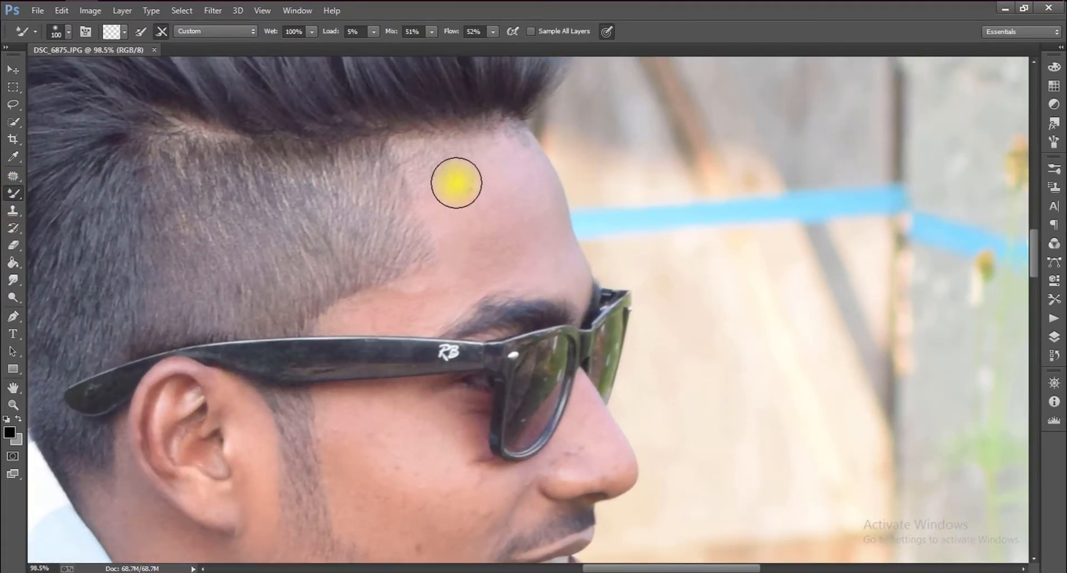
# Show the layer list and duplicate the background photo onto a new layer
pyautogui.click(1053, 338)
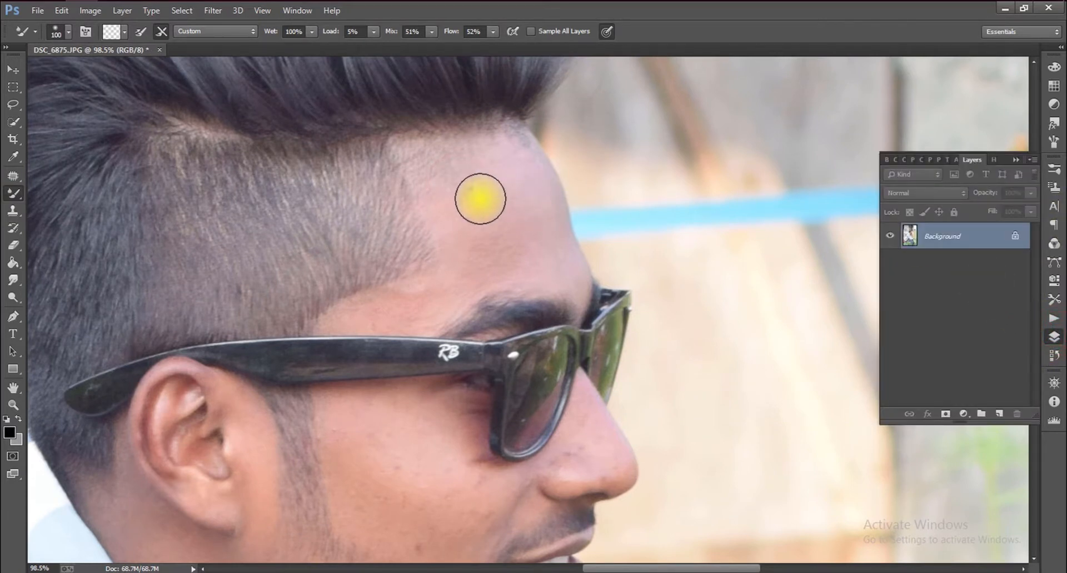
pyautogui.hotkey('ctrl', 'j')
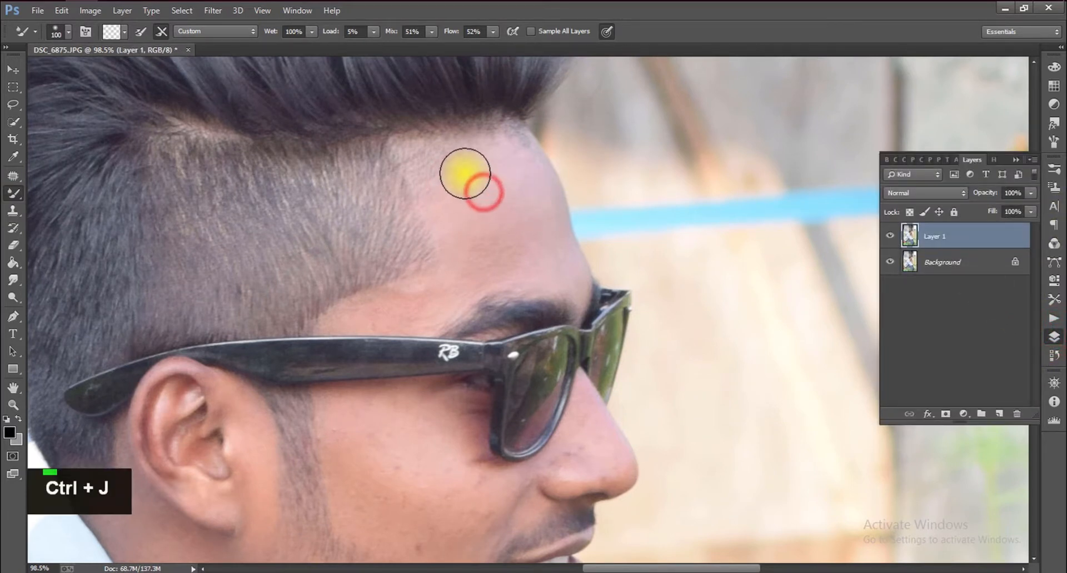
# Smooth the forehead skin on the duplicate layer with the Mixer Brush at sizes between 50 and 90 px
pyautogui.press('[')
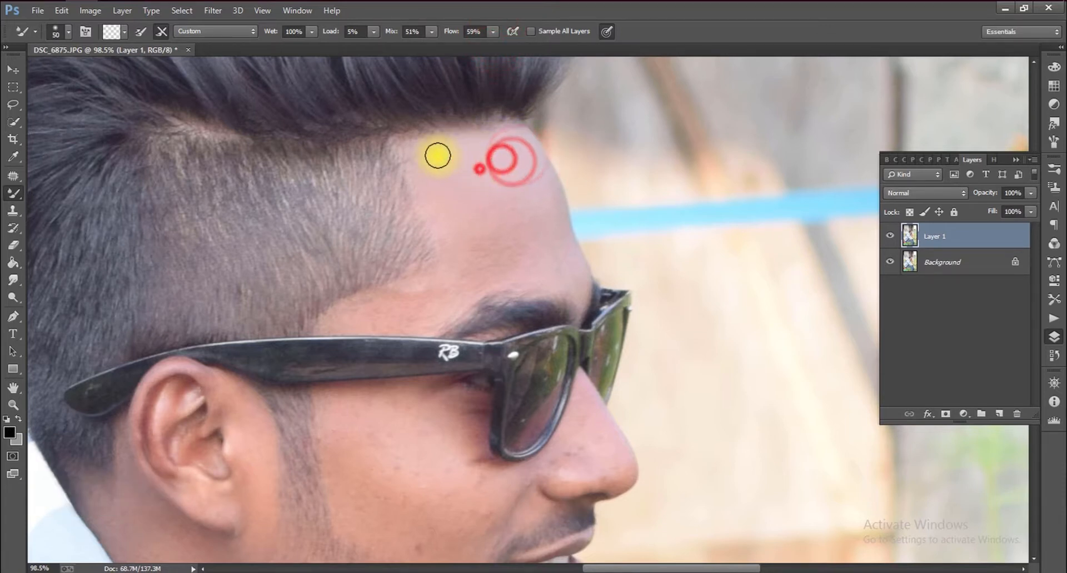
pyautogui.press('[')
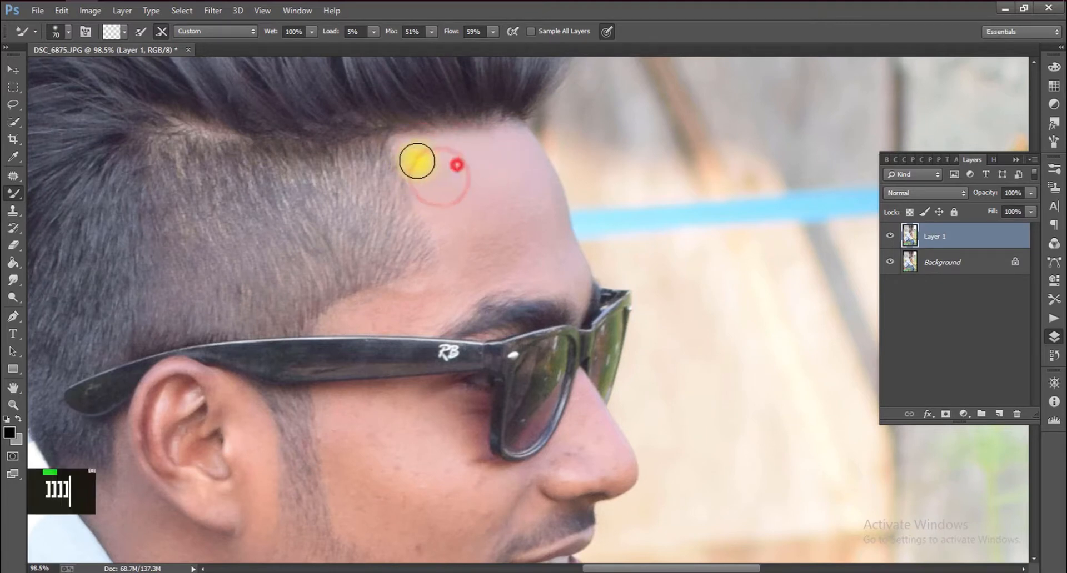
pyautogui.moveTo(528, 217); pyautogui.dragTo(500, 216)
pyautogui.moveTo(491, 215); pyautogui.dragTo(500, 247)
pyautogui.moveTo(515, 257)
pyautogui.mouseDown()
pyautogui.moveTo(481, 265)
pyautogui.moveTo(500, 244)
pyautogui.mouseUp()
pyautogui.moveTo(524, 193)
pyautogui.mouseDown()
pyautogui.moveTo(498, 239)
pyautogui.moveTo(492, 214)
pyautogui.mouseUp()
pyautogui.moveTo(464, 229); pyautogui.dragTo(491, 235)
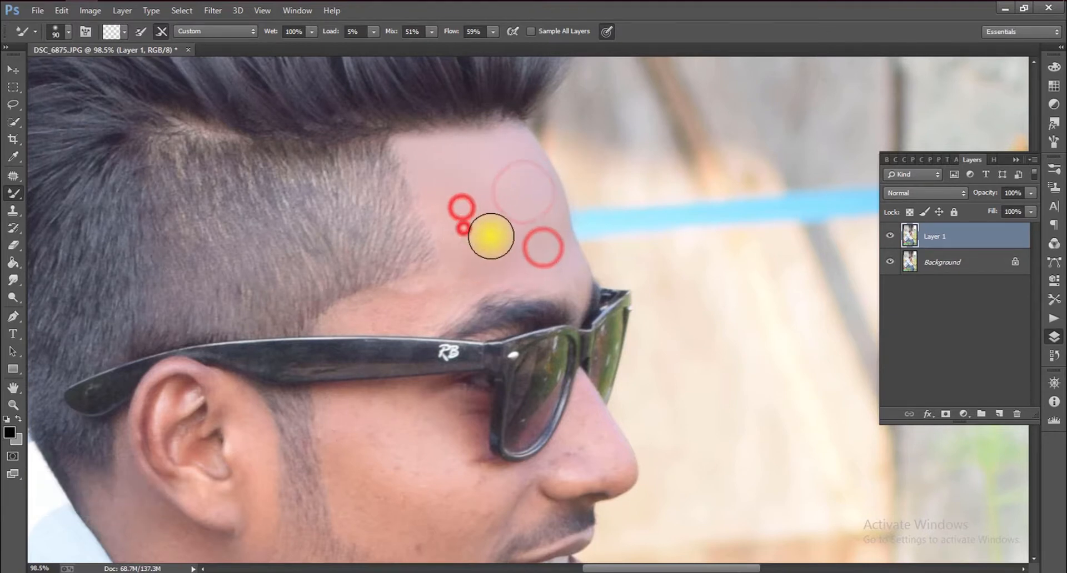
# Blend the front of the forehead down towards the eyebrow with a smaller Mixer Brush
pyautogui.scroll(-2, 485, 214)
pyautogui.press('[')
pyautogui.press('[')
pyautogui.press(']')
pyautogui.moveTo(514, 100)
pyautogui.mouseDown()
pyautogui.moveTo(562, 147)
pyautogui.moveTo(528, 108)
pyautogui.moveTo(567, 169)
pyautogui.mouseUp()
# Smooth the temple skin between the hairline, eyebrow and glasses arm with a Mixer Brush of about 40 to 50 px
pyautogui.press('[')
pyautogui.press('[')
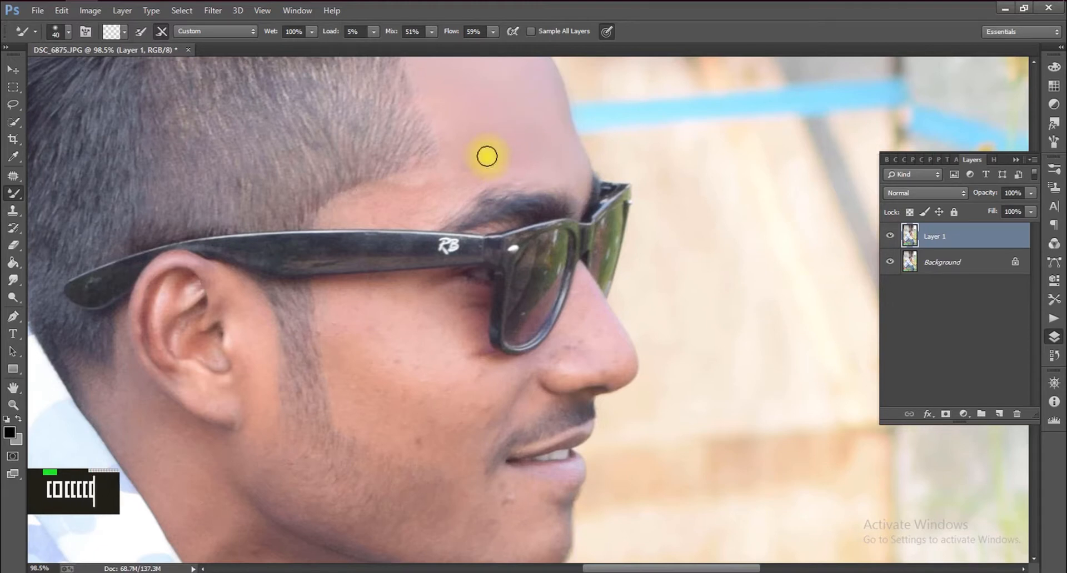
pyautogui.moveTo(434, 189)
pyautogui.mouseDown()
pyautogui.moveTo(460, 181)
pyautogui.moveTo(406, 189)
pyautogui.mouseUp()
pyautogui.press(']')
pyautogui.press(']')
pyautogui.press('[')
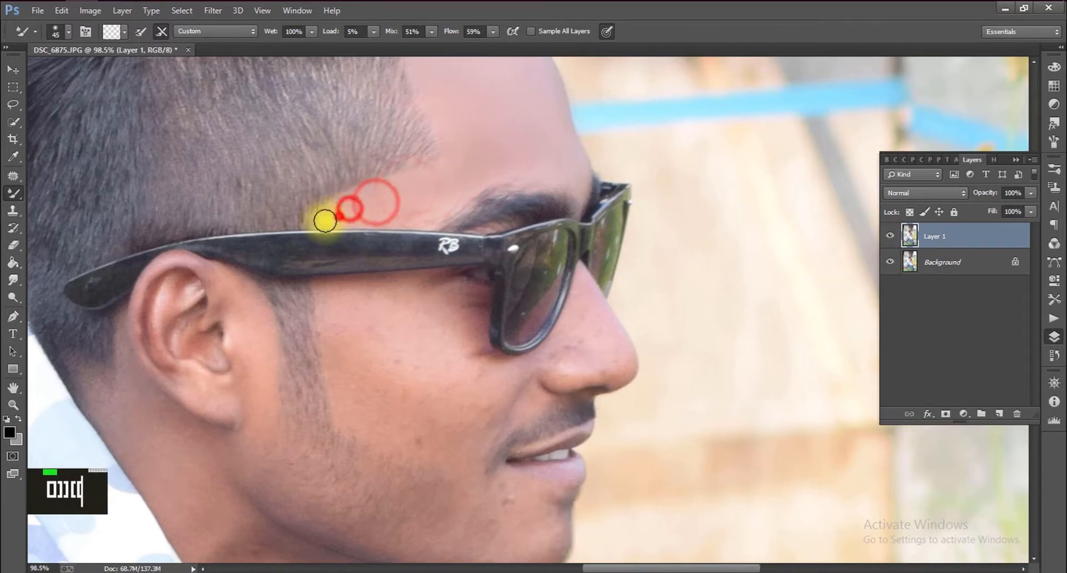
pyautogui.press(']')
pyautogui.moveTo(328, 221)
pyautogui.mouseDown()
pyautogui.moveTo(428, 190)
pyautogui.moveTo(413, 210)
pyautogui.moveTo(414, 189)
pyautogui.mouseUp()
pyautogui.moveTo(472, 169); pyautogui.dragTo(440, 192)
pyautogui.moveTo(428, 205); pyautogui.dragTo(404, 211)
pyautogui.moveTo(398, 212); pyautogui.dragTo(344, 215)
pyautogui.moveTo(382, 211); pyautogui.dragTo(338, 215)
# Smooth the upper cheek in front of the sideburn with a 100 px Mixer Brush
pyautogui.scroll(-3, 355, 233)
pyautogui.press(']')
pyautogui.press(']')
pyautogui.press(']')
pyautogui.press(']')
pyautogui.press(']')
pyautogui.press(']')
pyautogui.press(']')
pyautogui.moveTo(386, 271); pyautogui.dragTo(357, 241)
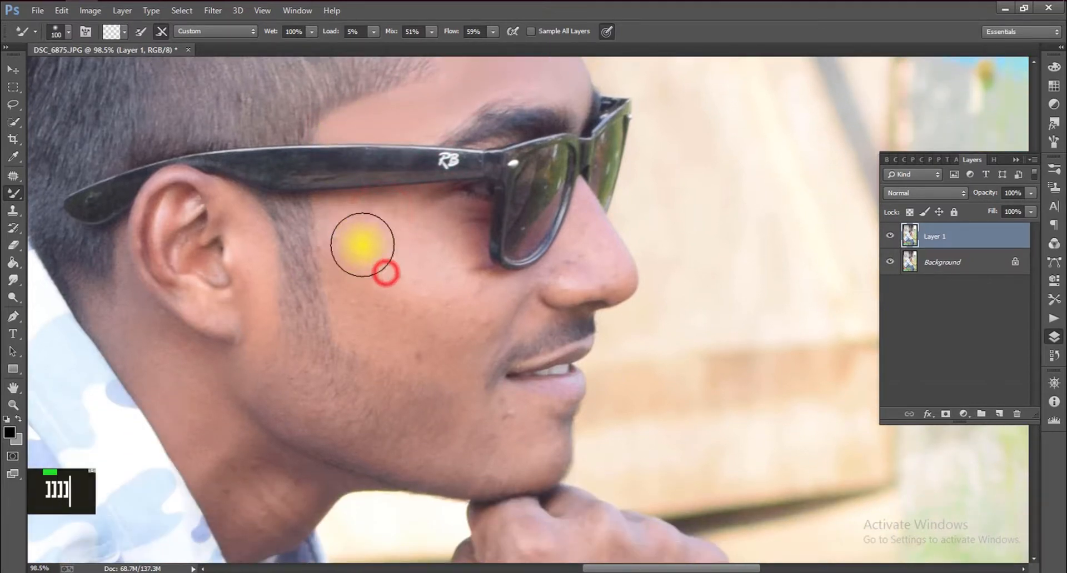
pyautogui.moveTo(407, 276); pyautogui.dragTo(383, 263)
# Blend the strip of skin just below the glasses arm with a 60 px Mixer Brush
pyautogui.press('[')
pyautogui.press('[')
pyautogui.press('[')
pyautogui.press('[')
pyautogui.press('[')
pyautogui.press('[')
pyautogui.press('[')
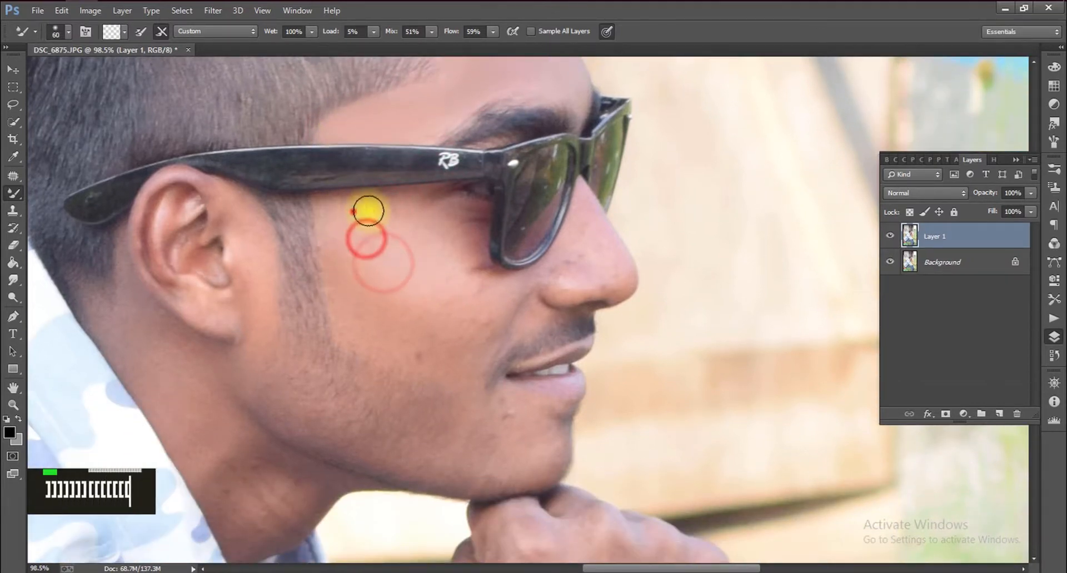
pyautogui.doubleClick(358, 207)
pyautogui.moveTo(416, 201); pyautogui.dragTo(401, 205)
# Smooth the under-eye skin beside the sunglasses lens, reducing the Mixer Brush to 50 px for the tighter areas
pyautogui.press(']')
pyautogui.press(']')
pyautogui.moveTo(417, 202)
pyautogui.mouseDown()
pyautogui.moveTo(445, 224)
pyautogui.moveTo(409, 225)
pyautogui.mouseUp()
pyautogui.press('[')
pyautogui.press('[')
pyautogui.press('[')
pyautogui.moveTo(445, 224)
pyautogui.mouseDown()
pyautogui.moveTo(428, 231)
pyautogui.moveTo(469, 238)
pyautogui.mouseUp()
pyautogui.moveTo(454, 201); pyautogui.dragTo(483, 212)
pyautogui.moveTo(410, 198); pyautogui.dragTo(424, 195)
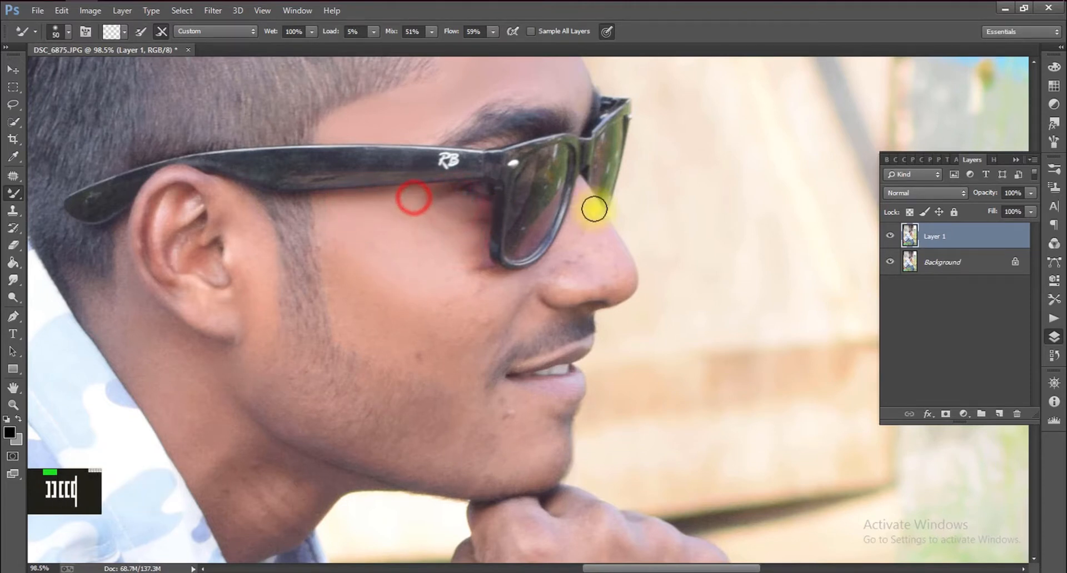
# Smooth the nose from bridge to nostril and the fold beside it, reducing the Mixer Brush to 35 px for the fold
pyautogui.press('[')
pyautogui.press('[')
pyautogui.press(']')
pyautogui.moveTo(612, 230); pyautogui.dragTo(620, 266)
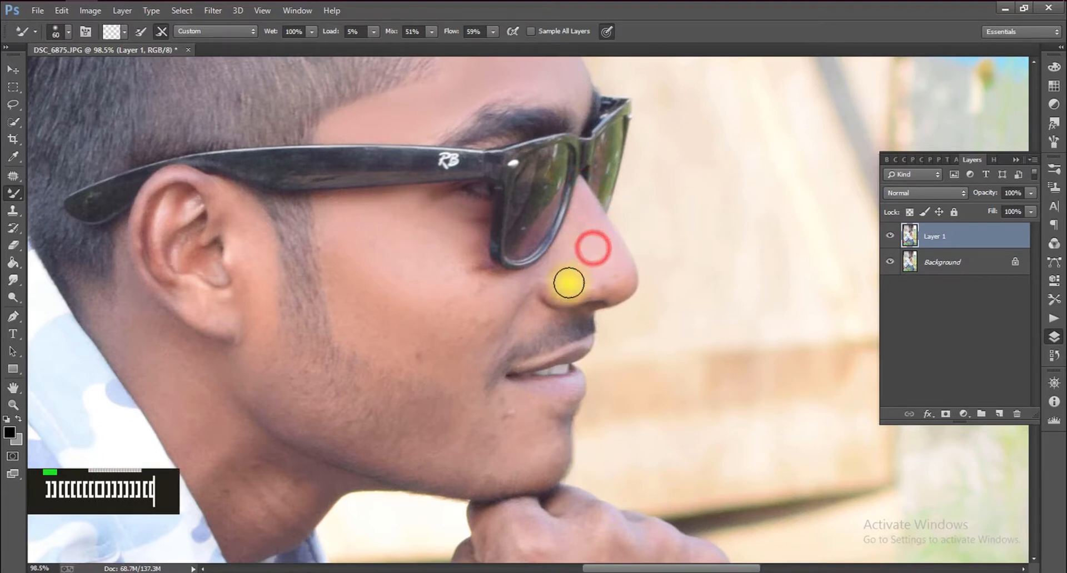
pyautogui.press('[')
pyautogui.press('[')
pyautogui.press('[')
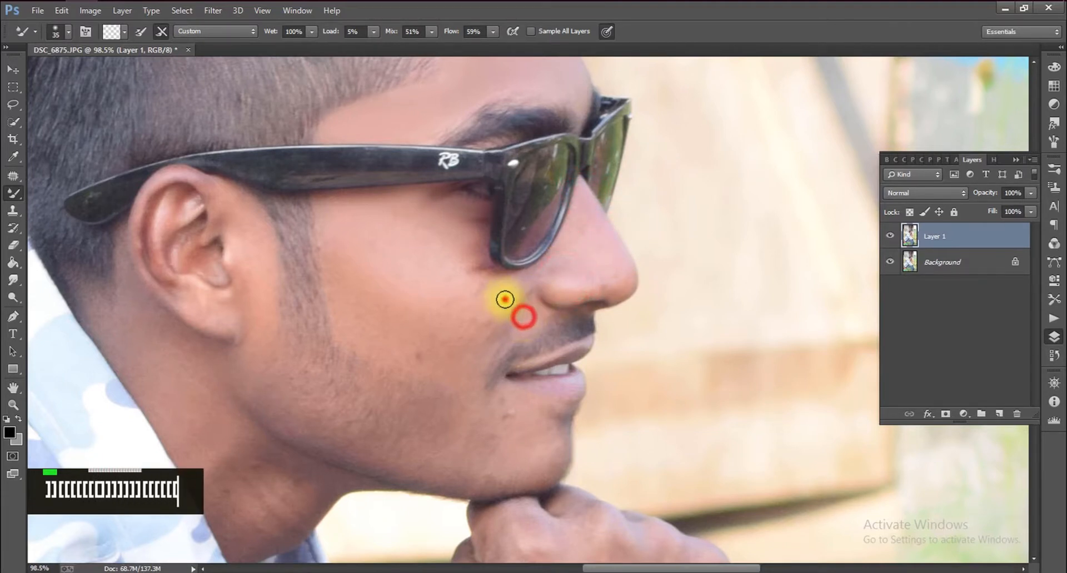
# Enlarge the Mixer Brush to 80 px and even out the cheek below the sunglasses lens
pyautogui.press(']')
pyautogui.press(']')
pyautogui.press(']')
pyautogui.press(']')
pyautogui.press(']')
pyautogui.press(']')
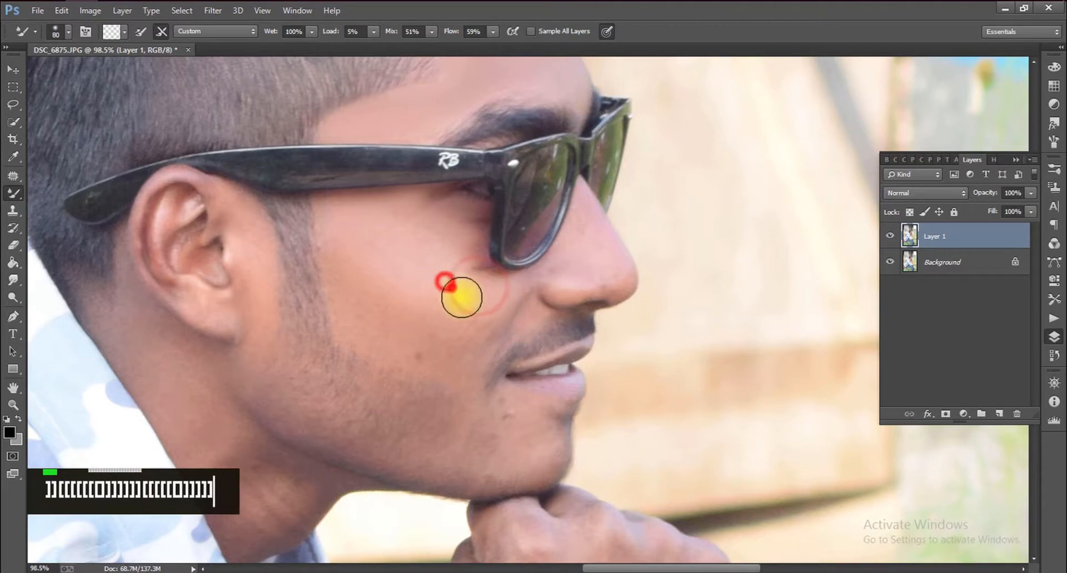
pyautogui.moveTo(455, 282); pyautogui.dragTo(417, 297)
pyautogui.moveTo(441, 338); pyautogui.dragTo(418, 338)
# Blend away the dark spot on the cheek and smooth the surrounding skin down to the beard edge
pyautogui.press('[')
pyautogui.press('[')
pyautogui.moveTo(359, 288)
pyautogui.mouseDown()
pyautogui.moveTo(378, 302)
pyautogui.moveTo(352, 305)
pyautogui.moveTo(358, 315)
pyautogui.mouseUp()
pyautogui.press(']')
pyautogui.press(']')
pyautogui.moveTo(397, 328)
pyautogui.mouseDown()
pyautogui.moveTo(411, 351)
pyautogui.moveTo(450, 343)
pyautogui.moveTo(446, 354)
pyautogui.moveTo(454, 340)
pyautogui.moveTo(476, 340)
pyautogui.moveTo(445, 335)
pyautogui.moveTo(498, 319)
pyautogui.moveTo(475, 334)
pyautogui.moveTo(460, 317)
pyautogui.mouseUp()
pyautogui.press('[')
pyautogui.press('[')
pyautogui.doubleClick(439, 344)
pyautogui.press(']')
pyautogui.doubleClick(444, 340)
pyautogui.moveTo(394, 323); pyautogui.dragTo(385, 324)
# Blend the skin beside the top of the sideburn and below the glasses arm with a 50 px Mixer Brush
pyautogui.press('[')
pyautogui.press('[')
pyautogui.moveTo(327, 222); pyautogui.dragTo(331, 243)
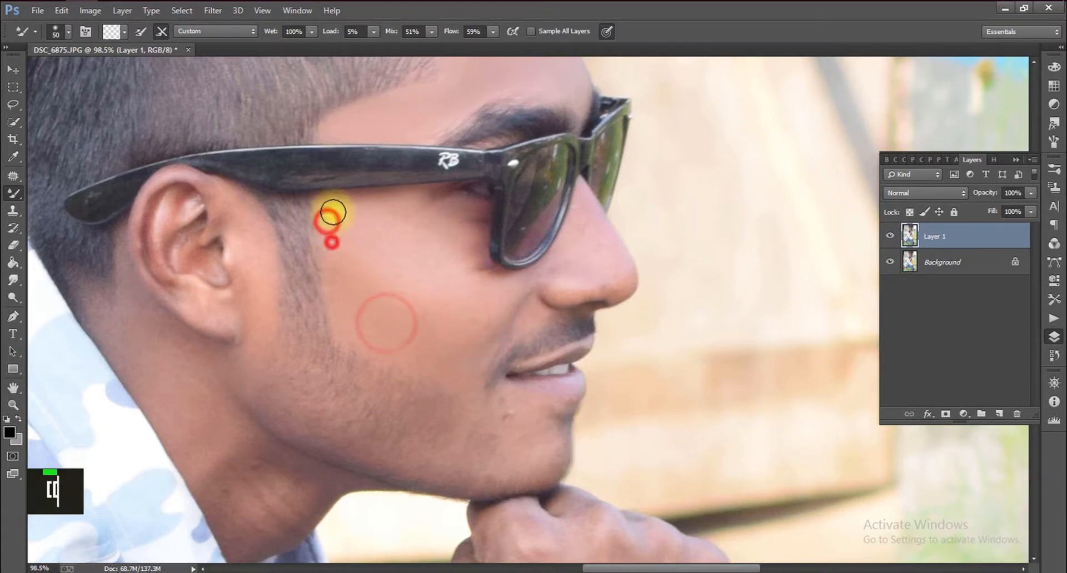
pyautogui.doubleClick(404, 221)
# Touch up the nose bridge, tip and nostril with the 50 px Mixer Brush
pyautogui.rightClick(582, 216)
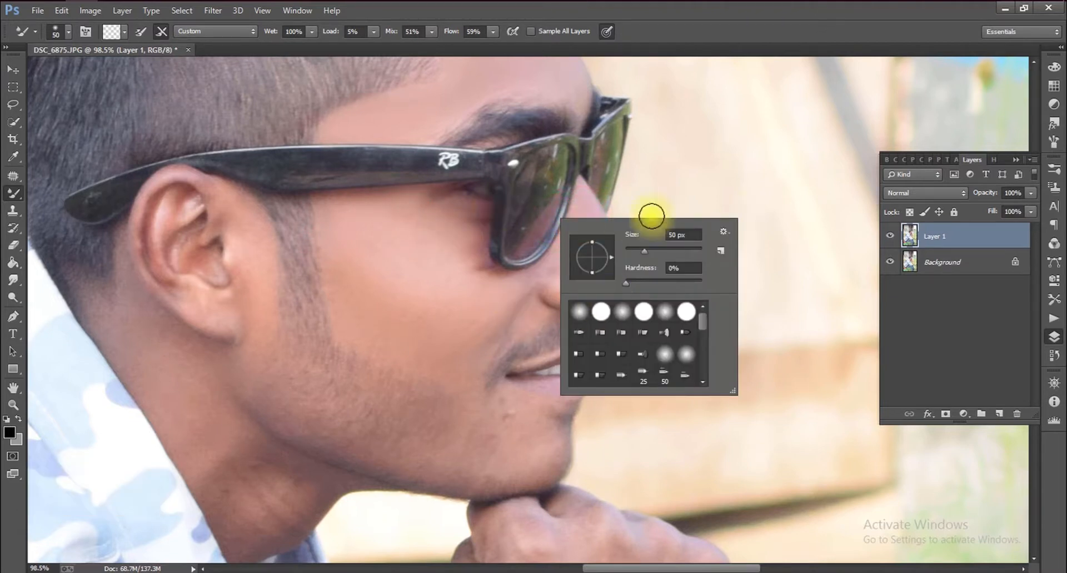
pyautogui.click(589, 203)
pyautogui.doubleClick(614, 281)
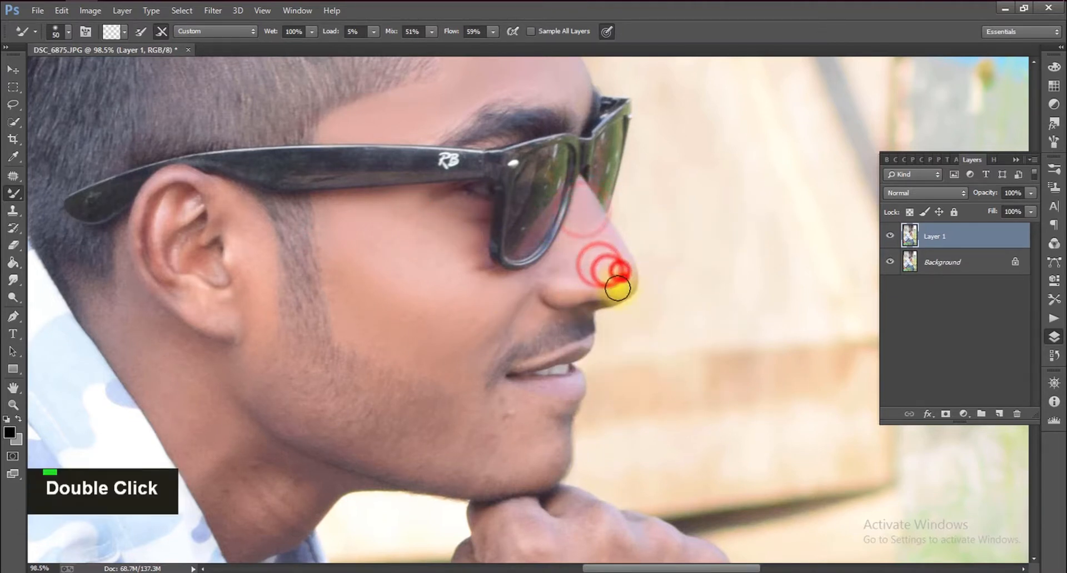
pyautogui.doubleClick(566, 284)
# Smooth the skin beside the moustache and the cheek next to the corner of the mouth with the 50 px Mixer Brush
pyautogui.scroll(-2, 533, 289)
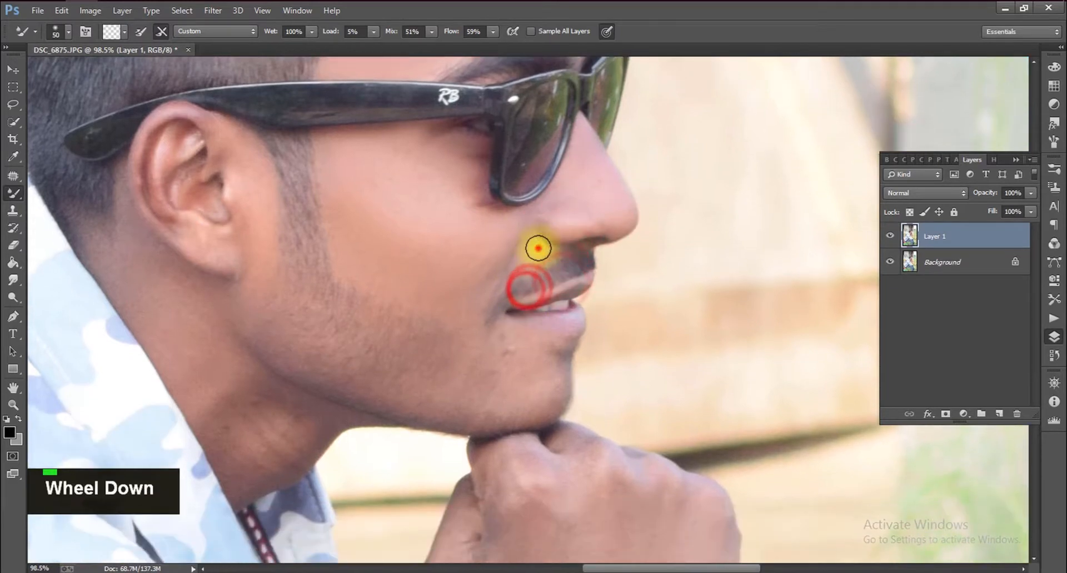
pyautogui.doubleClick(536, 245)
pyautogui.doubleClick(482, 268)
pyautogui.scroll(-2, 541, 345)
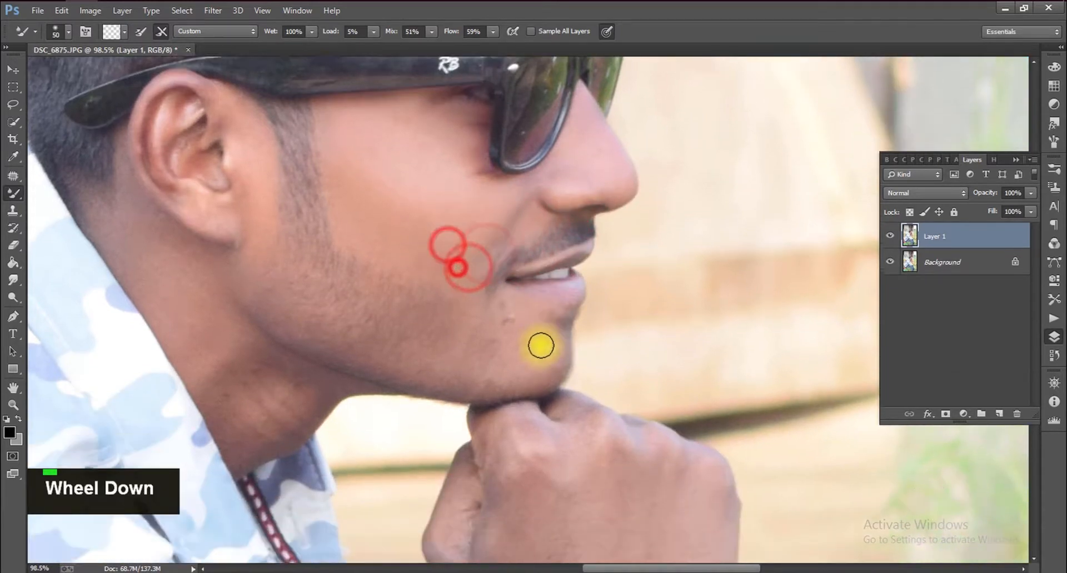
pyautogui.hotkey('ctrl', 'alt')
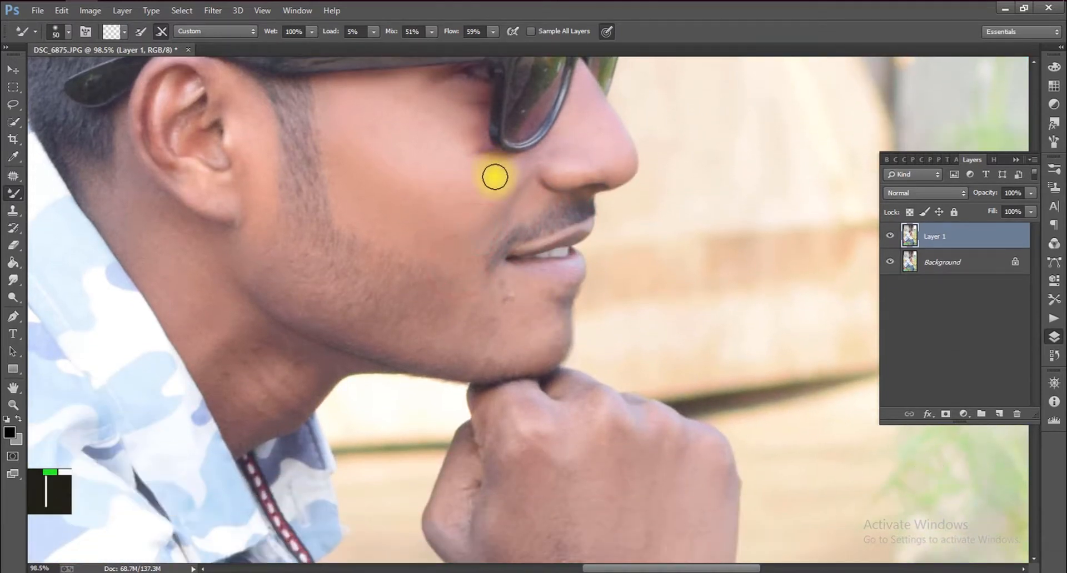
pyautogui.hotkey('ctrl', 'alt')
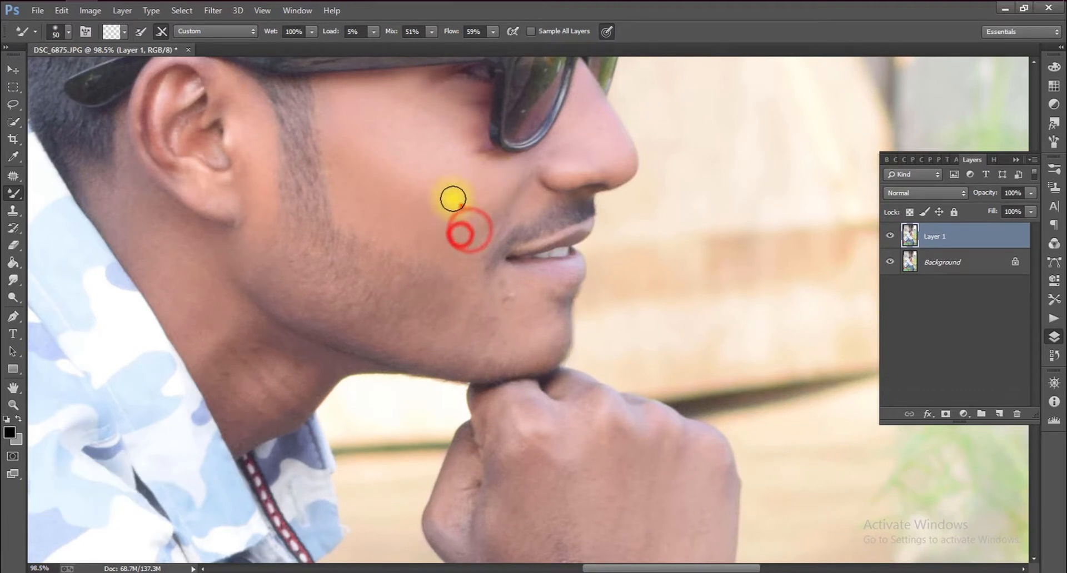
pyautogui.doubleClick(476, 182)
# Enlarge the Mixer Brush to 90 px and blend the lower cheek along the upper edge of the beard
pyautogui.press(']')
pyautogui.press(']')
pyautogui.press(']')
pyautogui.press(']')
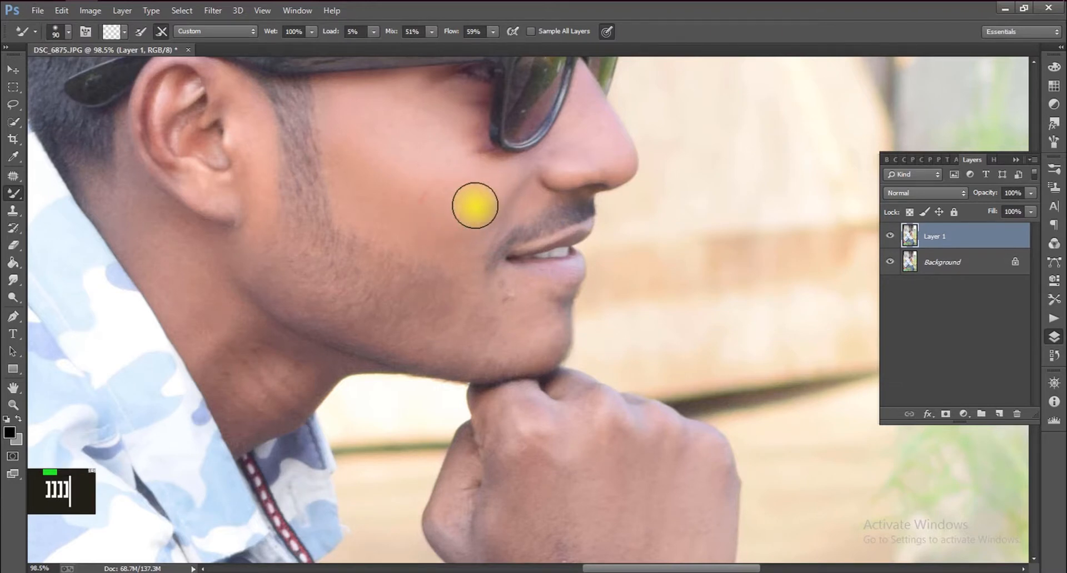
pyautogui.doubleClick(439, 186)
pyautogui.scroll(-1, 389, 183)
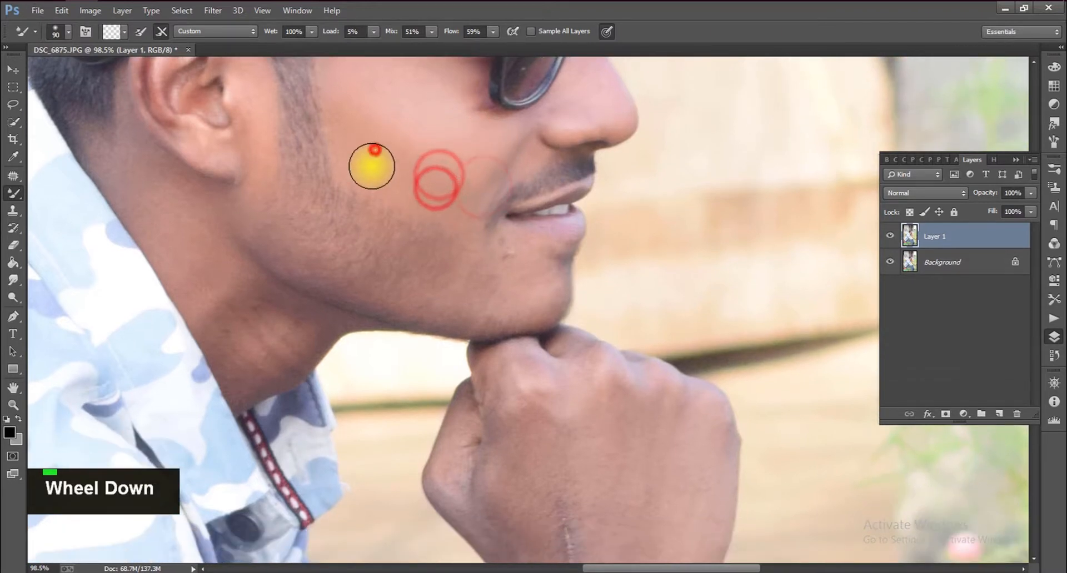
pyautogui.doubleClick(353, 139)
# Examine the retouched face both in the full photo and close up for remaining uneven skin
pyautogui.scroll(-6, 269, 221)
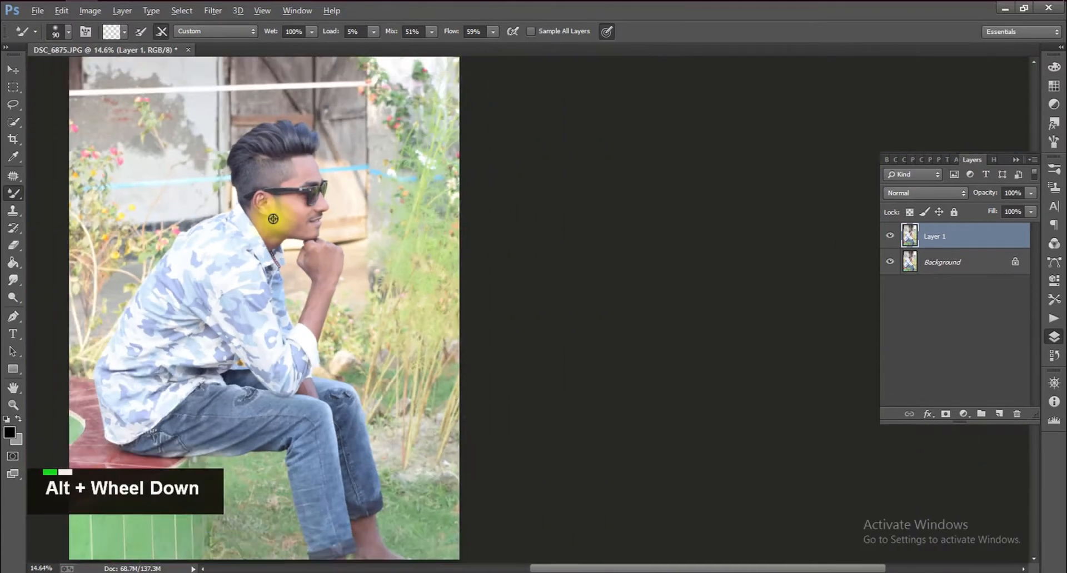
pyautogui.scroll(3, 520, 223)
pyautogui.scroll(3, 528, 291)
pyautogui.scroll(-1, 531, 295)
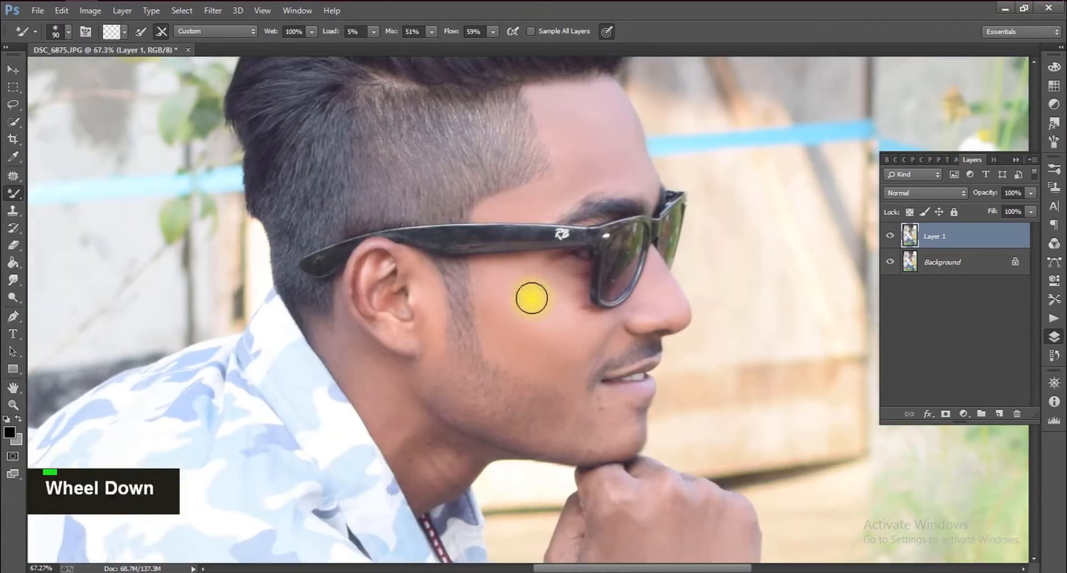
pyautogui.scroll(2, 352, 254)
pyautogui.press('[')
pyautogui.press('[')
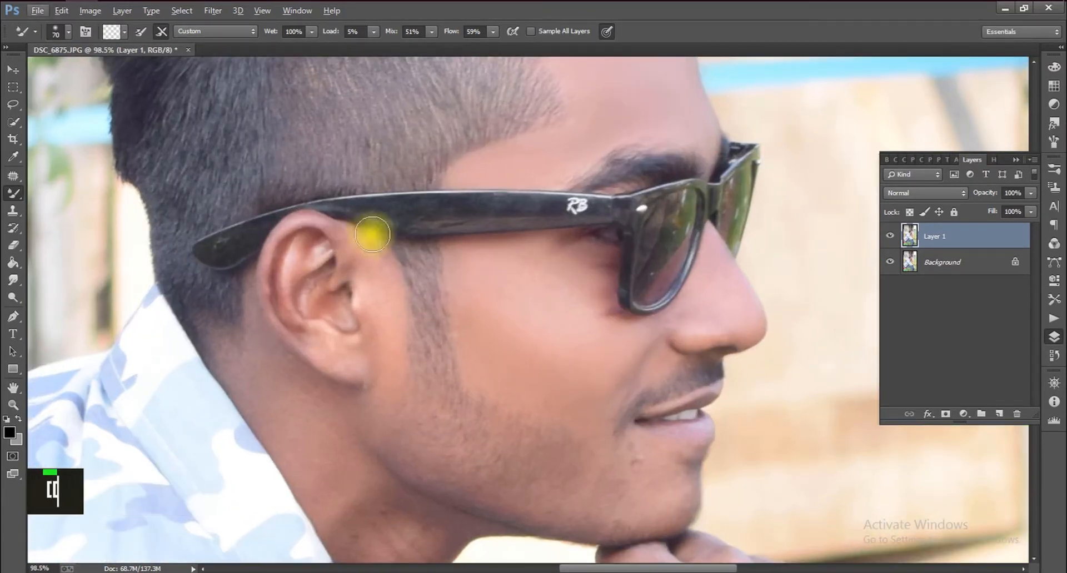
pyautogui.scroll(-7, 374, 234)
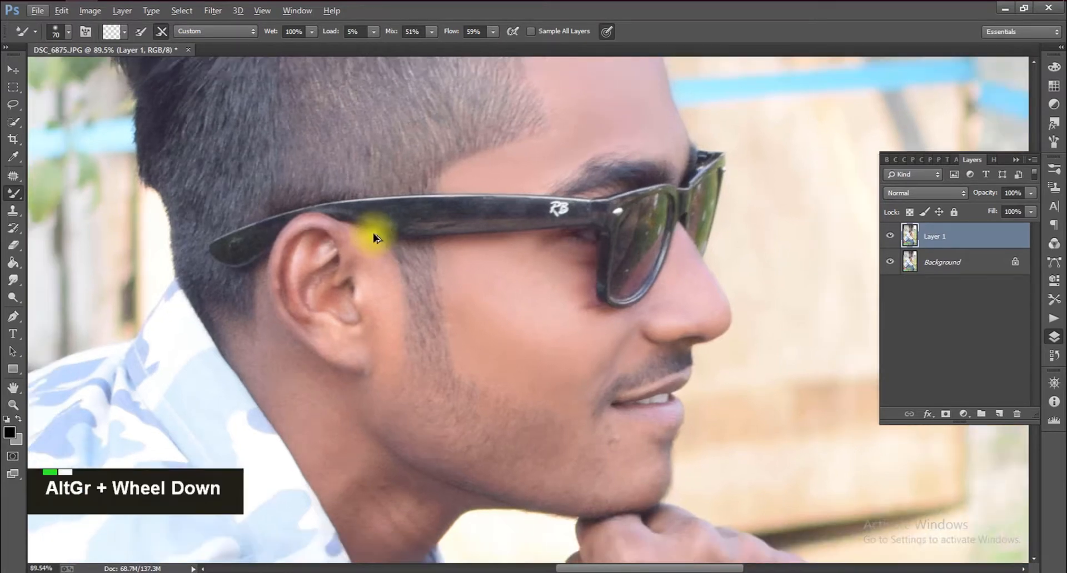
pyautogui.scroll(-1, 377, 236)
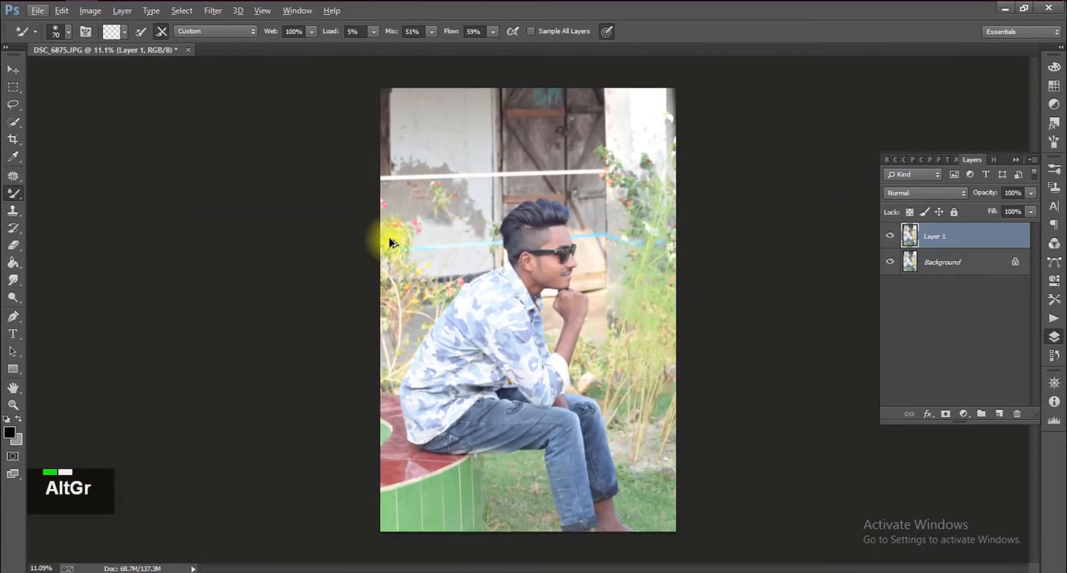
pyautogui.scroll(8, 655, 274)
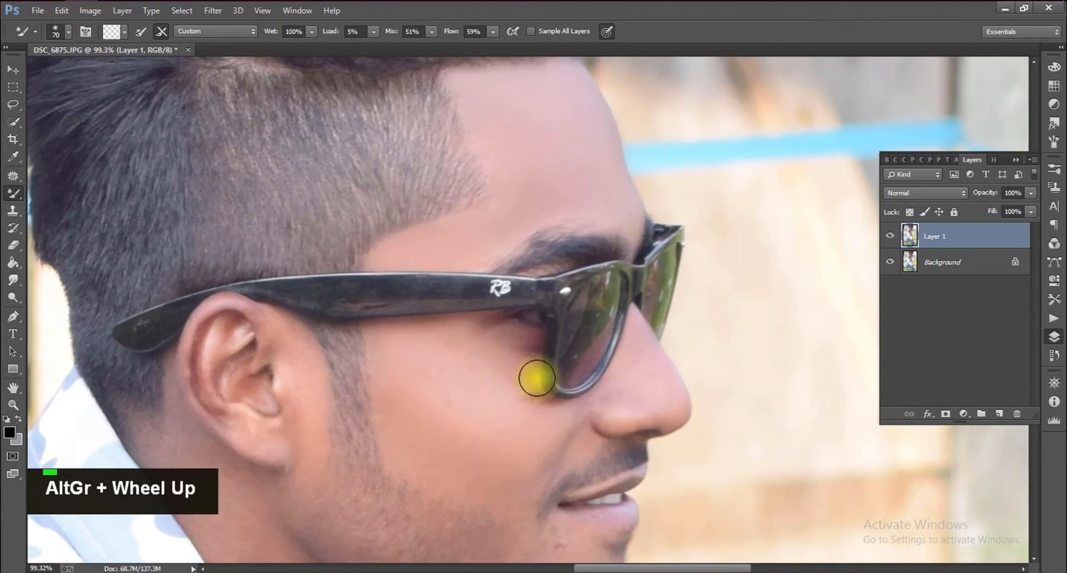
# Smooth the skin in front of the ear and on the earlobe with the Mixer Brush
pyautogui.scroll(-1, 281, 257)
pyautogui.moveTo(295, 277); pyautogui.dragTo(300, 282)
pyautogui.moveTo(296, 292); pyautogui.dragTo(304, 343)
pyautogui.moveTo(302, 328)
pyautogui.mouseDown()
pyautogui.moveTo(301, 374)
pyautogui.moveTo(269, 368)
pyautogui.mouseUp()
pyautogui.moveTo(247, 357)
pyautogui.mouseDown()
pyautogui.moveTo(270, 372)
pyautogui.moveTo(271, 357)
pyautogui.moveTo(179, 380)
pyautogui.moveTo(254, 356)
pyautogui.moveTo(226, 341)
pyautogui.moveTo(274, 369)
pyautogui.mouseUp()
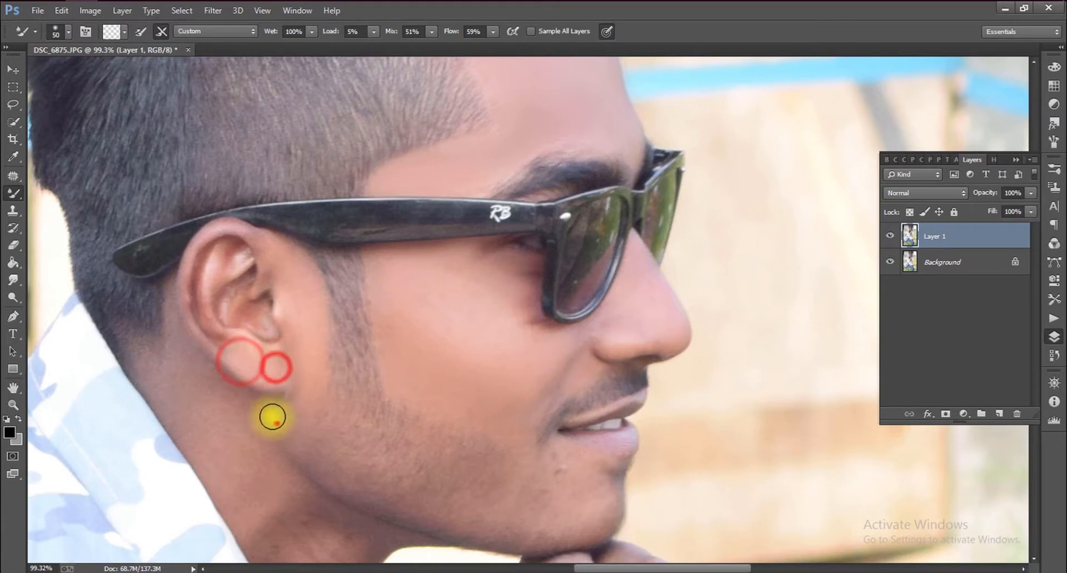
# Blend the jaw skin below the earlobe and beside the sideburn with a larger Mixer Brush
pyautogui.press(']')
pyautogui.press(']')
pyautogui.moveTo(276, 424); pyautogui.dragTo(312, 451)
pyautogui.moveTo(314, 378); pyautogui.dragTo(307, 427)
# Smooth the neck skin behind and below the ear down to the shirt collar, varying the Mixer Brush size
pyautogui.press('[')
pyautogui.press('[')
pyautogui.press('[')
pyautogui.press('[')
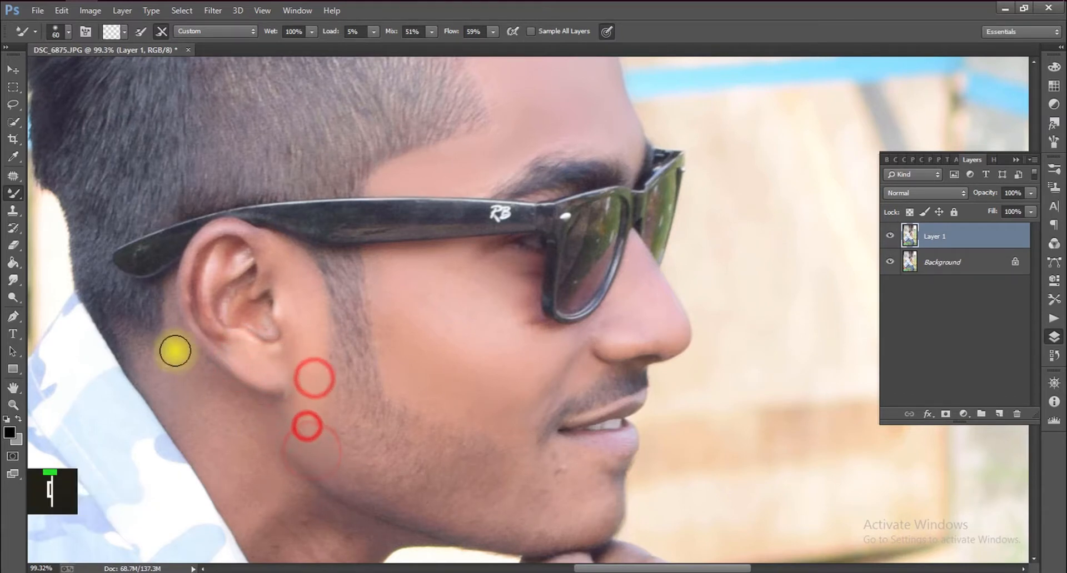
pyautogui.moveTo(170, 288)
pyautogui.mouseDown()
pyautogui.moveTo(172, 327)
pyautogui.moveTo(188, 349)
pyautogui.mouseUp()
pyautogui.press(']')
pyautogui.press(']')
pyautogui.press(']')
pyautogui.moveTo(191, 350); pyautogui.dragTo(214, 380)
pyautogui.moveTo(226, 391); pyautogui.dragTo(171, 362)
pyautogui.press(']')
pyautogui.press(']')
pyautogui.moveTo(224, 453); pyautogui.dragTo(159, 366)
# Crop away the bottom strip of the photo containing the feet
pyautogui.scroll(-8, 222, 421)
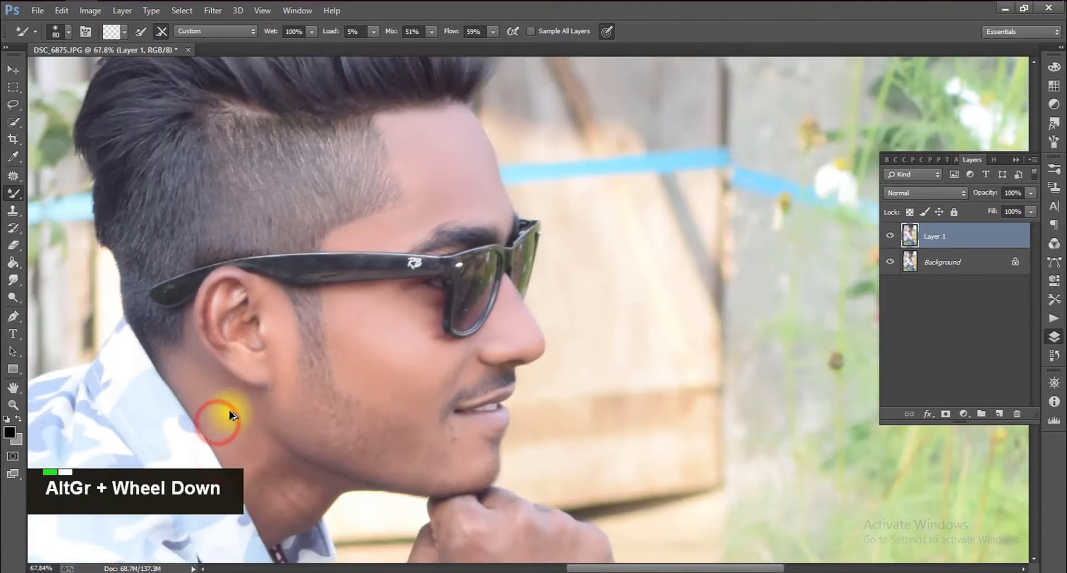
pyautogui.scroll(2, 687, 221)
pyautogui.scroll(5, 172, 340)
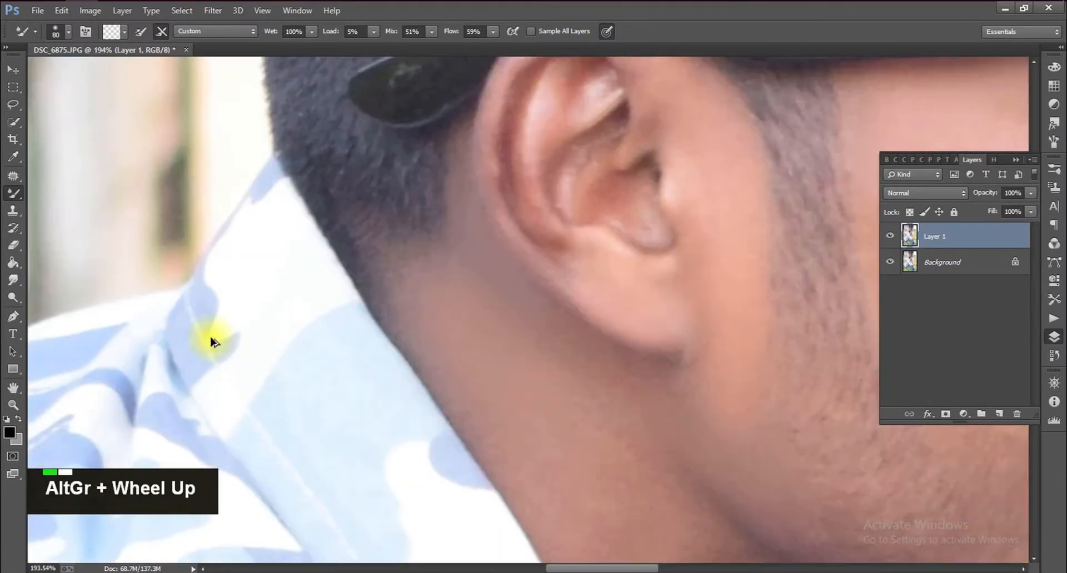
pyautogui.scroll(-8, 828, 272)
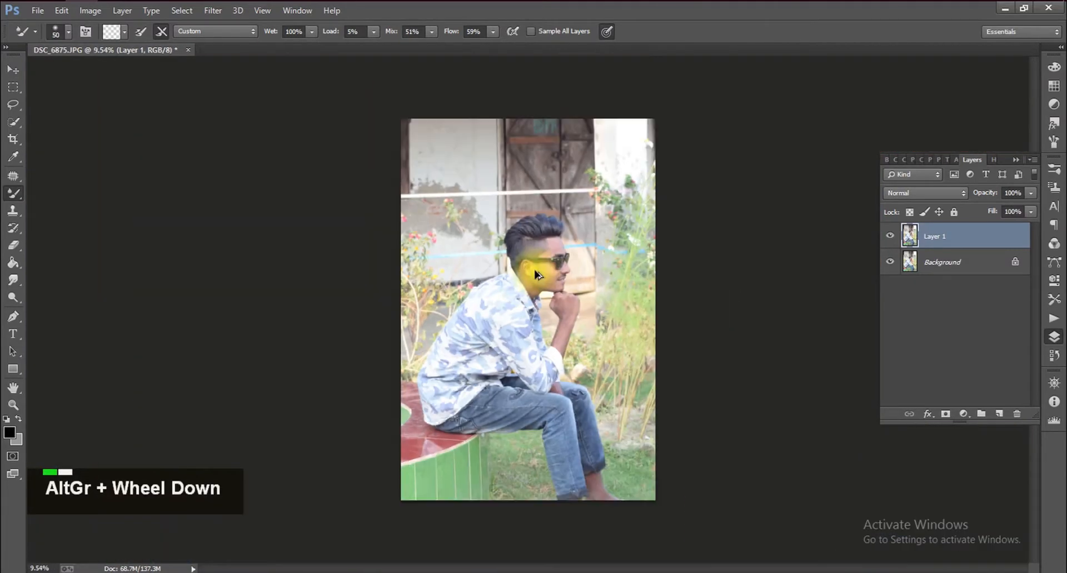
pyautogui.click(13, 139)
pyautogui.moveTo(528, 500); pyautogui.dragTo(528, 486)
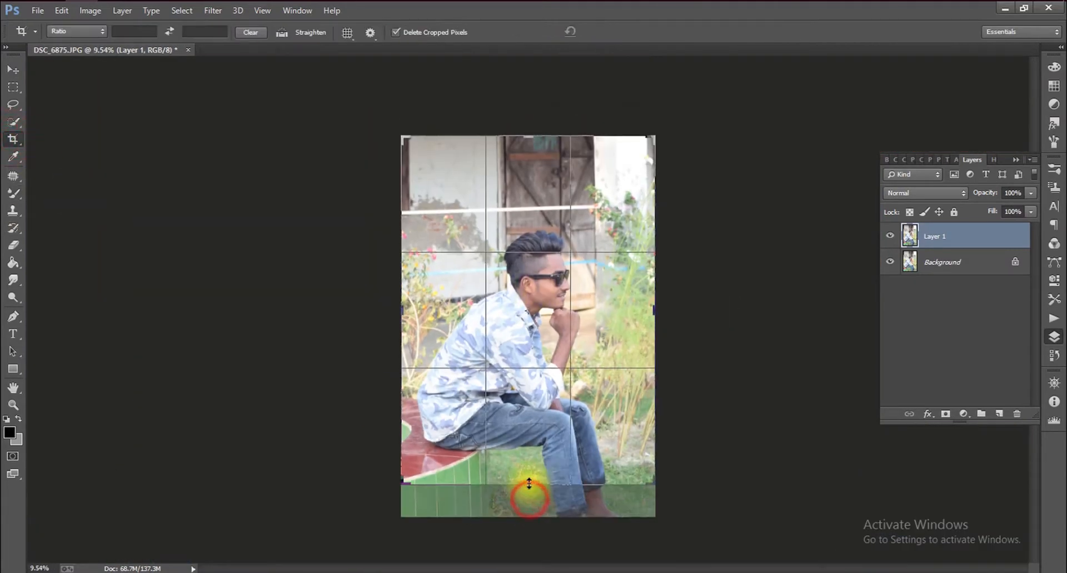
pyautogui.press('Return')
# Crop a narrow strip off the left edge of the photo
pyautogui.click(535, 187)
pyautogui.moveTo(528, 136); pyautogui.dragTo(528, 137)
pyautogui.moveTo(401, 309); pyautogui.dragTo(410, 309)
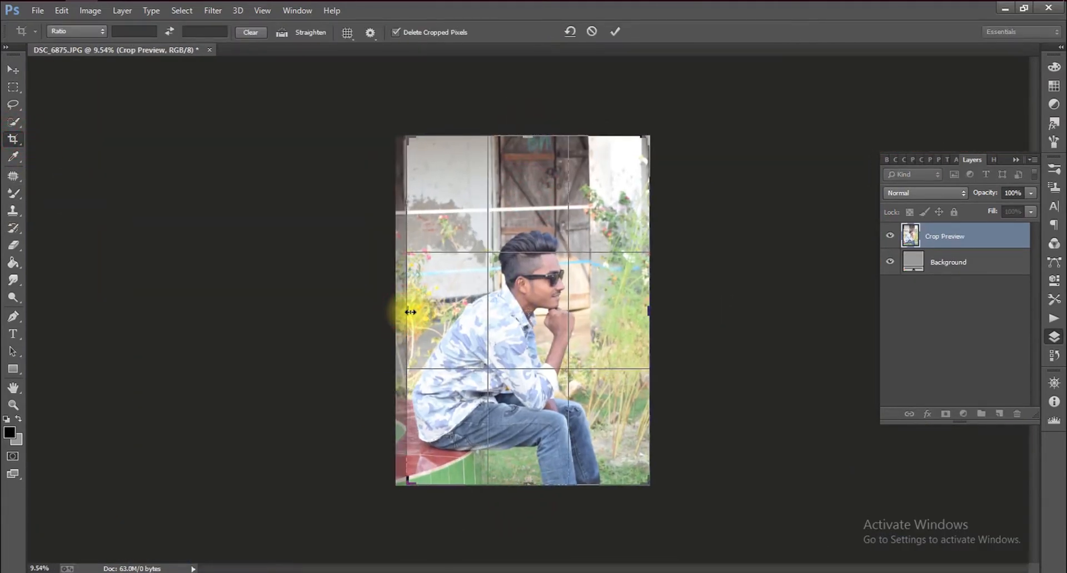
pyautogui.press('Return')
# Remove the small blemishes on the chin below the corner of the mouth with the Patch tool
pyautogui.scroll(3, 669, 147)
pyautogui.scroll(5, 608, 167)
pyautogui.scroll(-6, 508, 297)
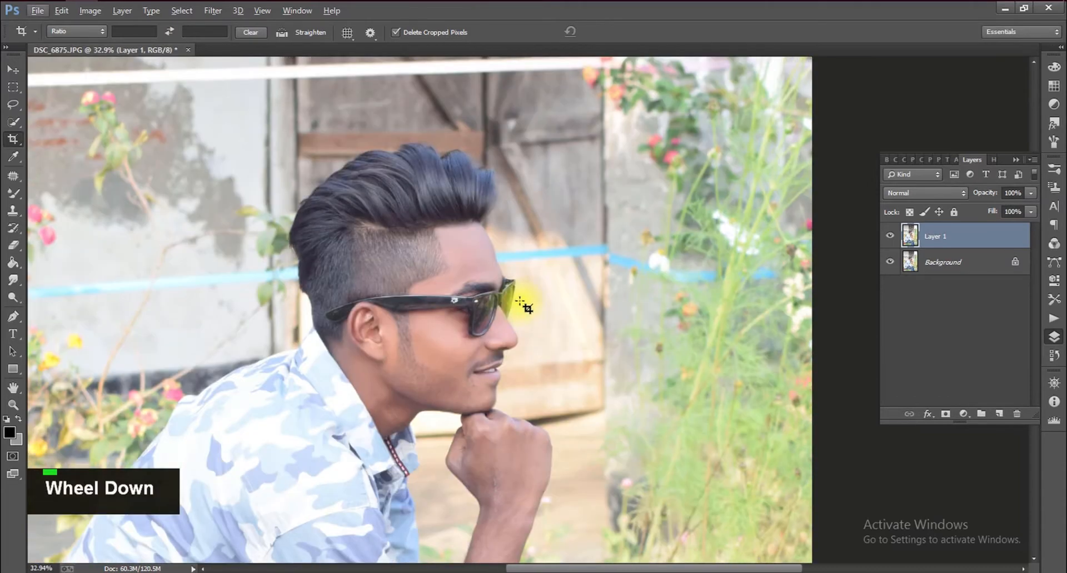
pyautogui.press('b')
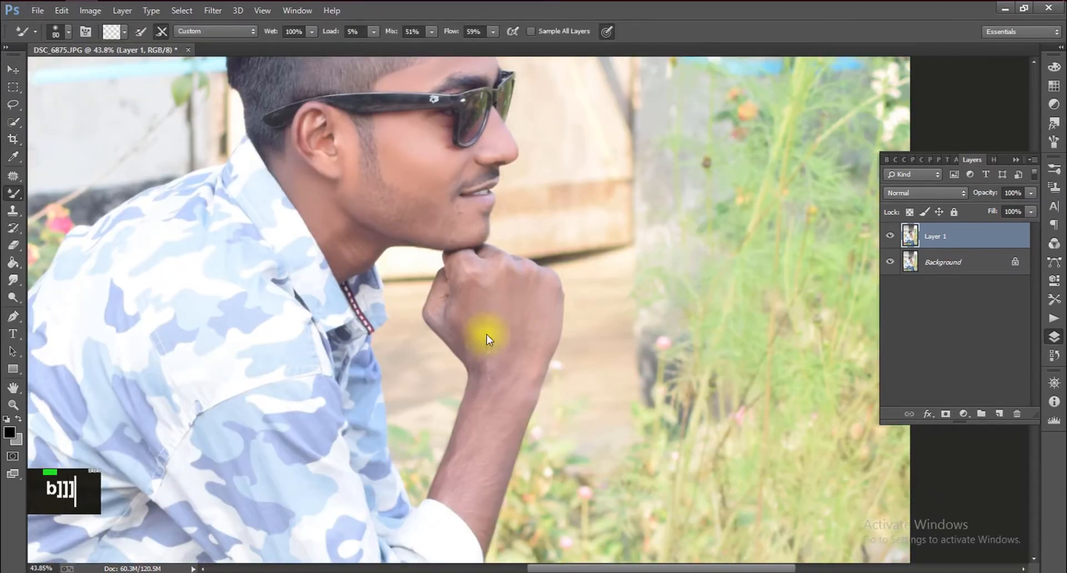
pyautogui.click(13, 263)
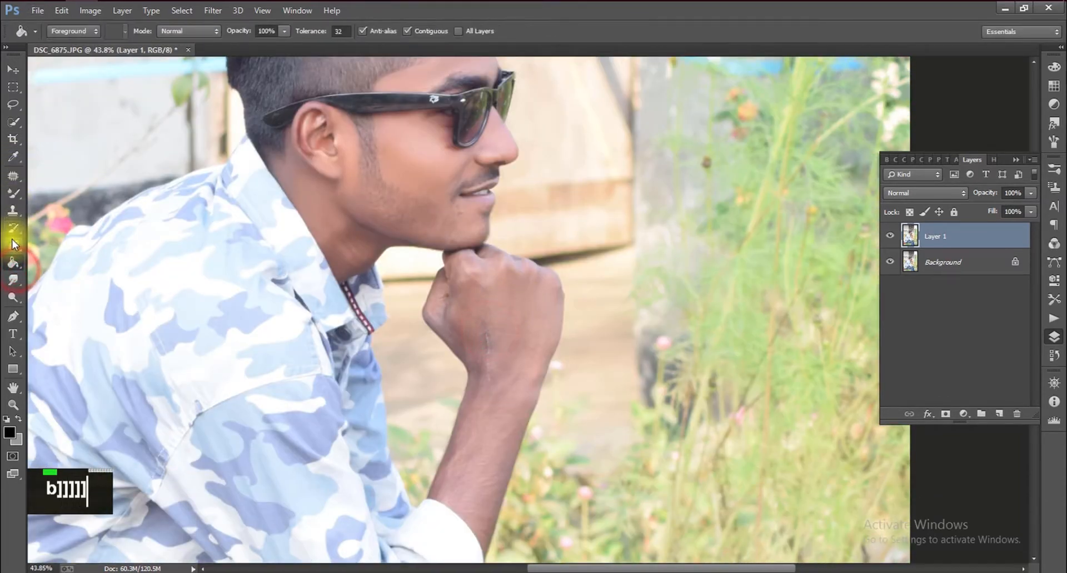
pyautogui.scroll(-1, 466, 149)
pyautogui.scroll(5, 466, 149)
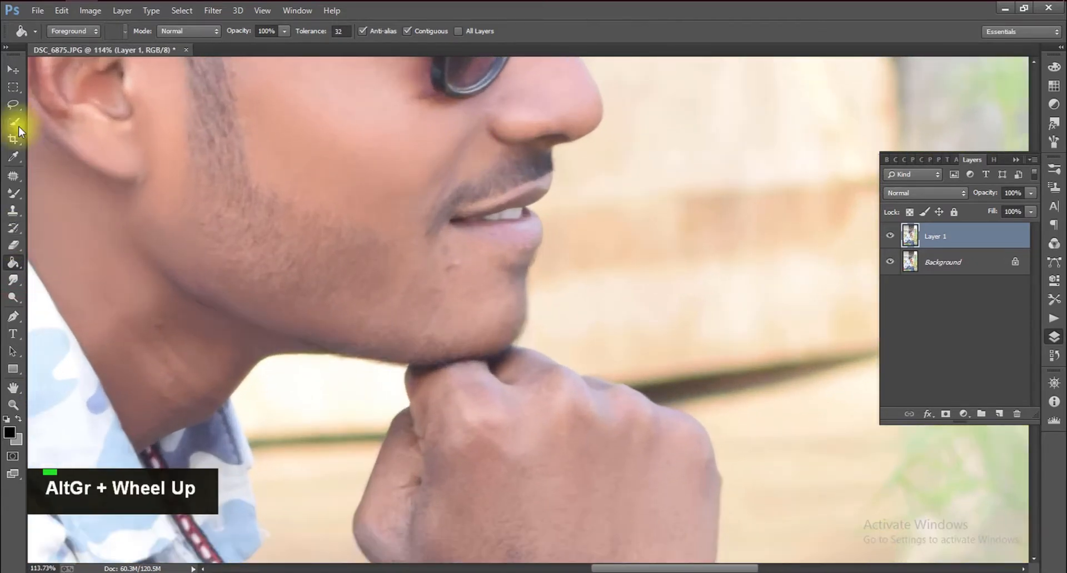
pyautogui.click(14, 177)
pyautogui.doubleClick(451, 272)
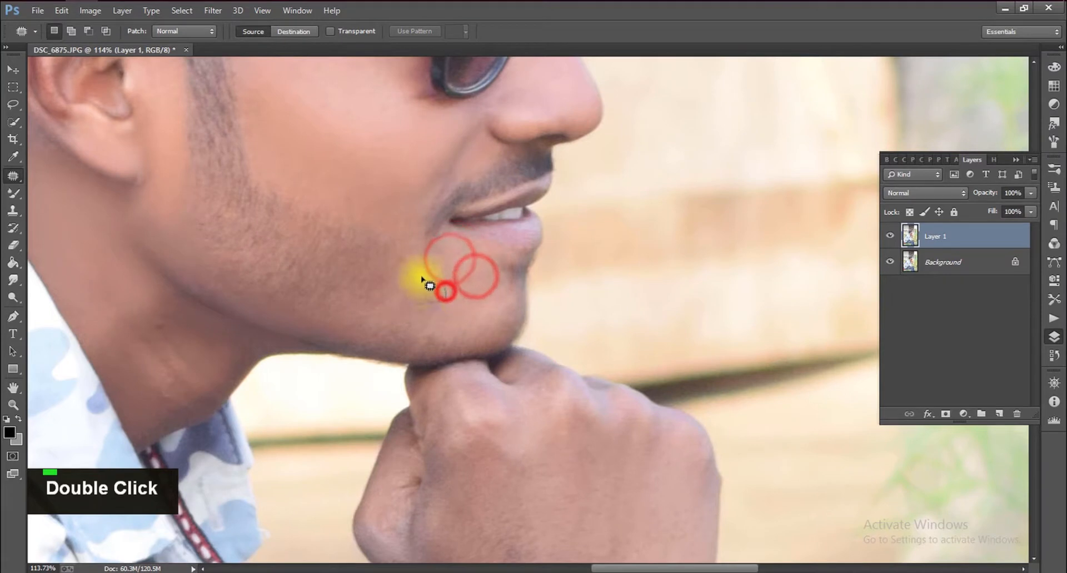
pyautogui.click(465, 286)
# Smooth the chin and lower cheek skin around the mouth with the Mixer Brush at size 60
pyautogui.click(14, 193)
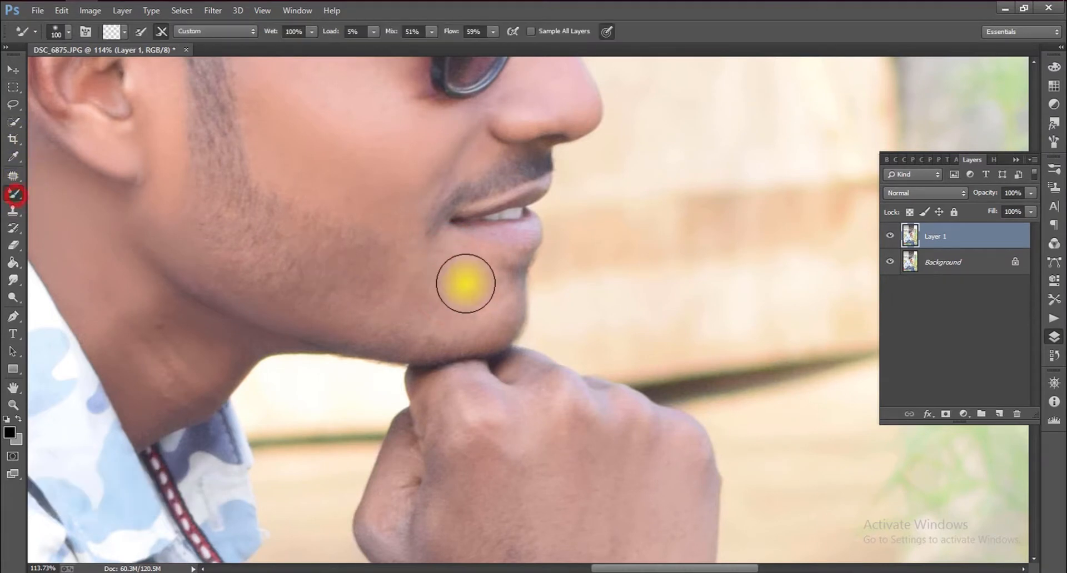
pyautogui.press('[')
pyautogui.press('[')
pyautogui.press('[')
pyautogui.press('[')
pyautogui.doubleClick(455, 295)
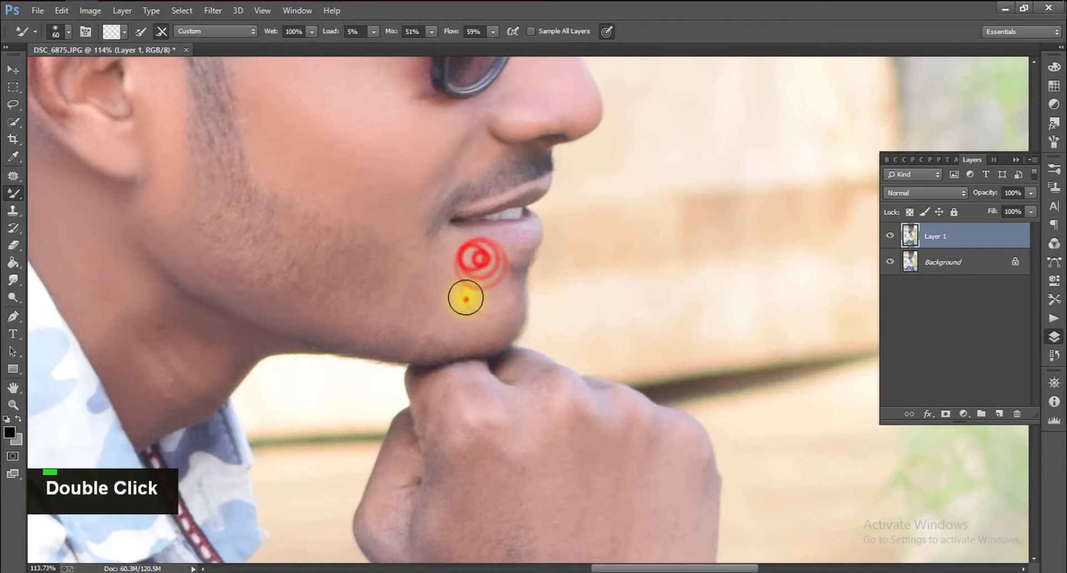
pyautogui.moveTo(397, 218); pyautogui.dragTo(376, 200)
pyautogui.scroll(-1, 436, 238)
pyautogui.moveTo(450, 256); pyautogui.dragTo(440, 272)
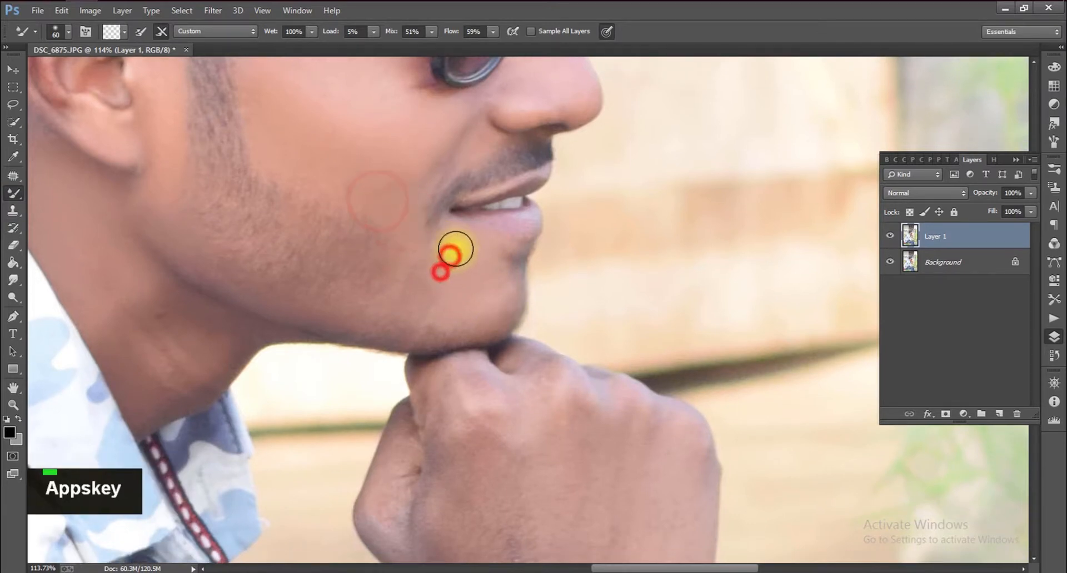
# Blend the skin between the sunglasses, nostril and moustache with the Mixer Brush at size 40
pyautogui.scroll(4, 469, 222)
pyautogui.scroll(1, 491, 166)
pyautogui.press('[')
pyautogui.press('[')
pyautogui.moveTo(518, 126); pyautogui.dragTo(494, 163)
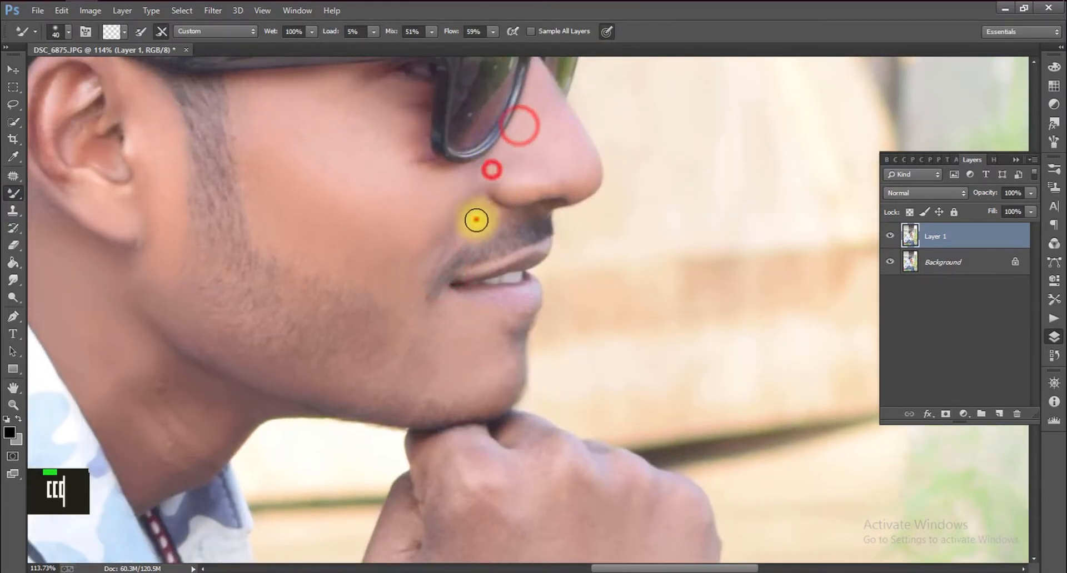
pyautogui.moveTo(476, 220); pyautogui.dragTo(459, 176)
pyautogui.moveTo(492, 168); pyautogui.dragTo(484, 167)
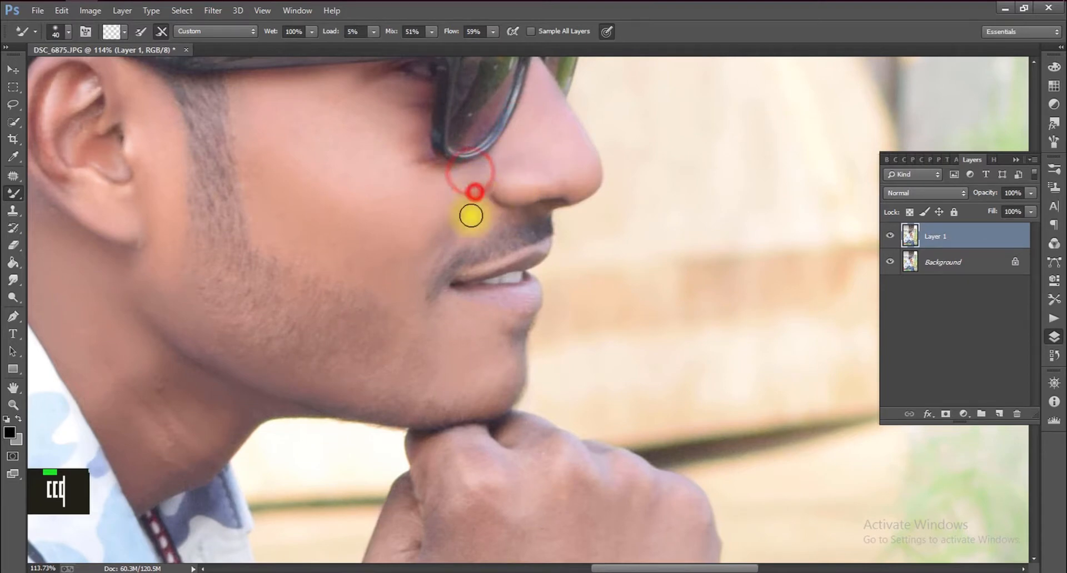
# Patch the long mark running from the back of the hand to the wrist with clean skin
pyautogui.scroll(-5, 484, 234)
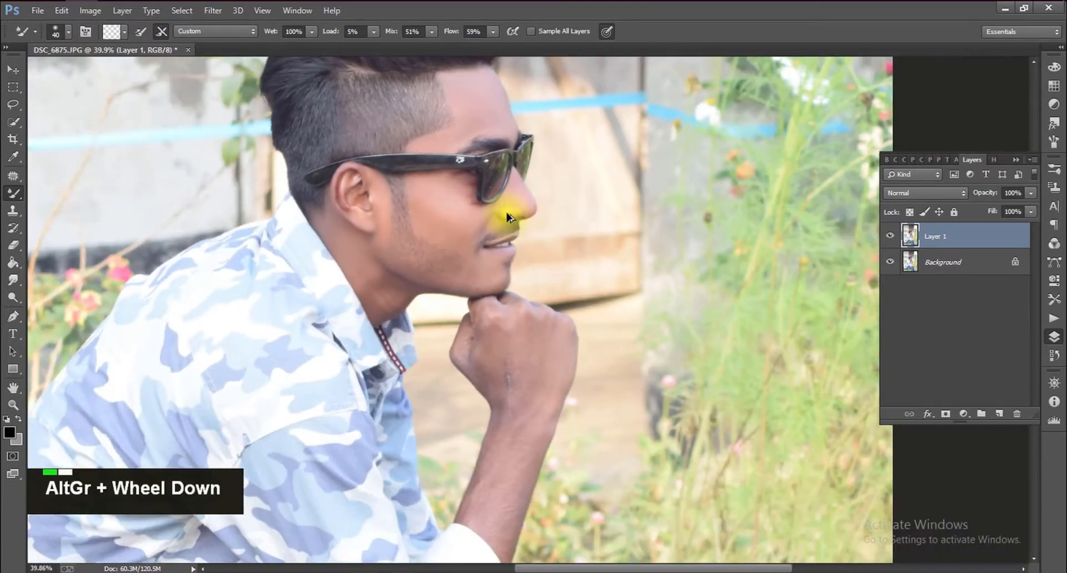
pyautogui.scroll(3, 562, 361)
pyautogui.click(12, 175)
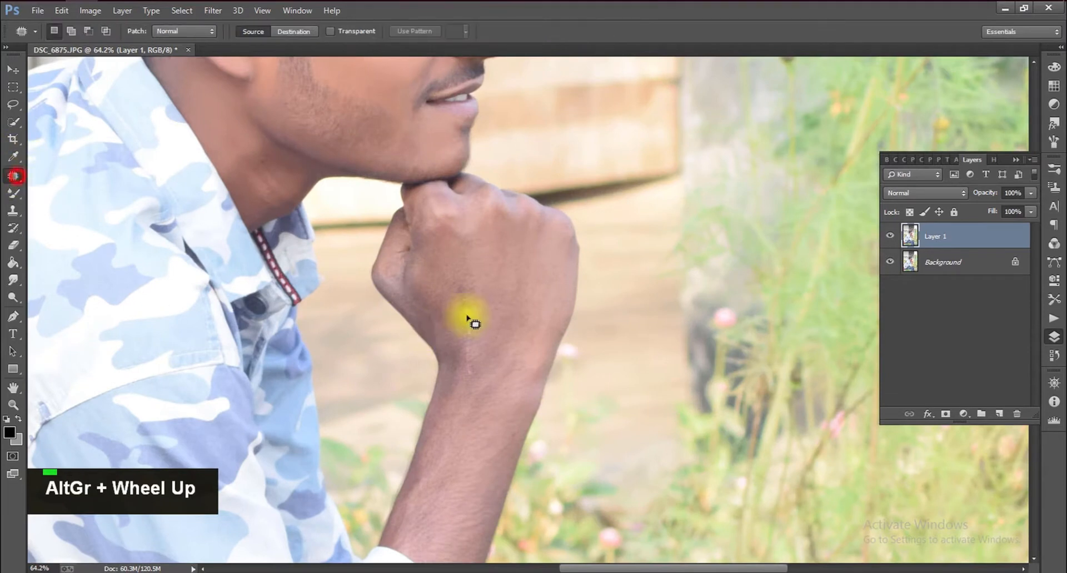
pyautogui.moveTo(466, 286); pyautogui.dragTo(476, 340)
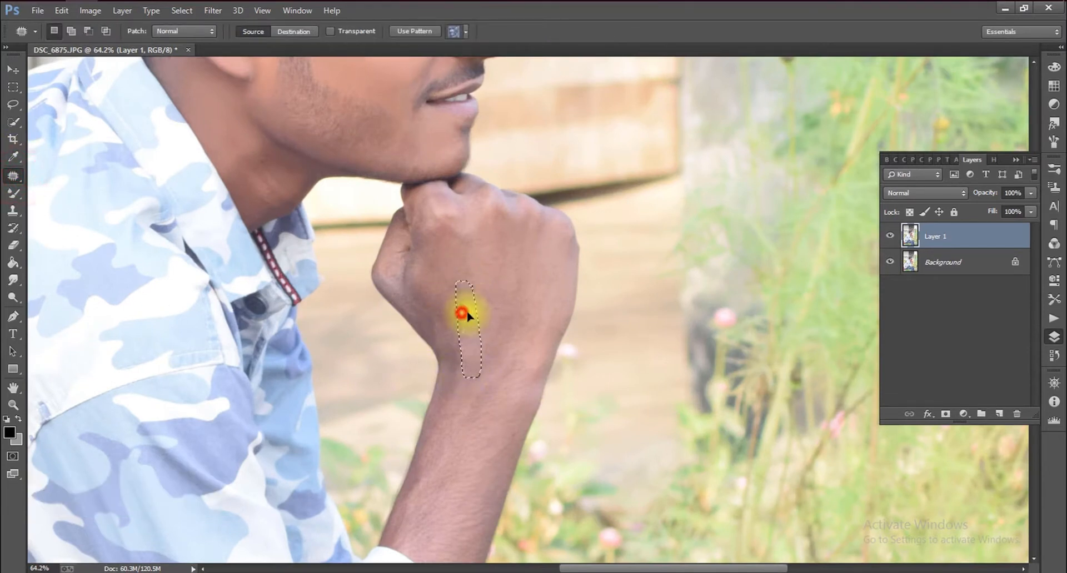
# Smooth the skin on the knuckles and back of the hand with the Mixer Brush at size 100
pyautogui.click(12, 193)
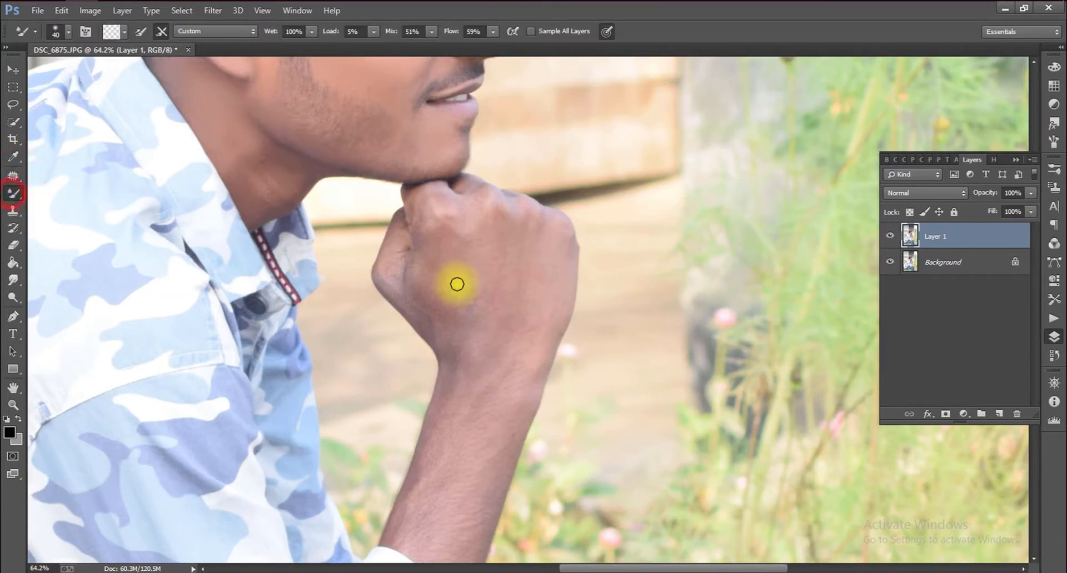
pyautogui.press(']')
pyautogui.press(']')
pyautogui.press(']')
pyautogui.press(']')
pyautogui.press(']')
pyautogui.press(']')
pyautogui.press(']')
pyautogui.press(']')
pyautogui.press(']')
pyautogui.press(']')
pyautogui.press('[')
pyautogui.press('[')
pyautogui.press('[')
pyautogui.doubleClick(424, 228)
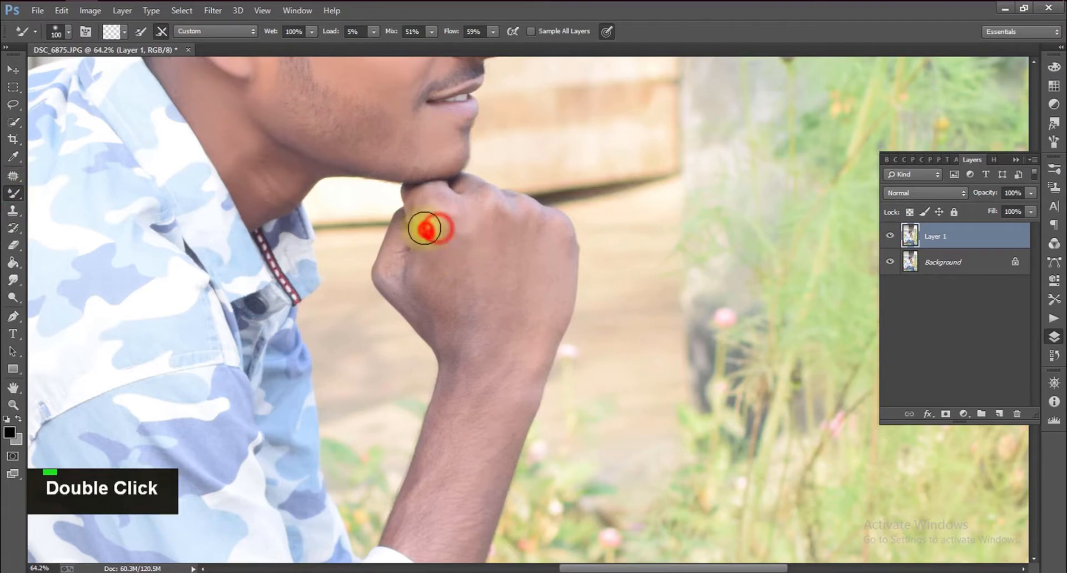
pyautogui.moveTo(485, 303)
pyautogui.mouseDown()
pyautogui.moveTo(467, 299)
pyautogui.moveTo(563, 272)
pyautogui.mouseUp()
pyautogui.scroll(-3, 500, 247)
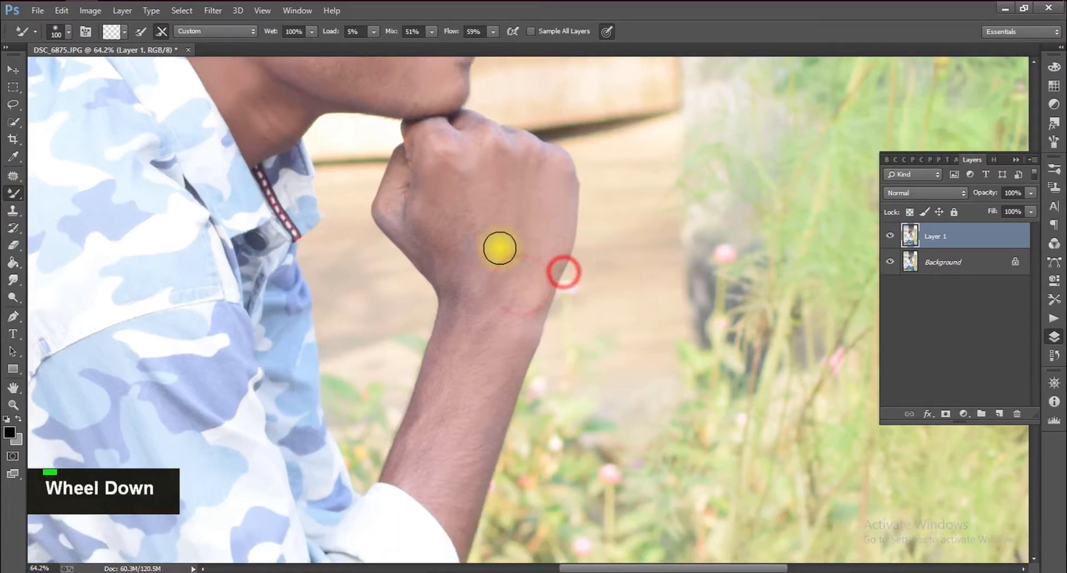
# Check the whole photo and its Image Size settings without changing them
pyautogui.scroll(-6, 489, 242)
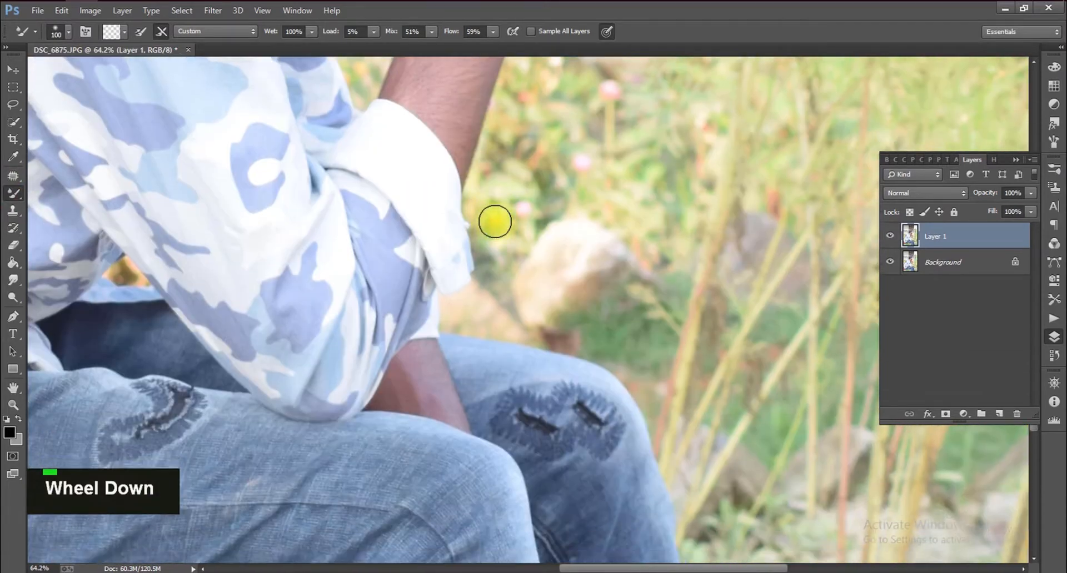
pyautogui.keyDown('alt'); pyautogui.scroll(-5, 496, 224); pyautogui.keyUp('alt')
pyautogui.keyDown('alt'); pyautogui.scroll(-4, 496, 225); pyautogui.keyUp('alt')
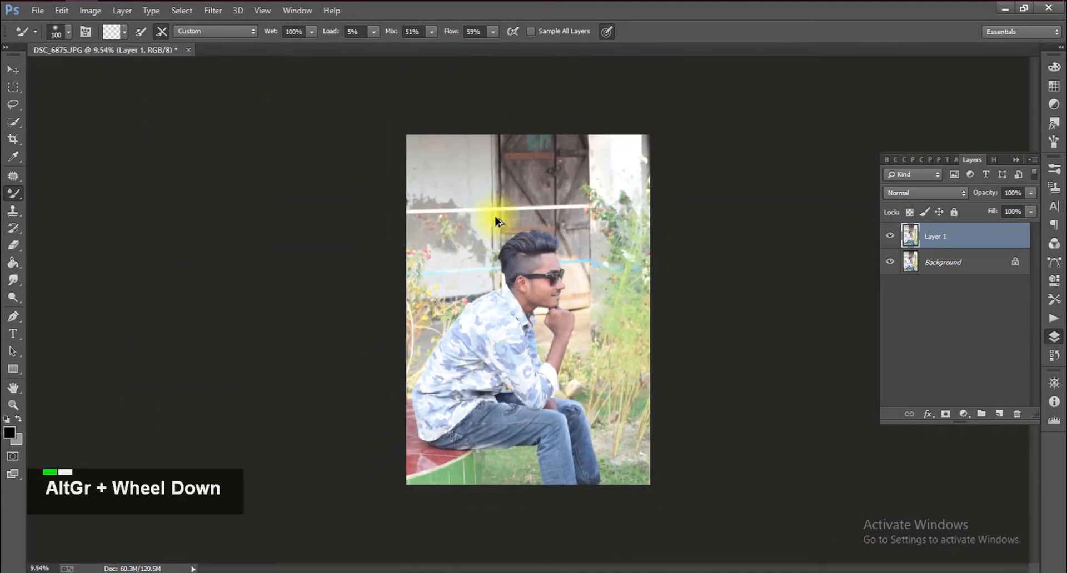
pyautogui.click(91, 11)
pyautogui.click(114, 106)
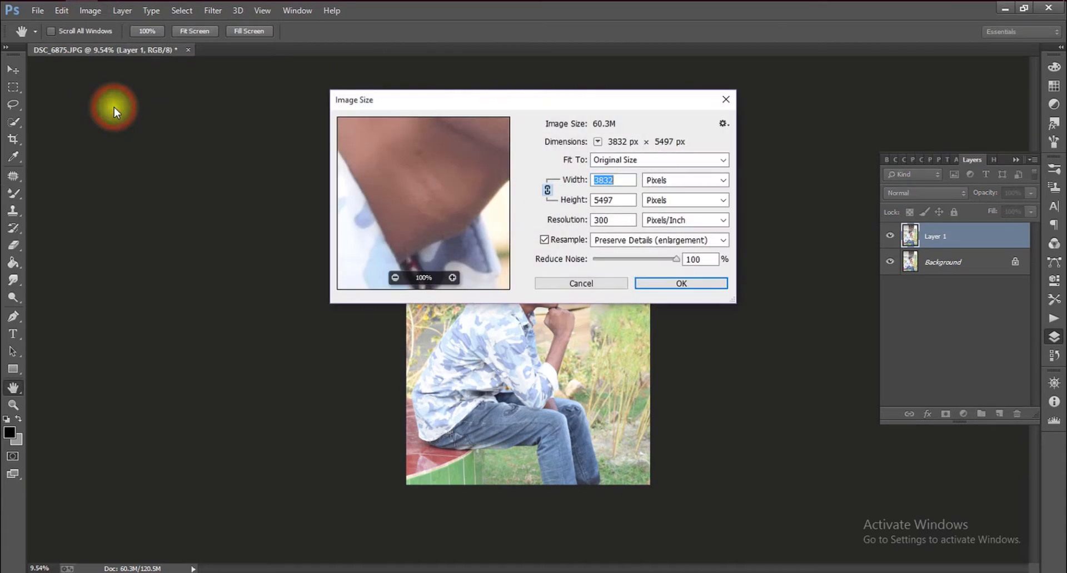
pyautogui.click(725, 101)
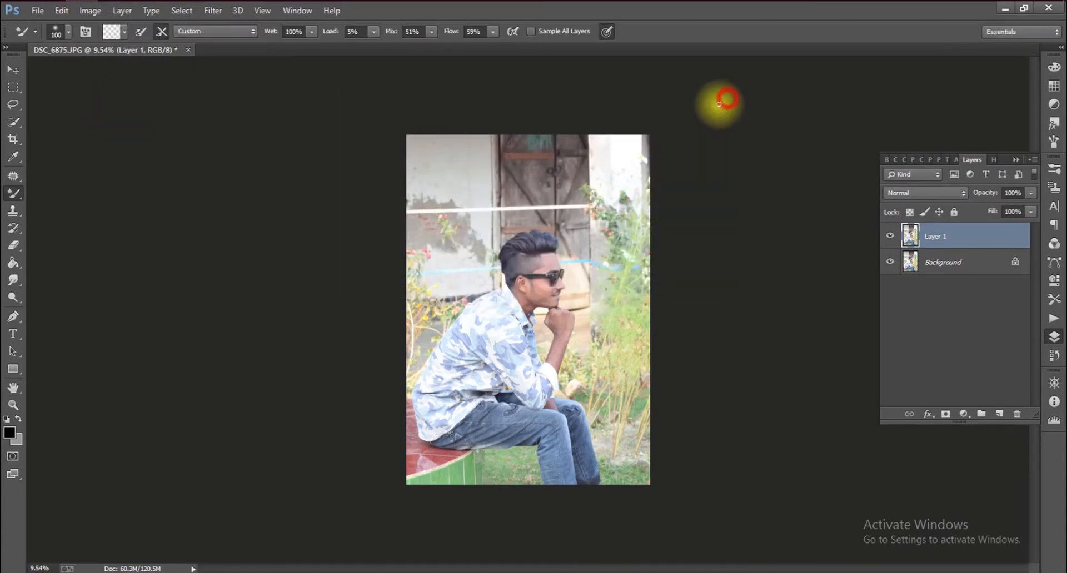
# Patch the creases and uneven spots on the neck between the jaw and the shirt collar
pyautogui.scroll(10, 537, 317)
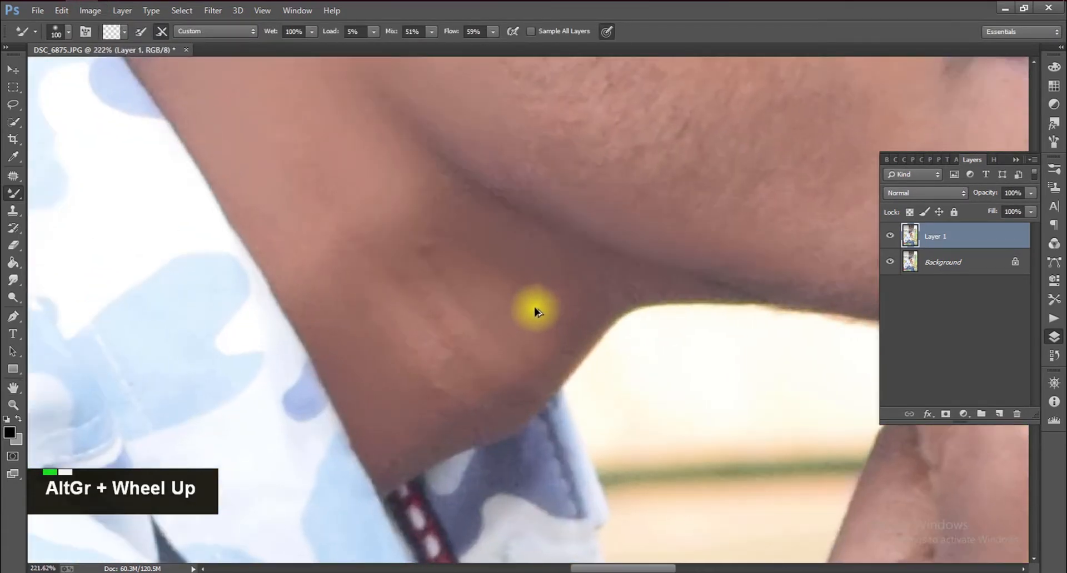
pyautogui.scroll(-5, 499, 286)
pyautogui.click(13, 177)
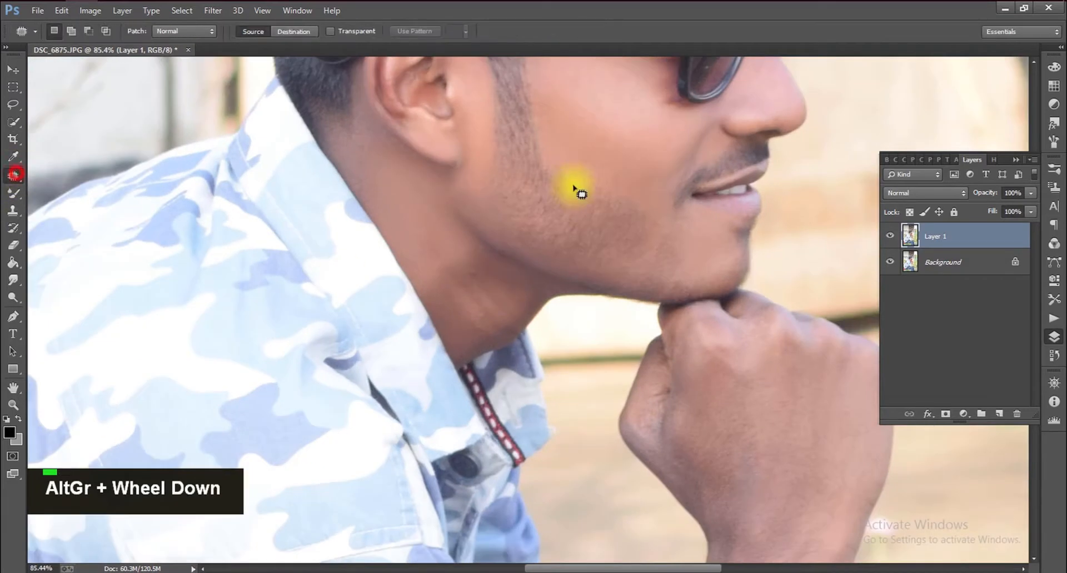
pyautogui.doubleClick(476, 271)
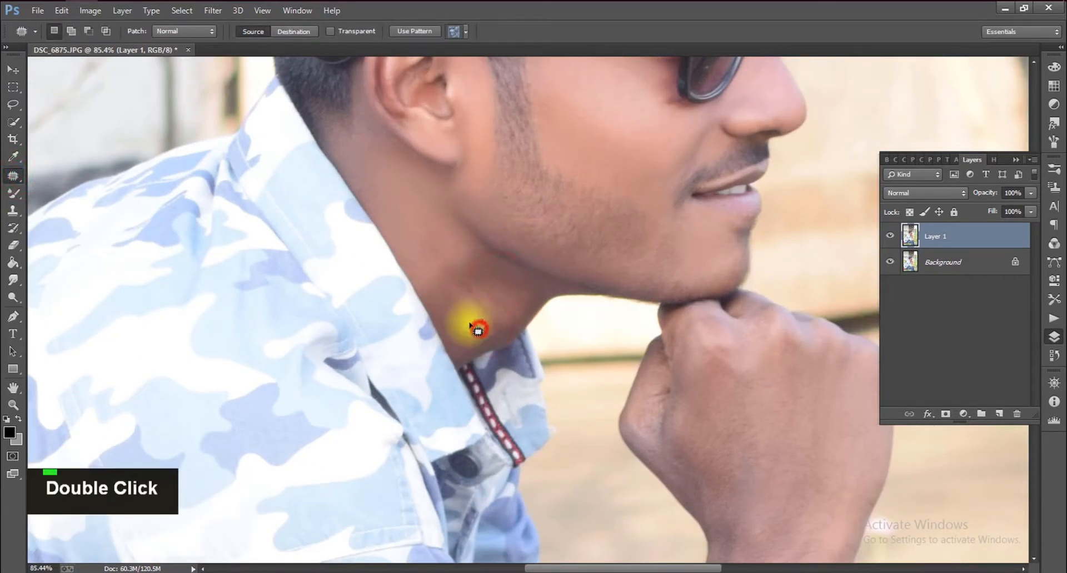
pyautogui.scroll(-2, 507, 284)
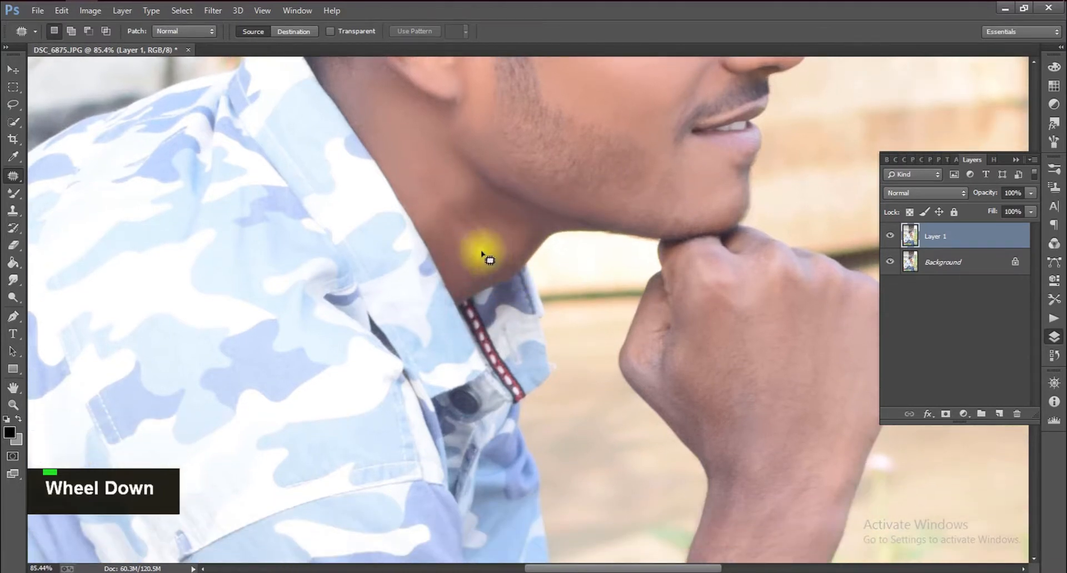
pyautogui.moveTo(480, 251); pyautogui.dragTo(487, 259)
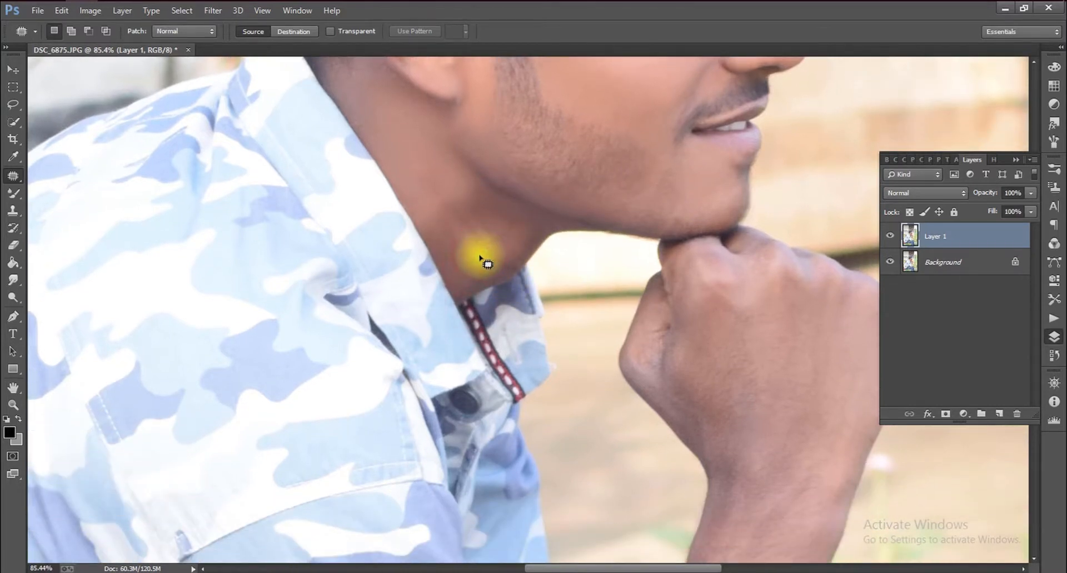
pyautogui.doubleClick(473, 247)
pyautogui.press('ISO_Level3_Shift')
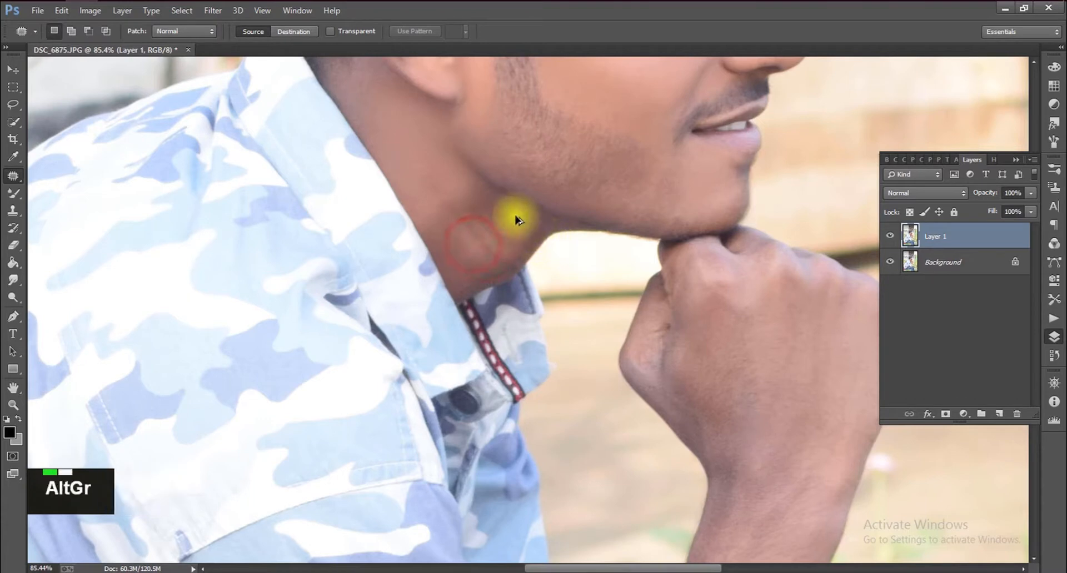
pyautogui.doubleClick(476, 210)
# Duplicate Layer 1 and open the Camera Raw filter on the copy
pyautogui.scroll(-8, 527, 209)
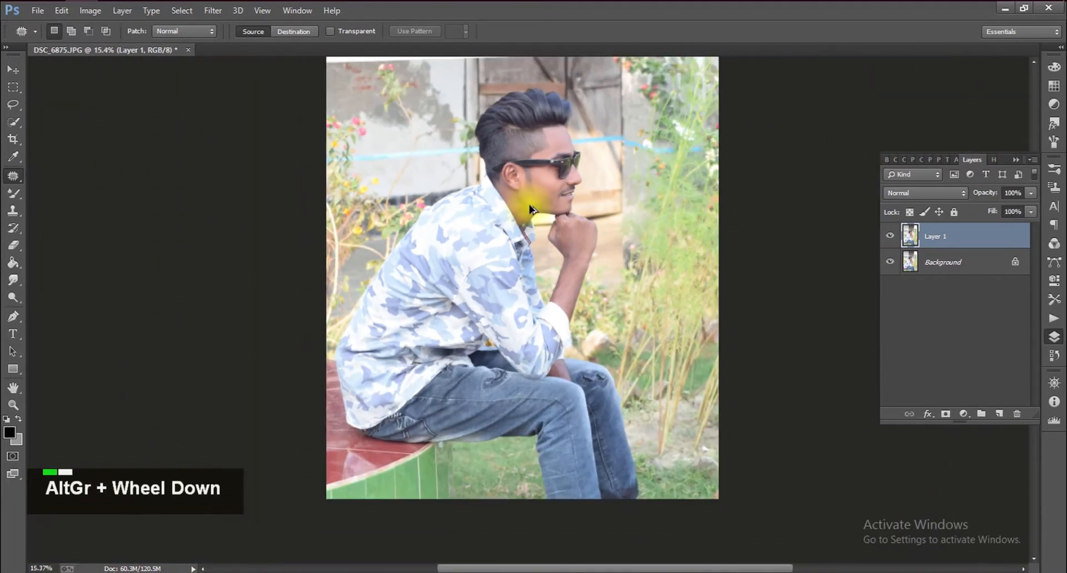
pyautogui.scroll(-3, 531, 210)
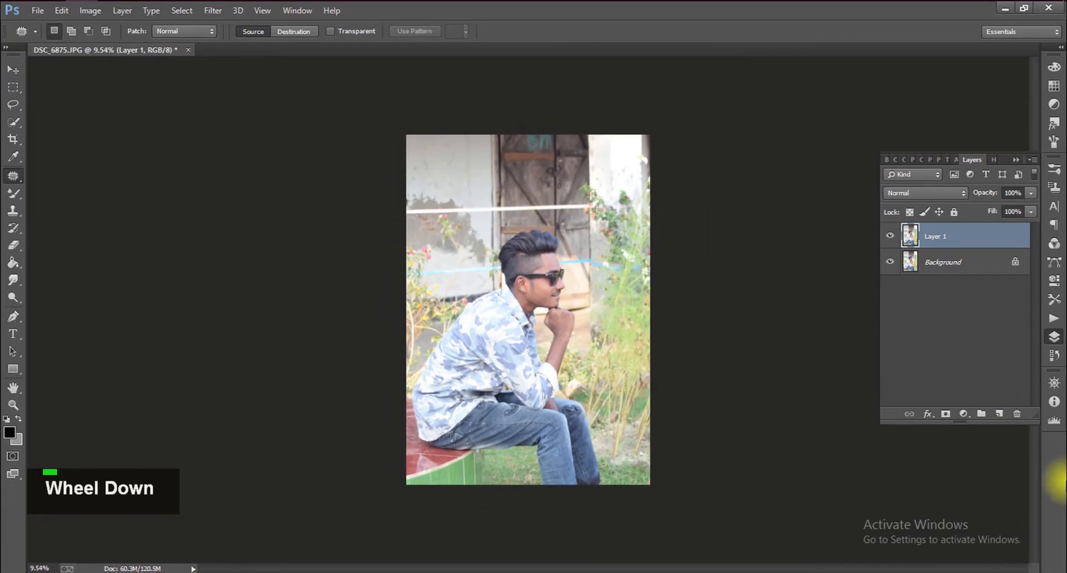
pyautogui.moveTo(988, 239); pyautogui.dragTo(999, 414)
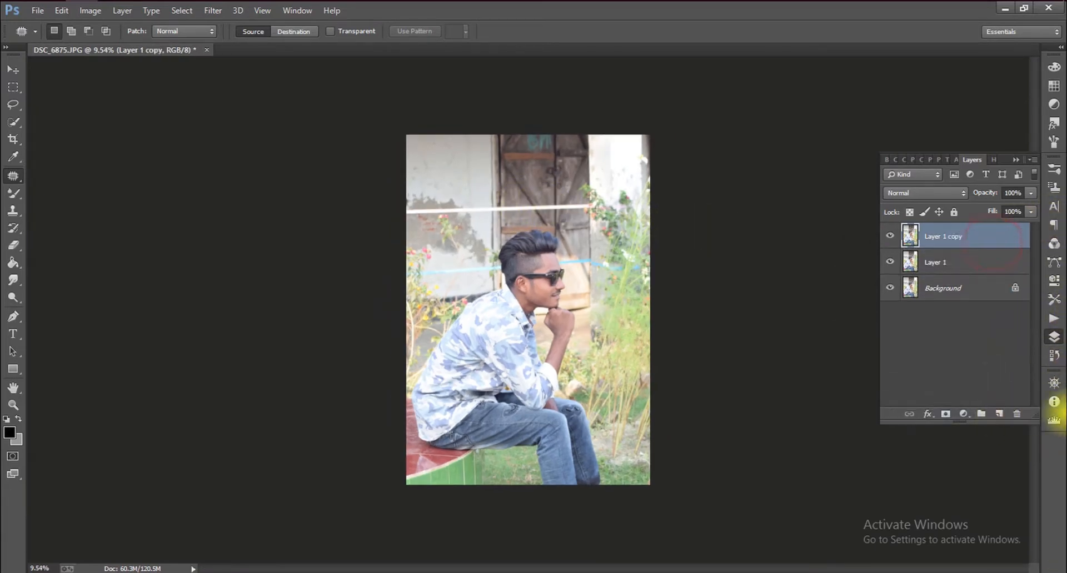
pyautogui.click(213, 11)
pyautogui.click(248, 85)
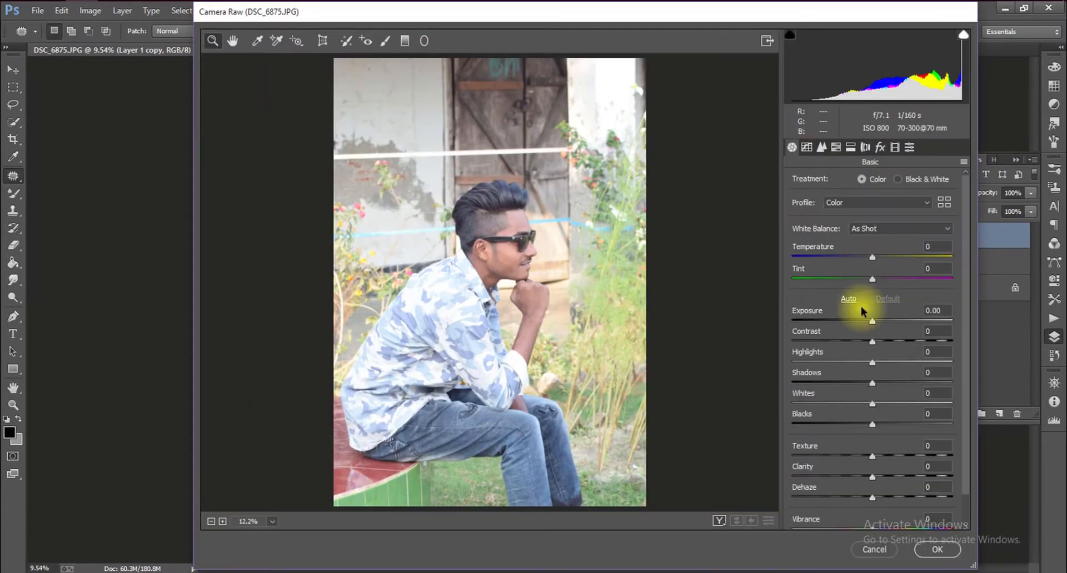
# Set the white balance temperature to +7 and the tint to -9
pyautogui.moveTo(875, 257); pyautogui.dragTo(864, 278)
pyautogui.click(872, 278)
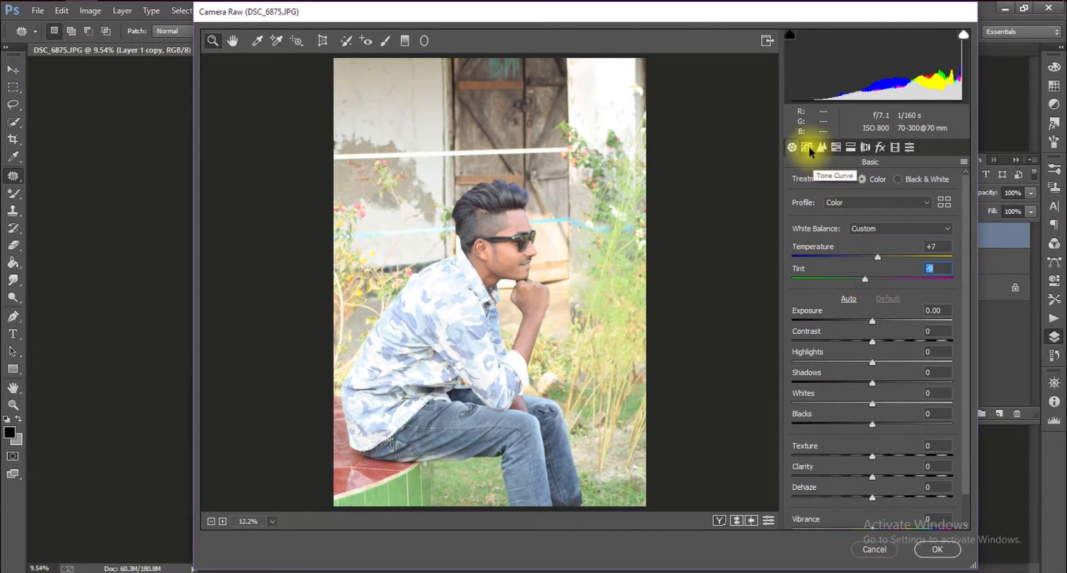
pyautogui.scroll(1, 907, 271)
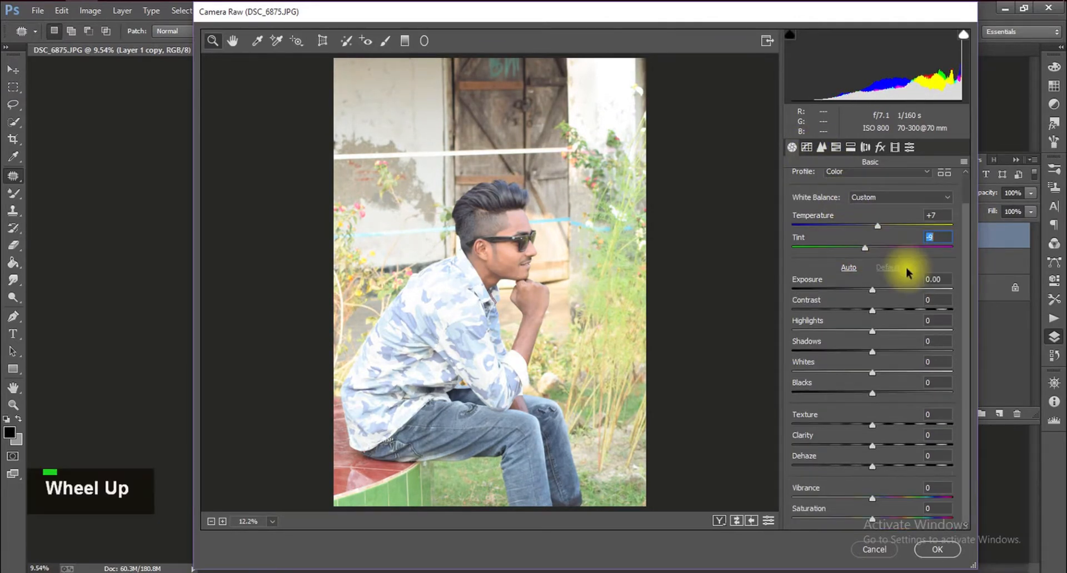
# Shift the HSL hues, setting Oranges to -100, Yellows to -22 and Greens to +44
pyautogui.click(837, 147)
pyautogui.moveTo(876, 268); pyautogui.dragTo(732, 257)
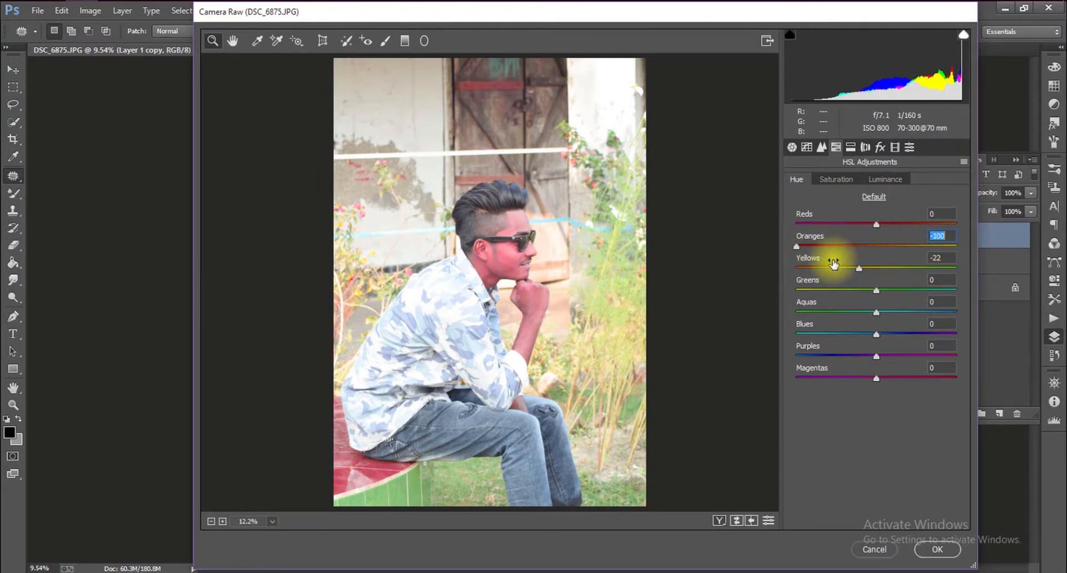
pyautogui.moveTo(866, 283); pyautogui.dragTo(924, 288)
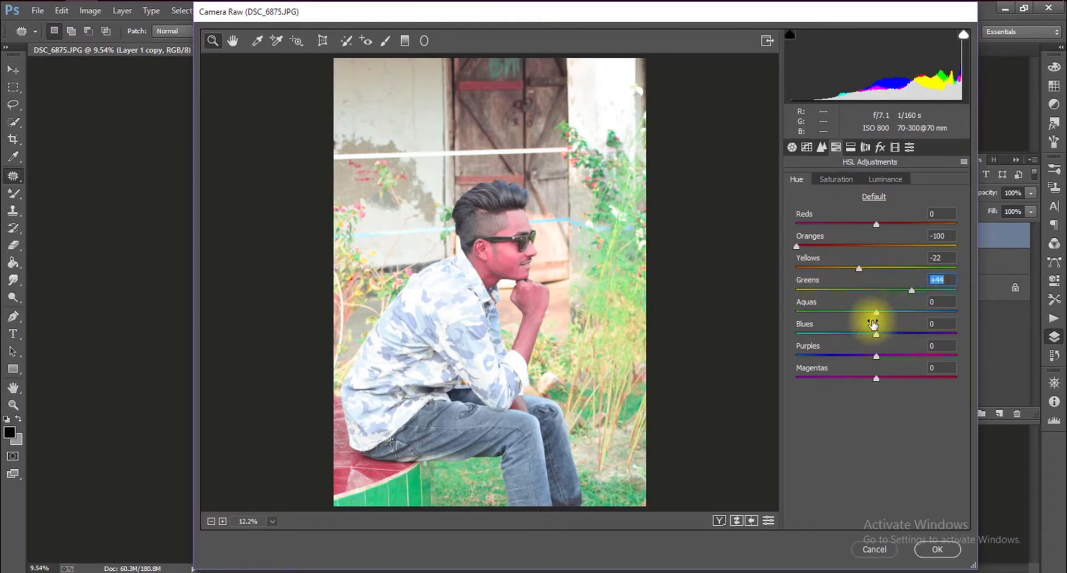
# Set the Aquas hue to -51, then set the saturation of Yellows to -7 and Greens to +13, and adjust the Aquas saturation
pyautogui.moveTo(876, 312); pyautogui.dragTo(838, 305)
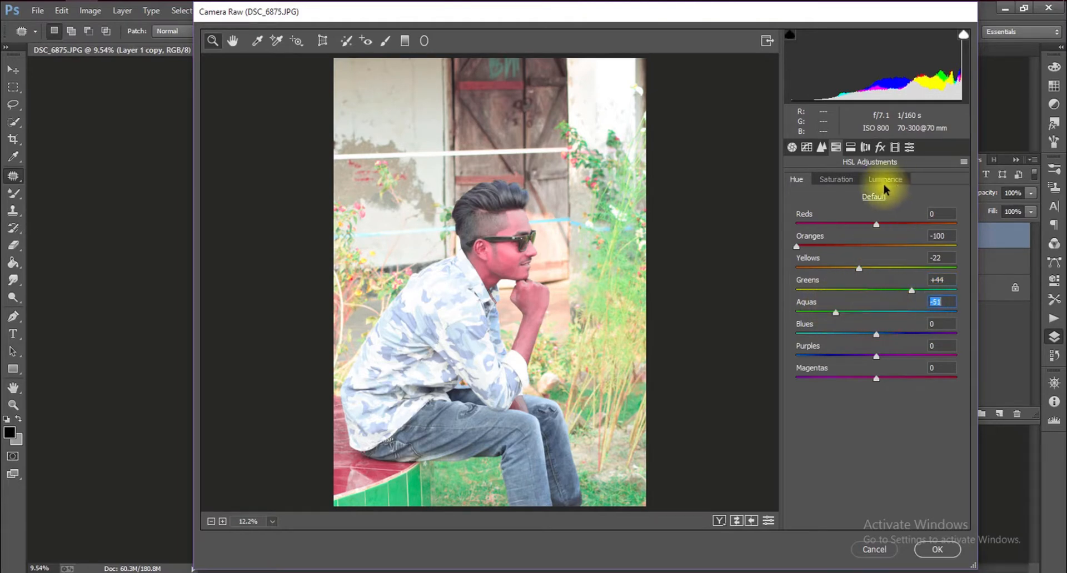
pyautogui.click(845, 180)
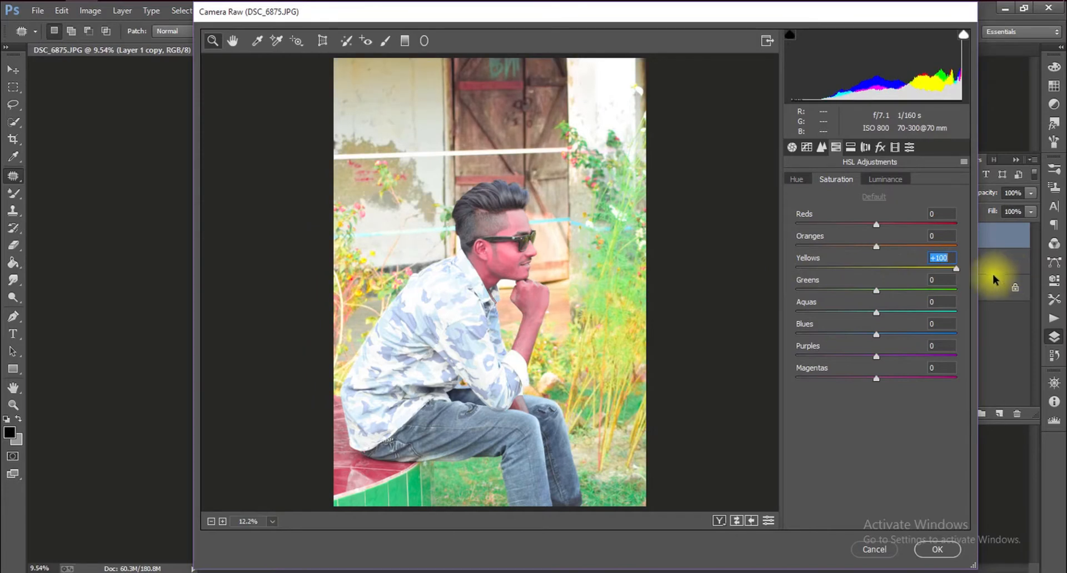
pyautogui.click(904, 269)
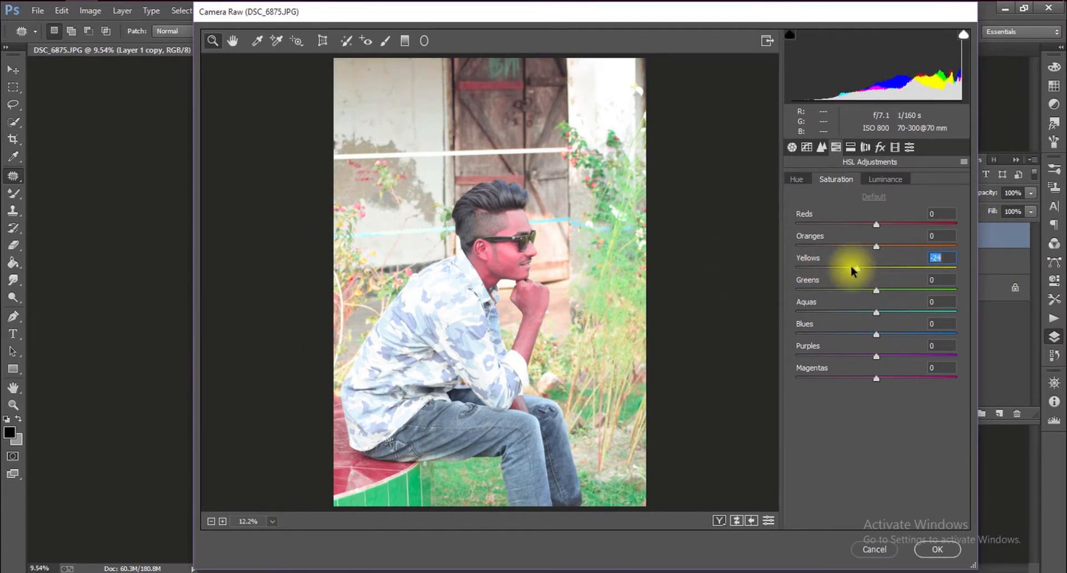
pyautogui.click(869, 269)
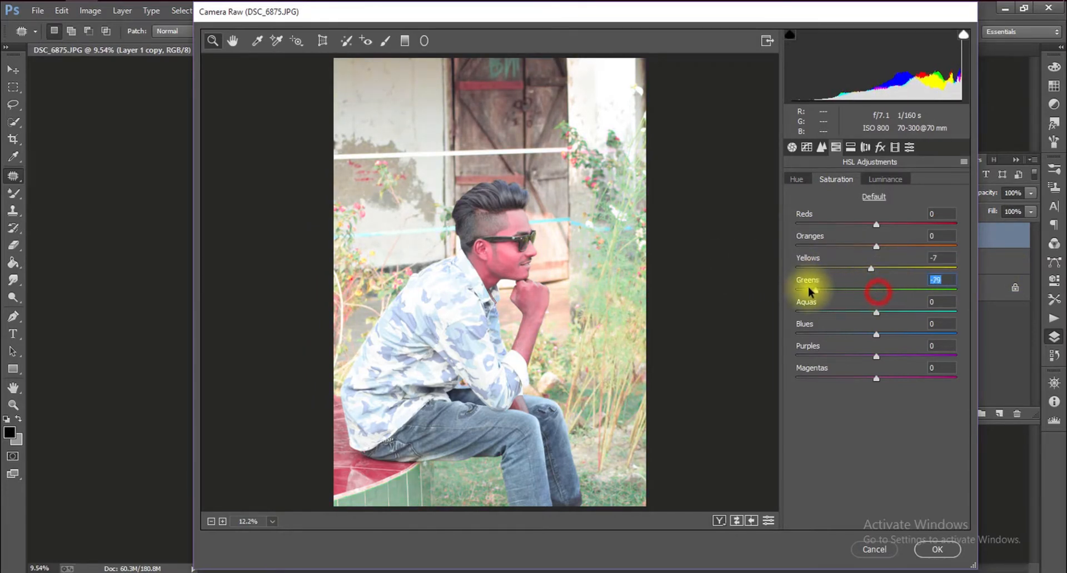
pyautogui.moveTo(889, 287)
pyautogui.mouseDown()
pyautogui.moveTo(911, 285)
pyautogui.moveTo(871, 283)
pyautogui.moveTo(886, 279)
pyautogui.mouseUp()
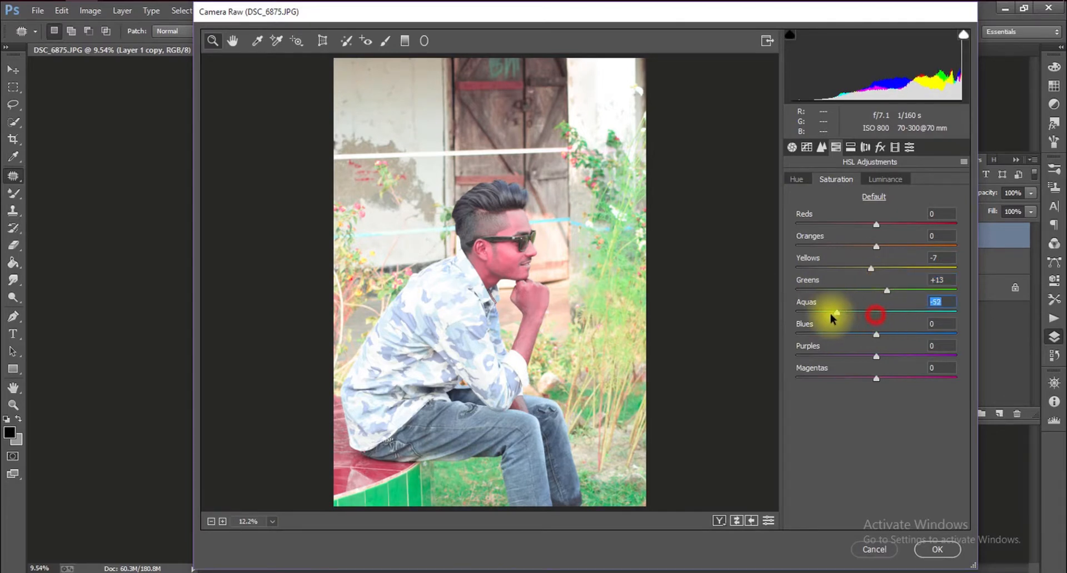
pyautogui.moveTo(854, 318); pyautogui.dragTo(889, 318)
# Set the HSL luminance of Reds to +78 and Greens to -57, lower the Aquas luminance, and apply the Camera Raw filter
pyautogui.click(894, 181)
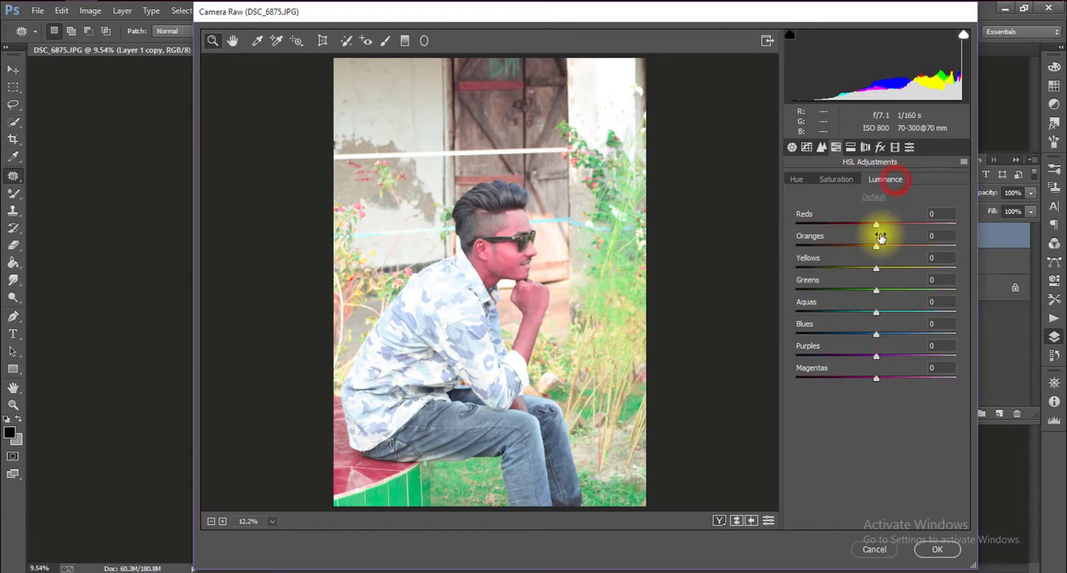
pyautogui.moveTo(869, 226); pyautogui.dragTo(939, 224)
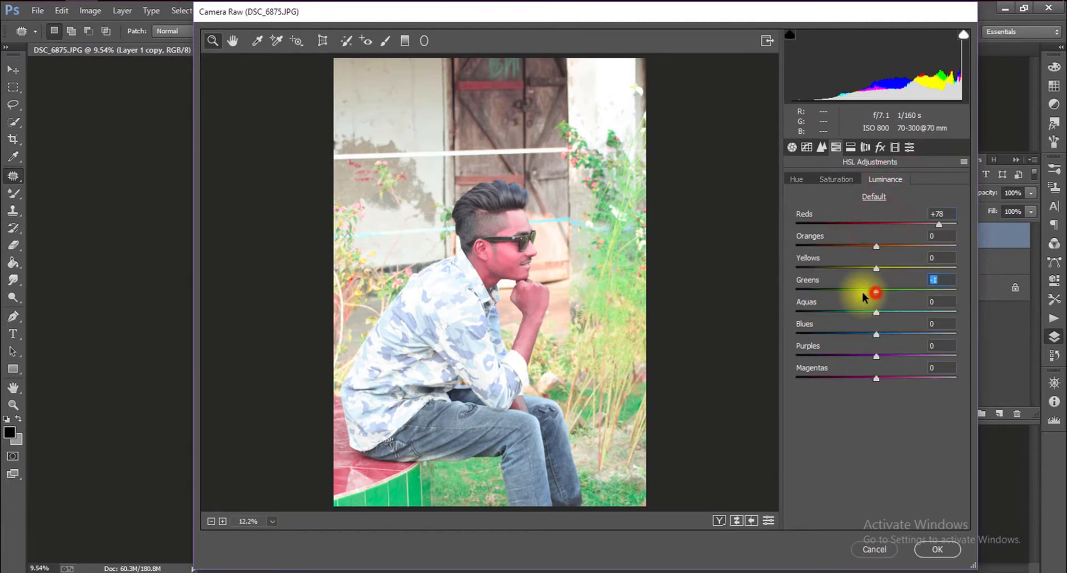
pyautogui.moveTo(861, 291); pyautogui.dragTo(831, 288)
pyautogui.moveTo(877, 312); pyautogui.dragTo(832, 308)
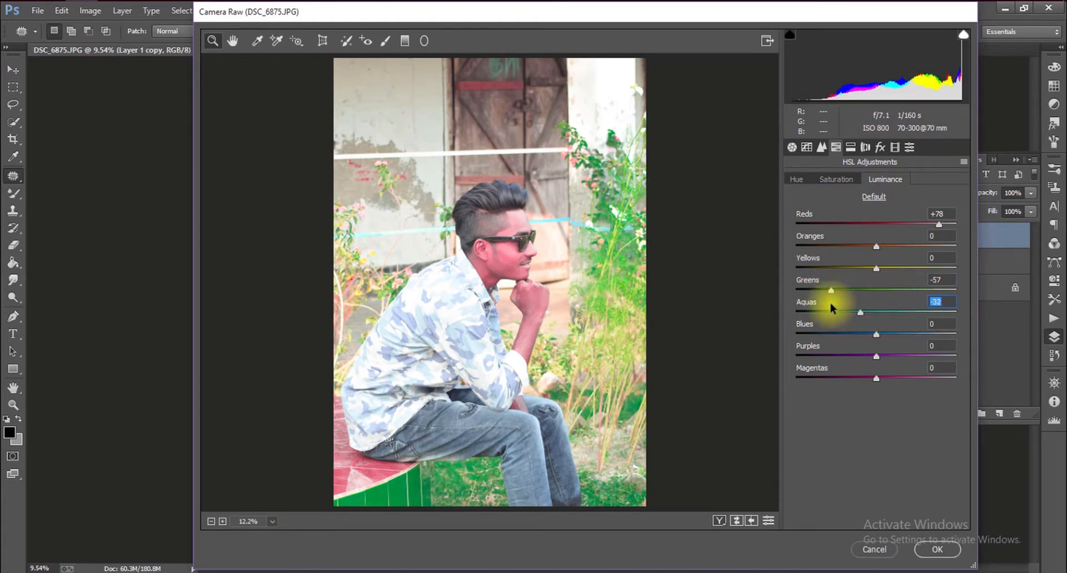
pyautogui.click(936, 550)
# Add a layer mask to Layer 1 copy and get the Brush tool ready with black as the foreground color
pyautogui.click(947, 414)
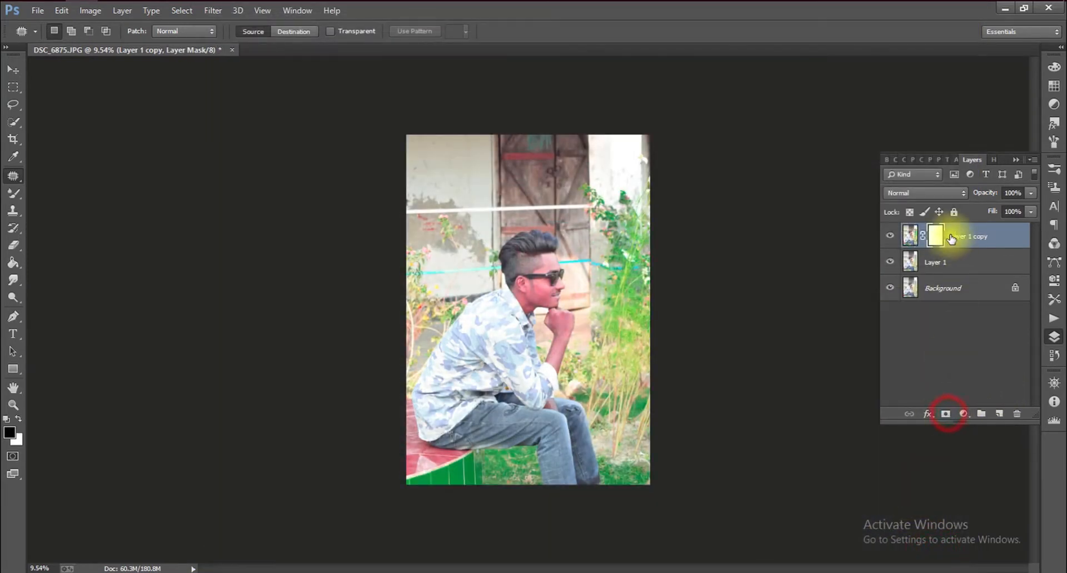
pyautogui.click(19, 419)
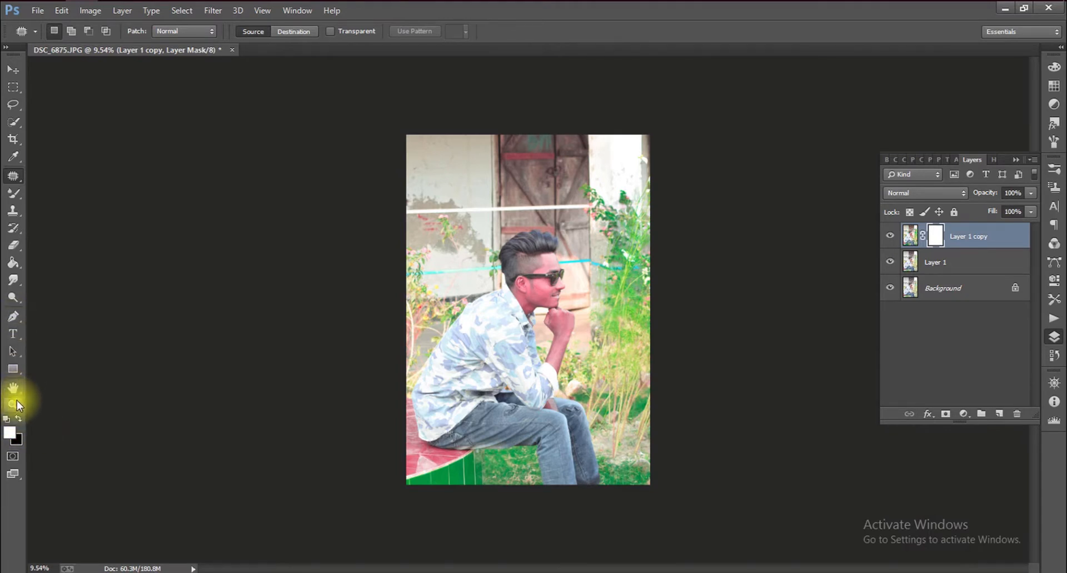
pyautogui.rightClick(24, 192)
pyautogui.click(50, 189)
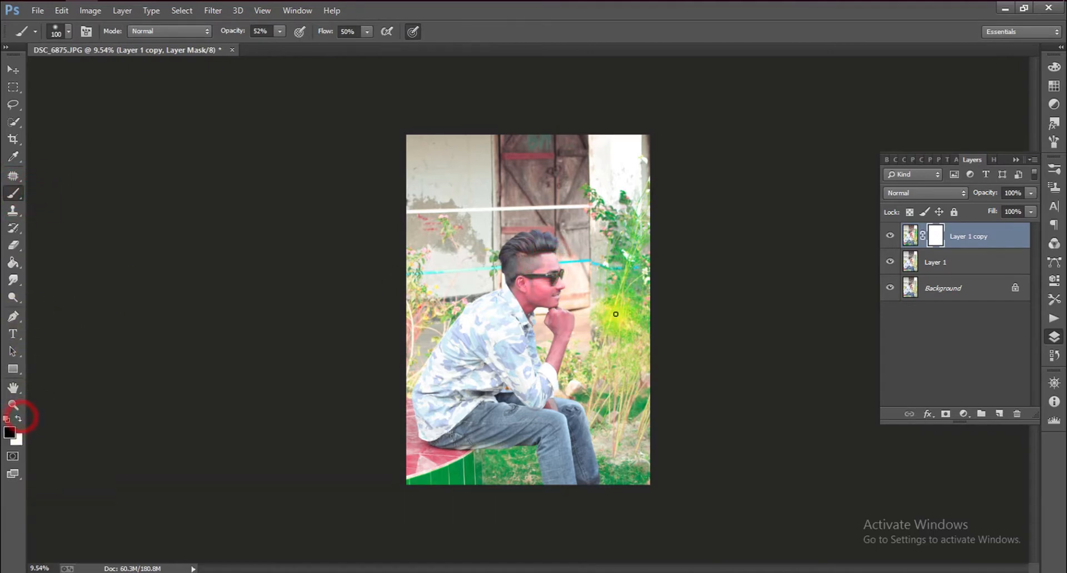
# Paint black on the mask over the man's forehead and cheek, raising the brush opacity and flow to 100%
pyautogui.scroll(2, 650, 261)
pyautogui.scroll(2, 530, 250)
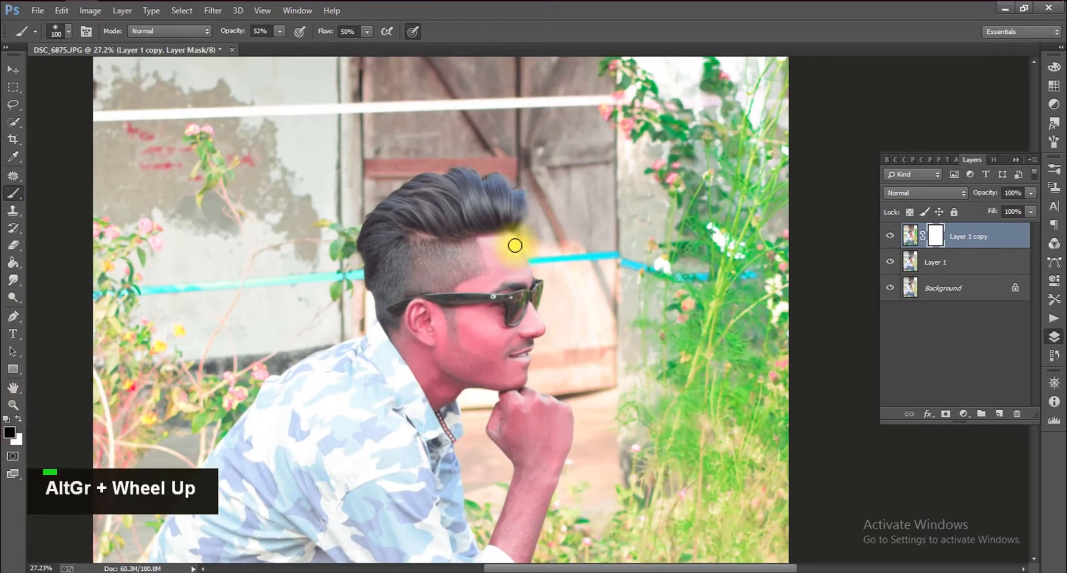
pyautogui.press(']')
pyautogui.press(']')
pyautogui.moveTo(496, 253); pyautogui.dragTo(491, 273)
pyautogui.moveTo(454, 338); pyautogui.dragTo(478, 341)
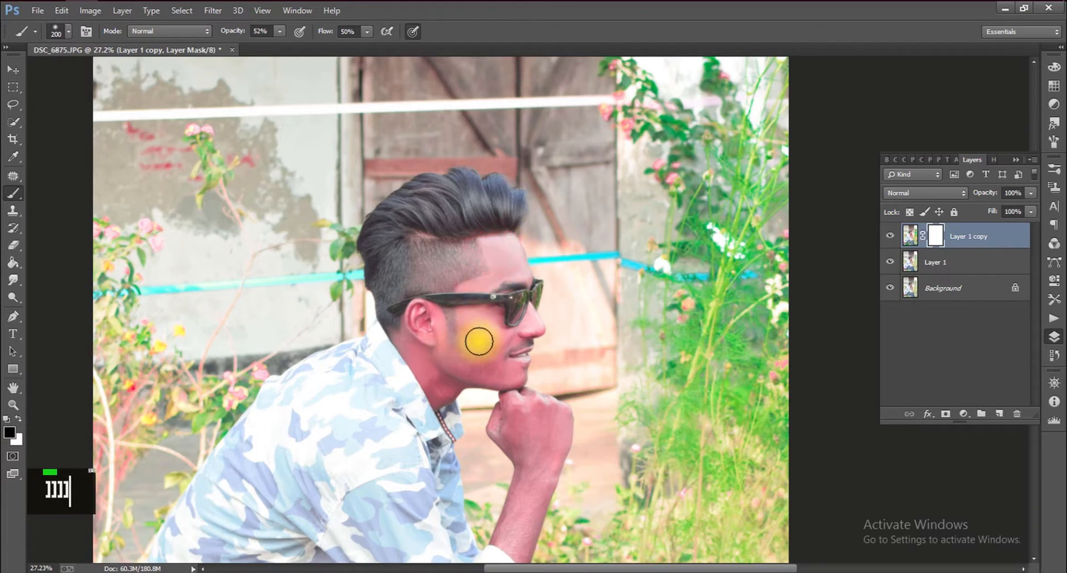
pyautogui.moveTo(280, 32); pyautogui.dragTo(404, 47)
pyautogui.moveTo(469, 326)
pyautogui.mouseDown()
pyautogui.moveTo(488, 371)
pyautogui.moveTo(519, 351)
pyautogui.moveTo(495, 243)
pyautogui.moveTo(424, 226)
pyautogui.moveTo(464, 271)
pyautogui.mouseUp()
# Enlarge the brush to 700 and mask the color grading off the man's hair, ear and neck
pyautogui.press(']')
pyautogui.press(']')
pyautogui.press(']')
pyautogui.press(']')
pyautogui.press(']')
pyautogui.click(438, 226)
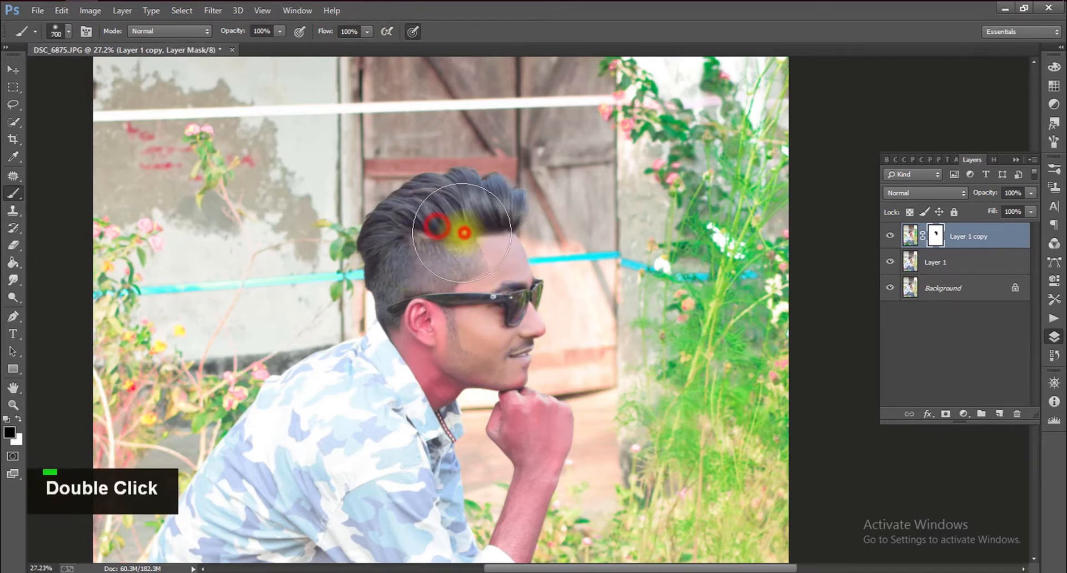
pyautogui.moveTo(464, 233)
pyautogui.mouseDown()
pyautogui.moveTo(445, 314)
pyautogui.moveTo(411, 361)
pyautogui.moveTo(385, 352)
pyautogui.mouseUp()
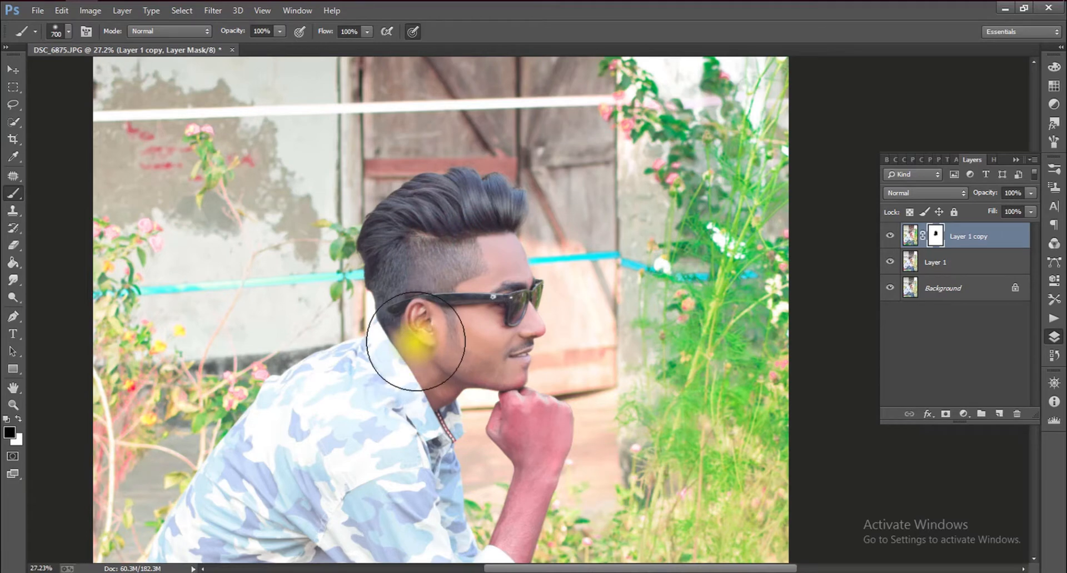
# Reduce the brush to 250 and mask the color grading off the man's hand, forearm and shirt
pyautogui.scroll(-2, 416, 350)
pyautogui.press('[')
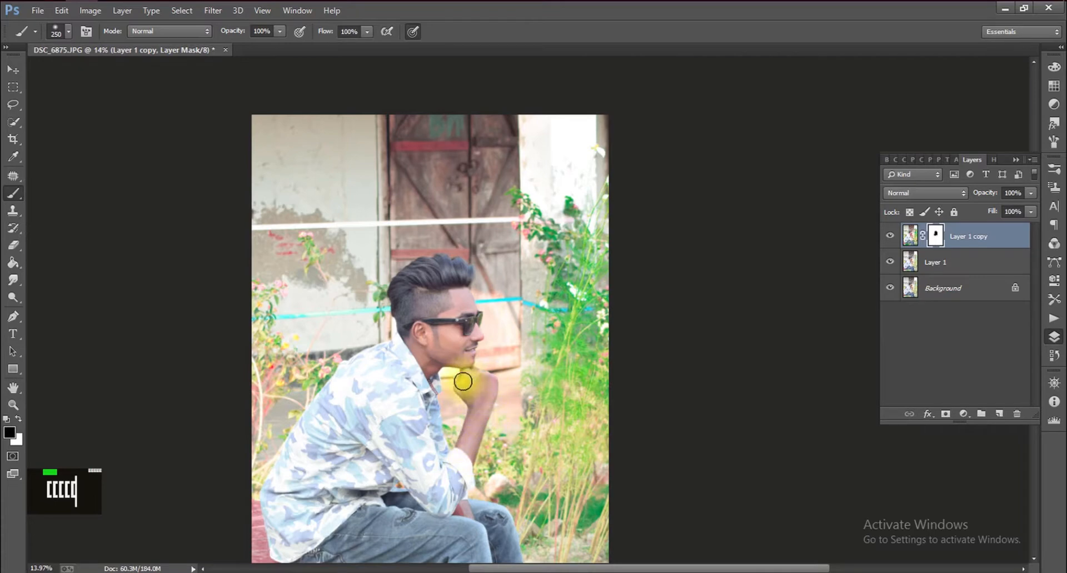
pyautogui.click(376, 439)
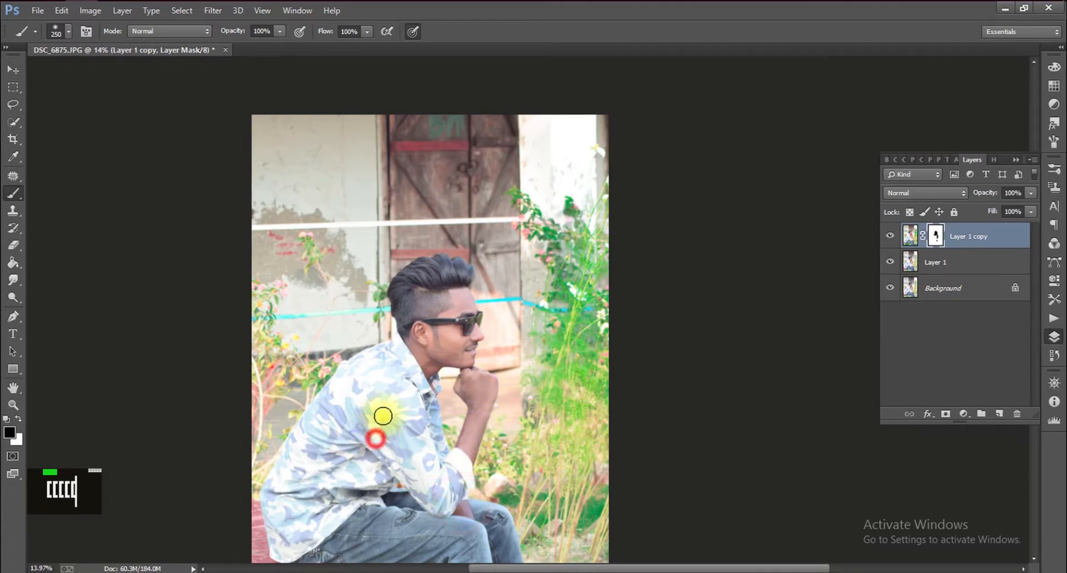
pyautogui.scroll(-2, 386, 420)
pyautogui.scroll(2, 516, 389)
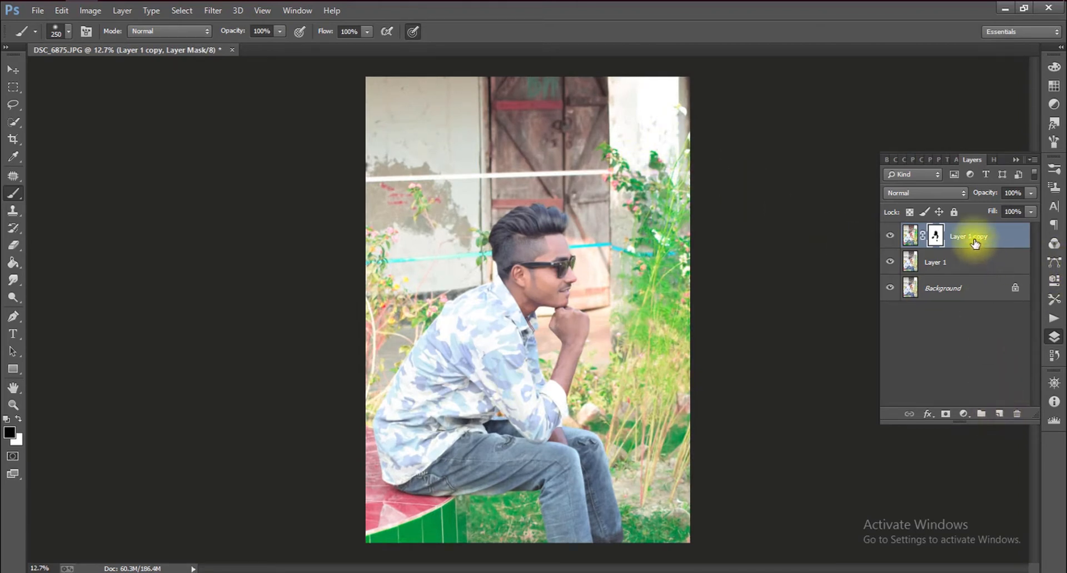
# Merge the masked Layer 1 copy down into Layer 1 and duplicate the merged layer
pyautogui.hotkey('ctrl', 'e')
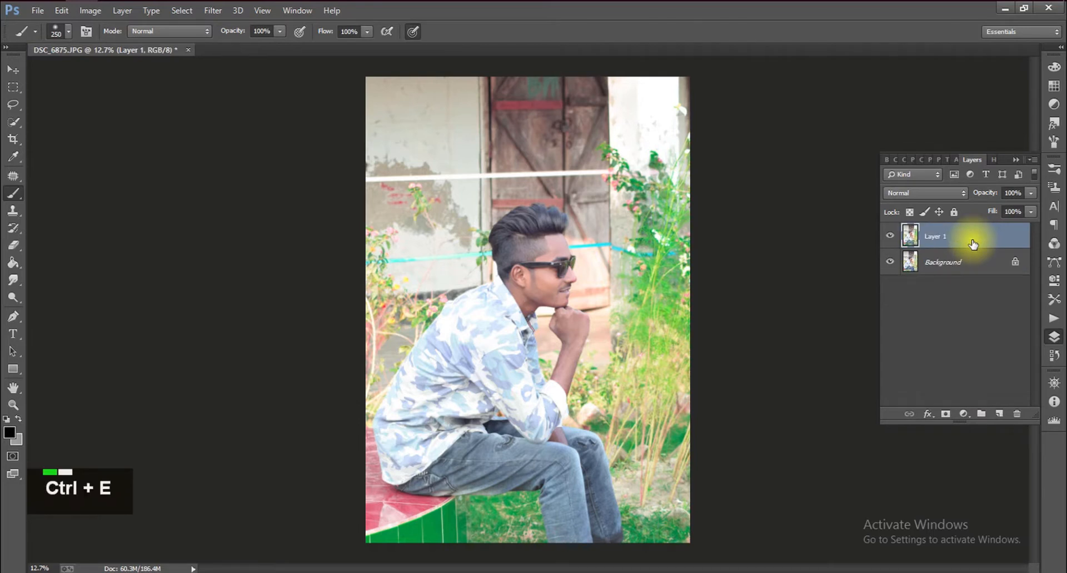
pyautogui.moveTo(972, 244); pyautogui.dragTo(998, 414)
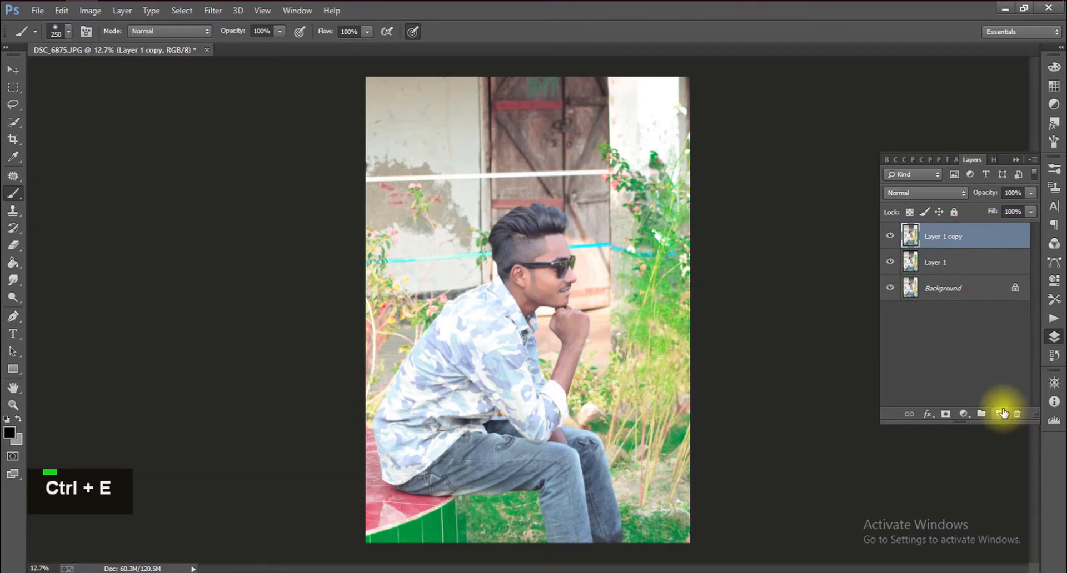
# Resize the image to a width of 2000 pixels, keeping its proportions
pyautogui.click(87, 11)
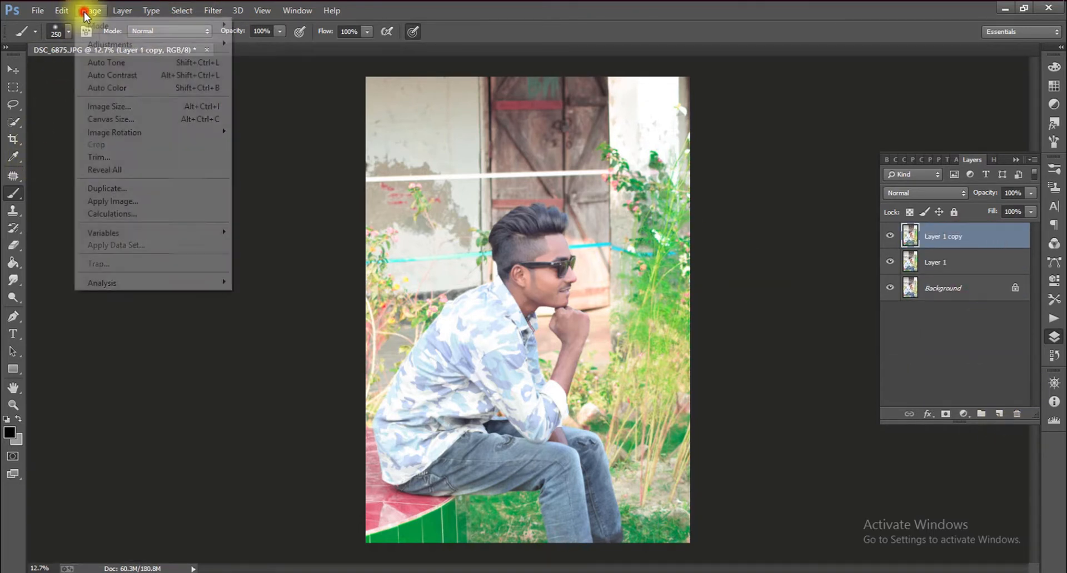
pyautogui.click(120, 106)
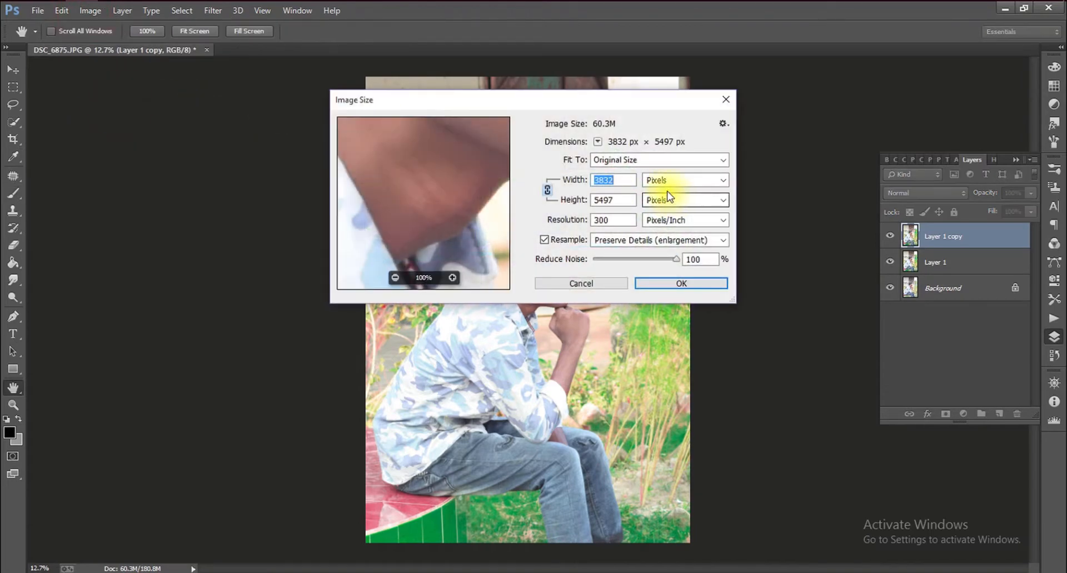
pyautogui.write('2000')
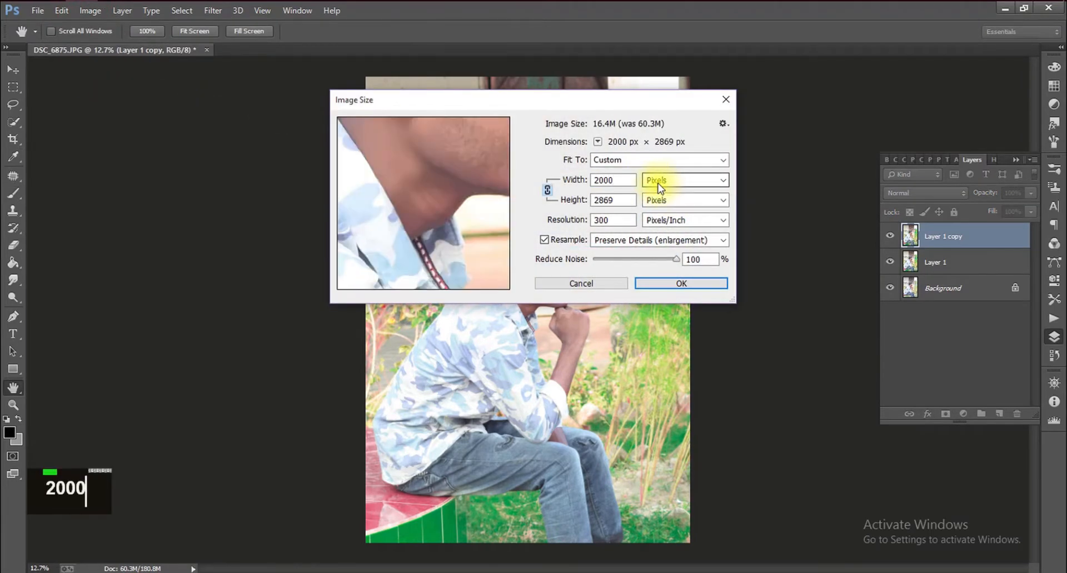
pyautogui.press('Return')
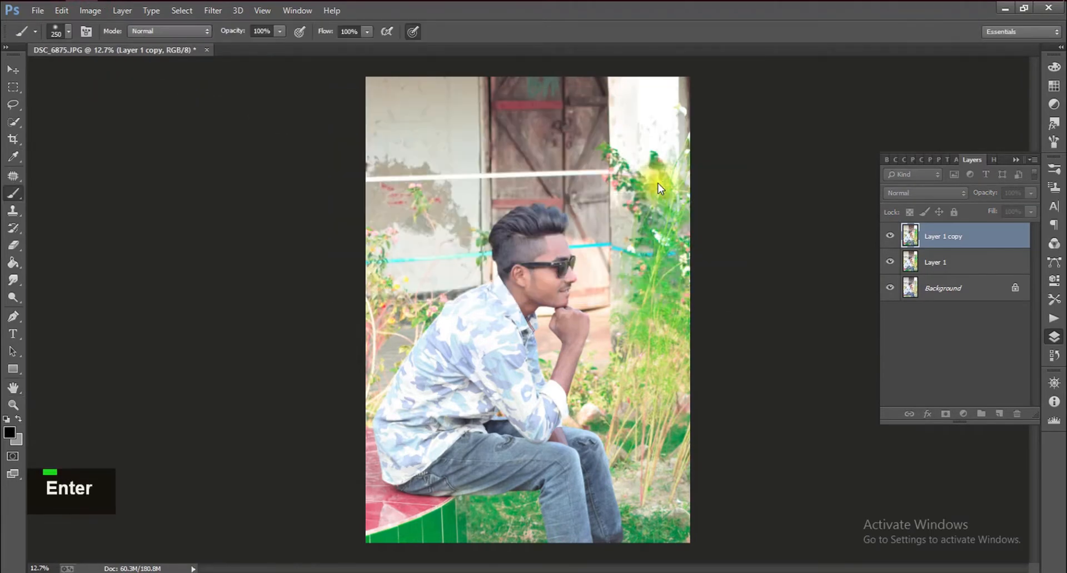
# Select the man from hair to jeans on Layer 1 copy using the Quick Selection tool with an enlarged brush of about 40
pyautogui.keyDown('alt'); pyautogui.scroll(5, 645, 179); pyautogui.keyUp('alt')
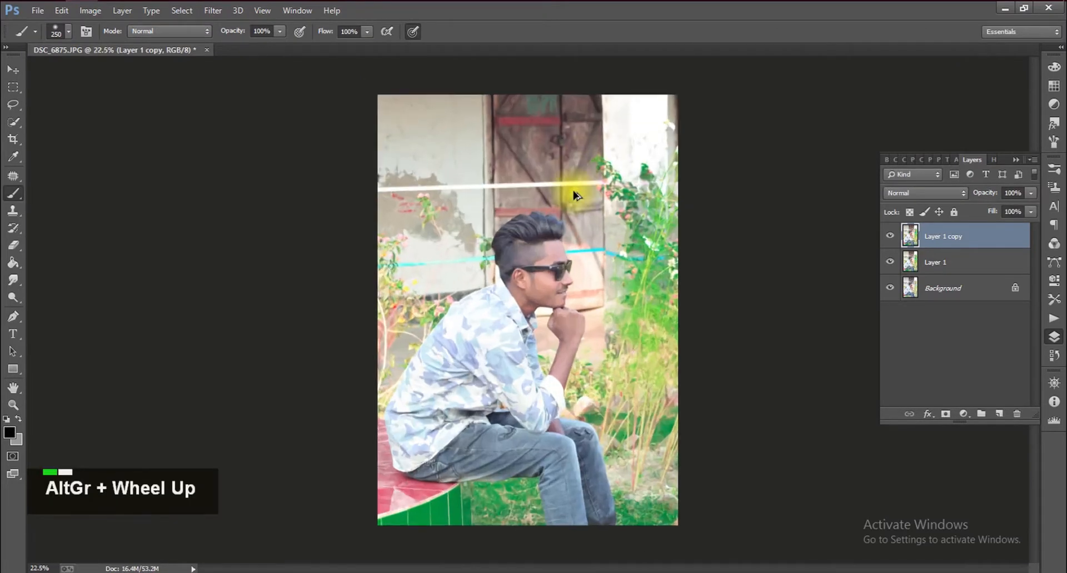
pyautogui.keyDown('alt'); pyautogui.scroll(1, 530, 192); pyautogui.keyUp('alt')
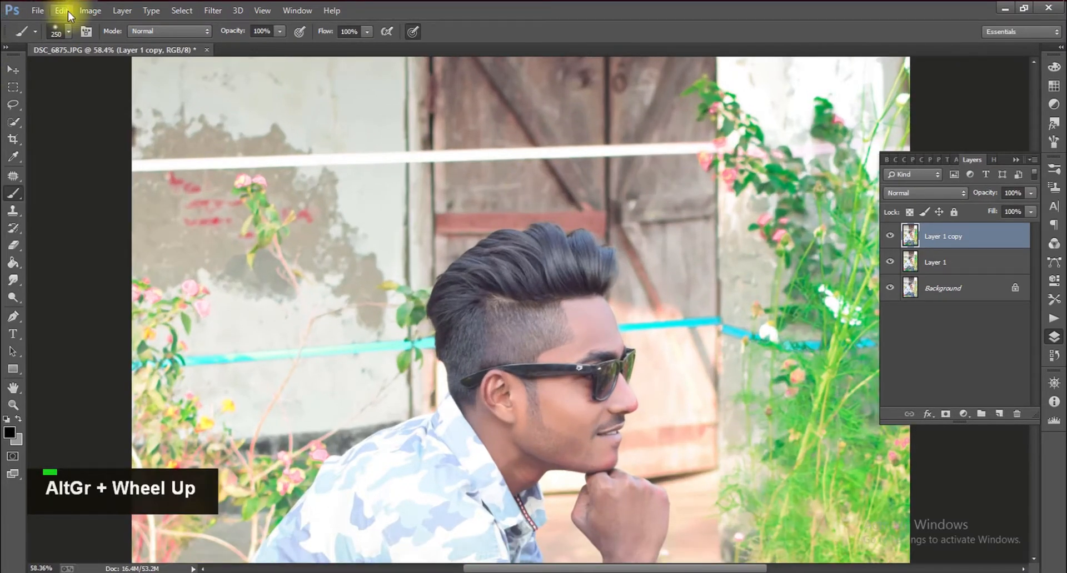
pyautogui.click(13, 122)
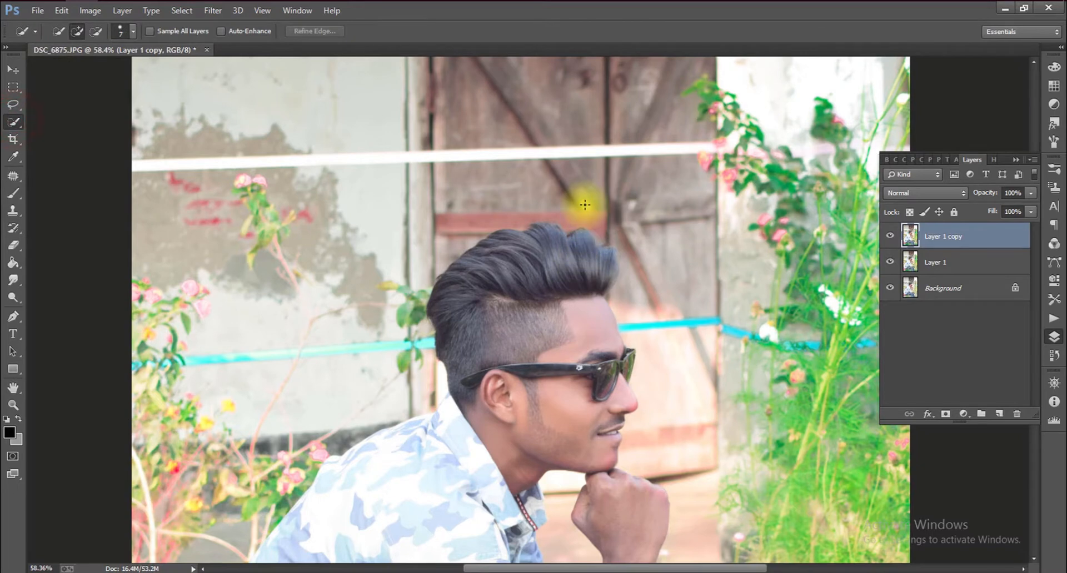
pyautogui.keyDown('alt'); pyautogui.scroll(-6, 584, 204); pyautogui.keyUp('alt')
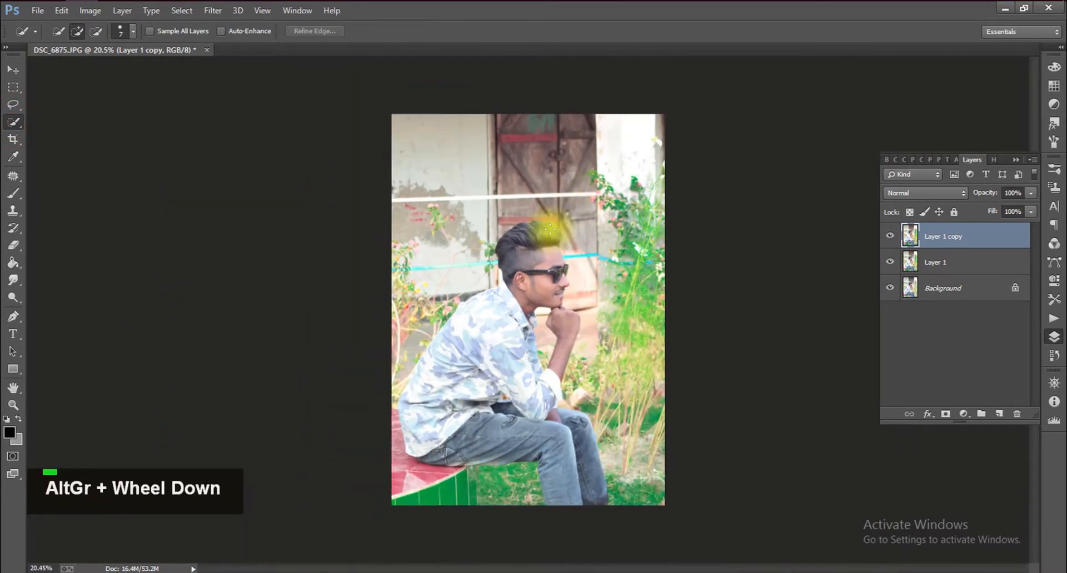
pyautogui.press(']')
pyautogui.press(']')
pyautogui.press(']')
pyautogui.press(']')
pyautogui.press(']')
pyautogui.press(']')
pyautogui.press(']')
pyautogui.press(']')
pyautogui.press(']')
pyautogui.press(']')
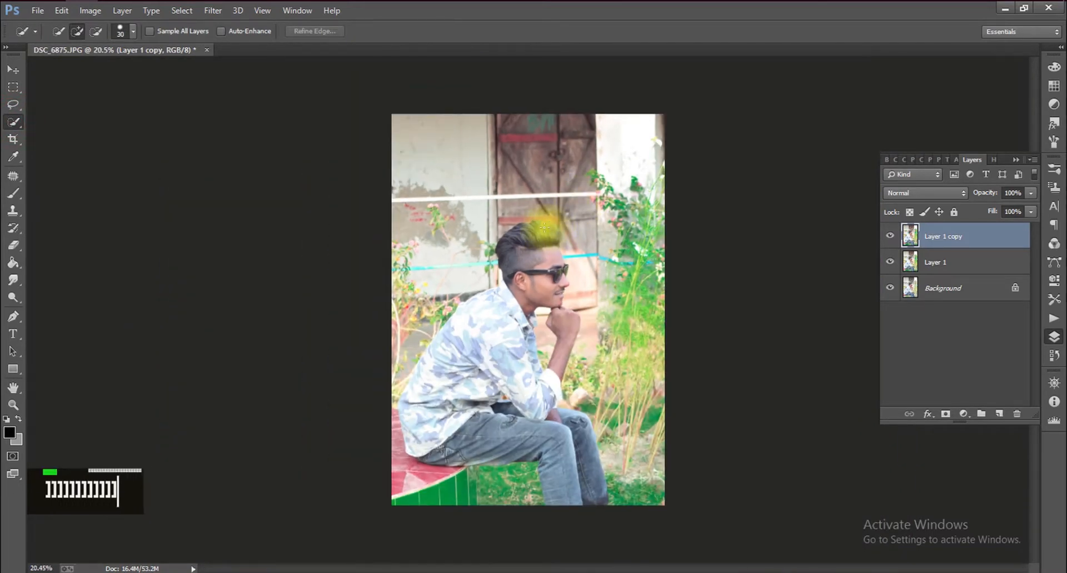
pyautogui.press(']')
pyautogui.press(']')
pyautogui.moveTo(530, 231)
pyautogui.mouseDown()
pyautogui.moveTo(547, 276)
pyautogui.moveTo(555, 235)
pyautogui.moveTo(458, 331)
pyautogui.mouseUp()
pyautogui.moveTo(491, 458)
pyautogui.mouseDown()
pyautogui.moveTo(378, 468)
pyautogui.moveTo(388, 445)
pyautogui.moveTo(440, 442)
pyautogui.moveTo(513, 451)
pyautogui.moveTo(602, 496)
pyautogui.moveTo(570, 457)
pyautogui.moveTo(555, 404)
pyautogui.moveTo(563, 347)
pyautogui.moveTo(502, 420)
pyautogui.moveTo(508, 408)
pyautogui.moveTo(505, 460)
pyautogui.mouseUp()
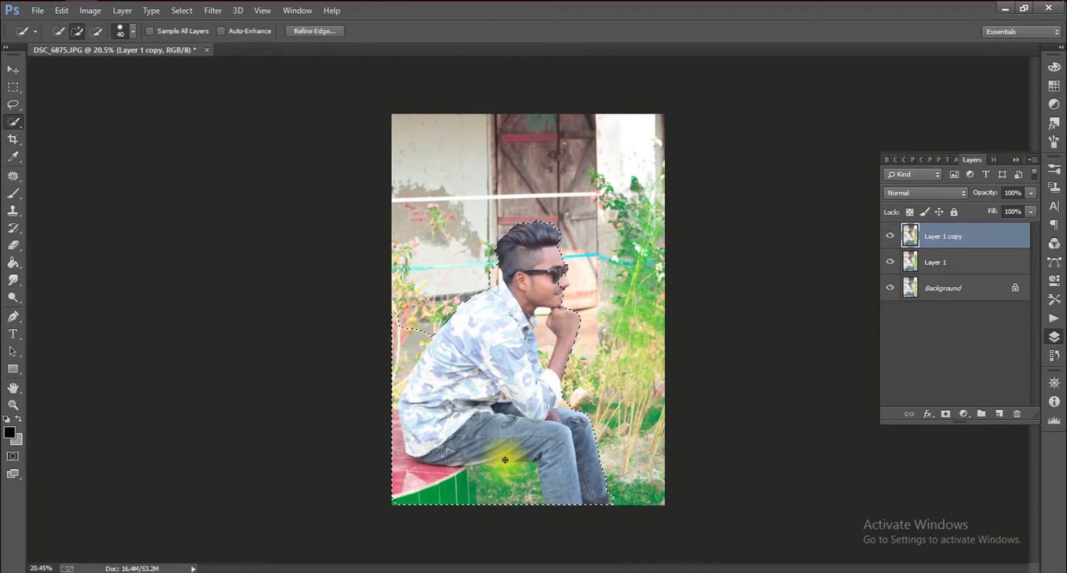
# Subtract the grass beside the trouser cuff and behind the knee from the selection, restoring the jeans edge at the knee
pyautogui.scroll(1, 626, 524)
pyautogui.scroll(-1, 657, 508)
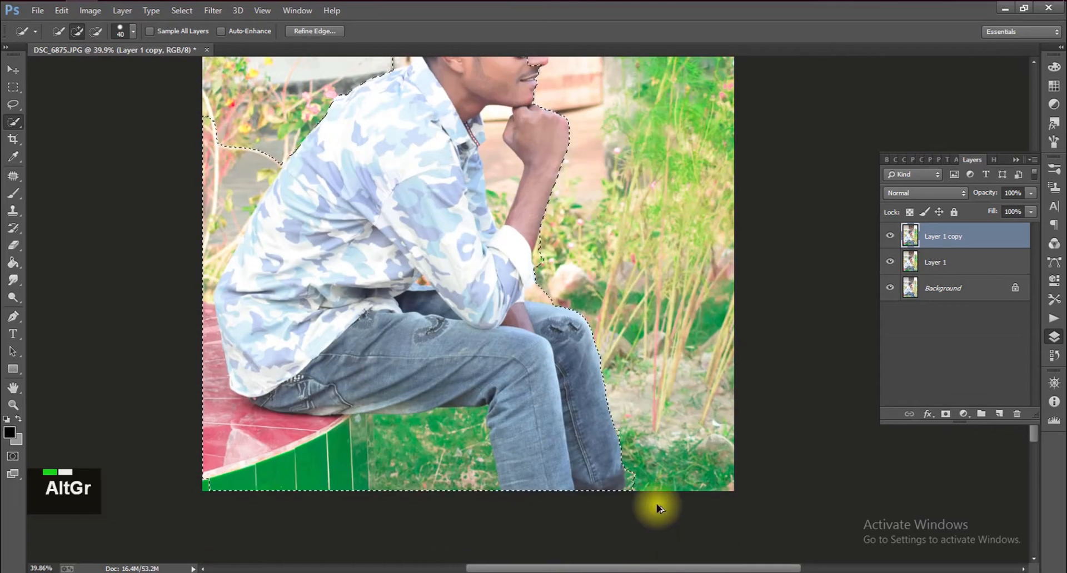
pyautogui.scroll(4, 657, 508)
pyautogui.keyDown('alt'); pyautogui.click(643, 341); pyautogui.keyUp('alt')
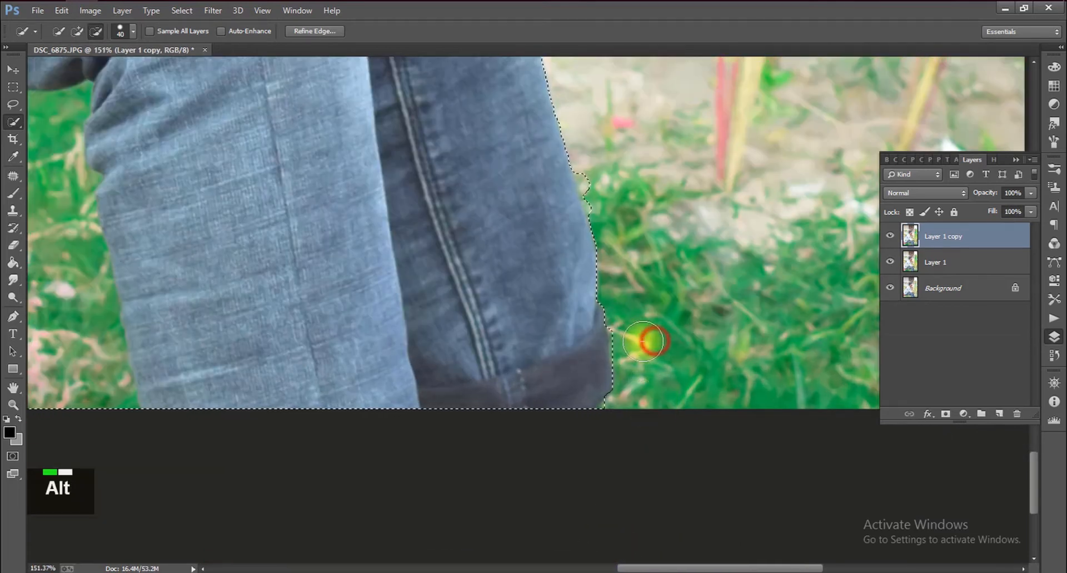
pyautogui.scroll(-2, 82, 250)
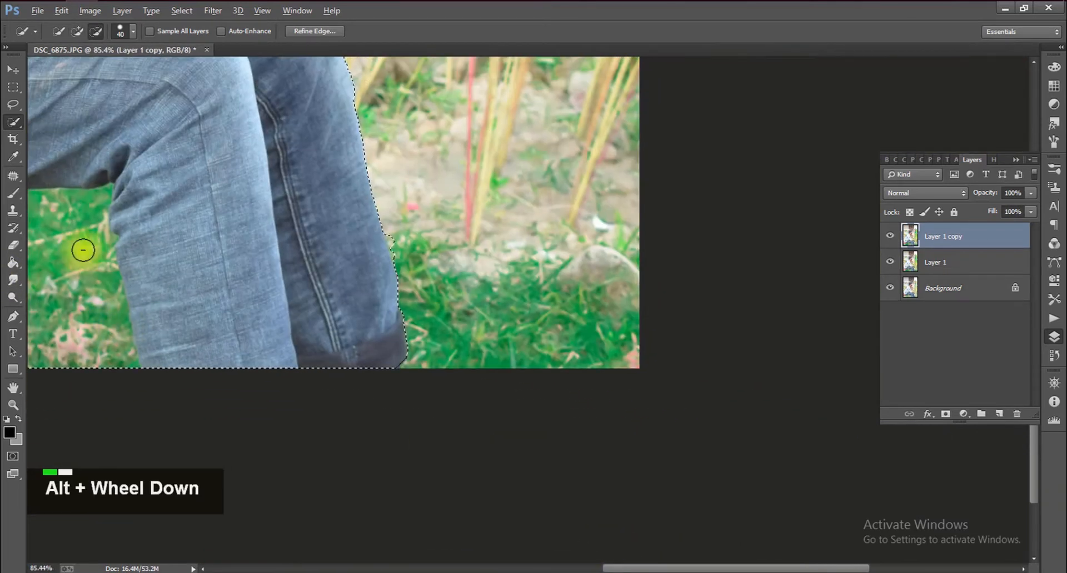
pyautogui.keyDown('alt'); pyautogui.click(86, 210); pyautogui.keyUp('alt')
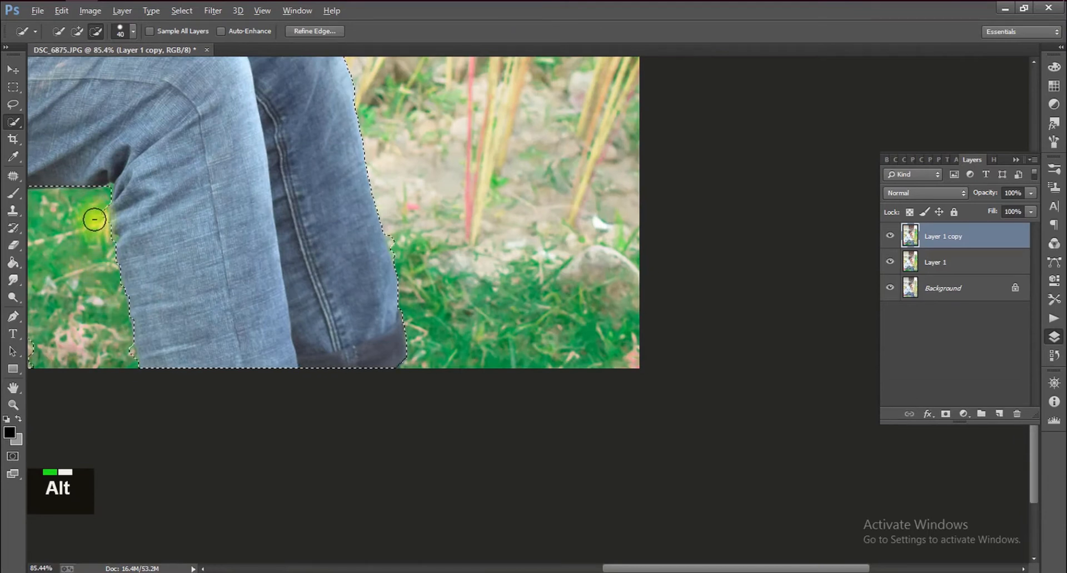
pyautogui.keyDown('alt'); pyautogui.click(102, 196); pyautogui.keyUp('alt')
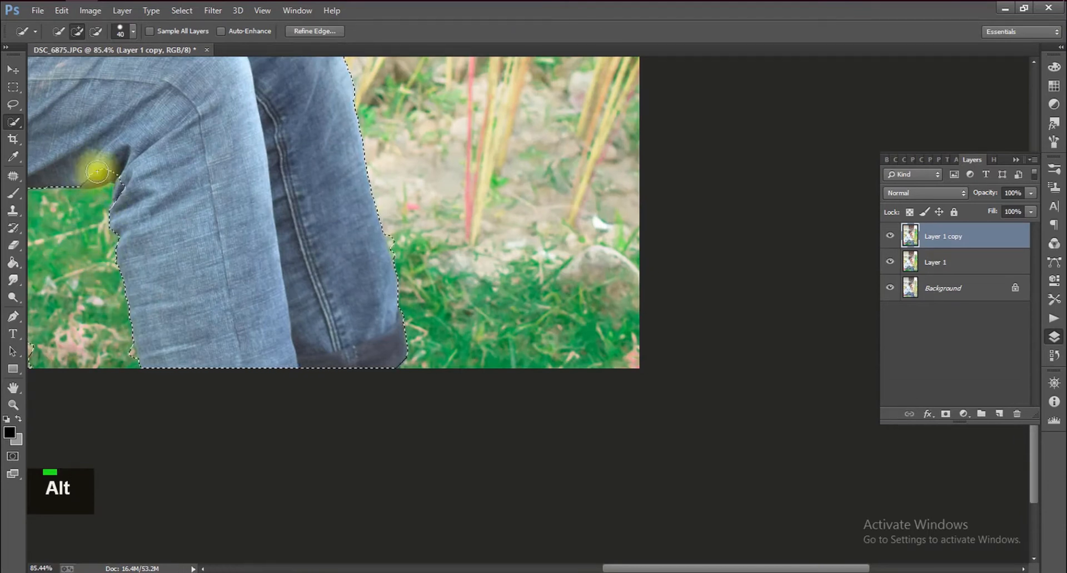
pyautogui.keyDown('alt'); pyautogui.click(98, 172); pyautogui.keyUp('alt')
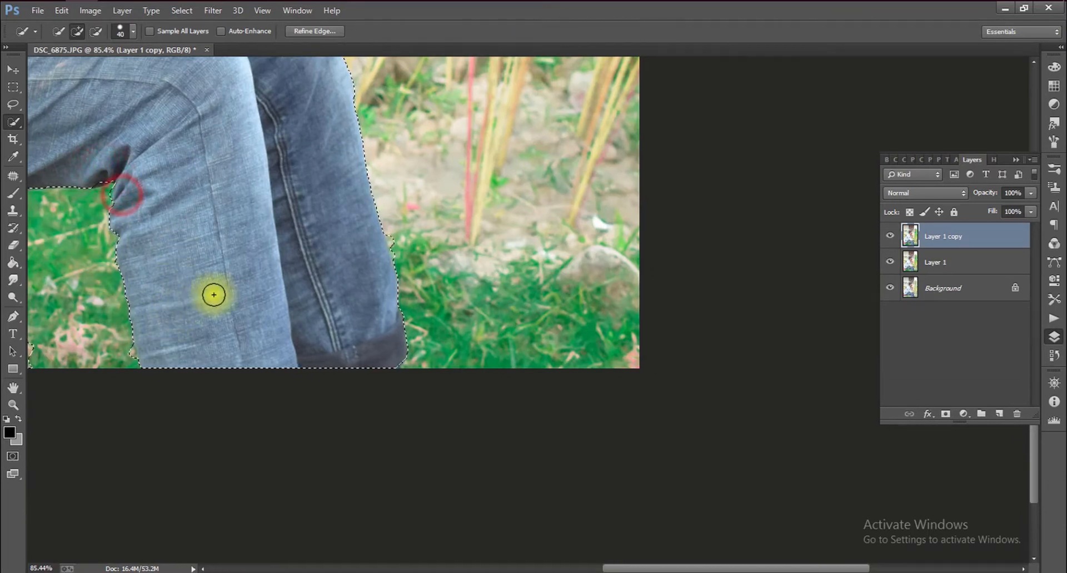
# Subtract the grass under the thigh and the red and green bench from the selection, keeping the underside of the jeans selected
pyautogui.scroll(-15, 213, 295)
pyautogui.scroll(5, 492, 500)
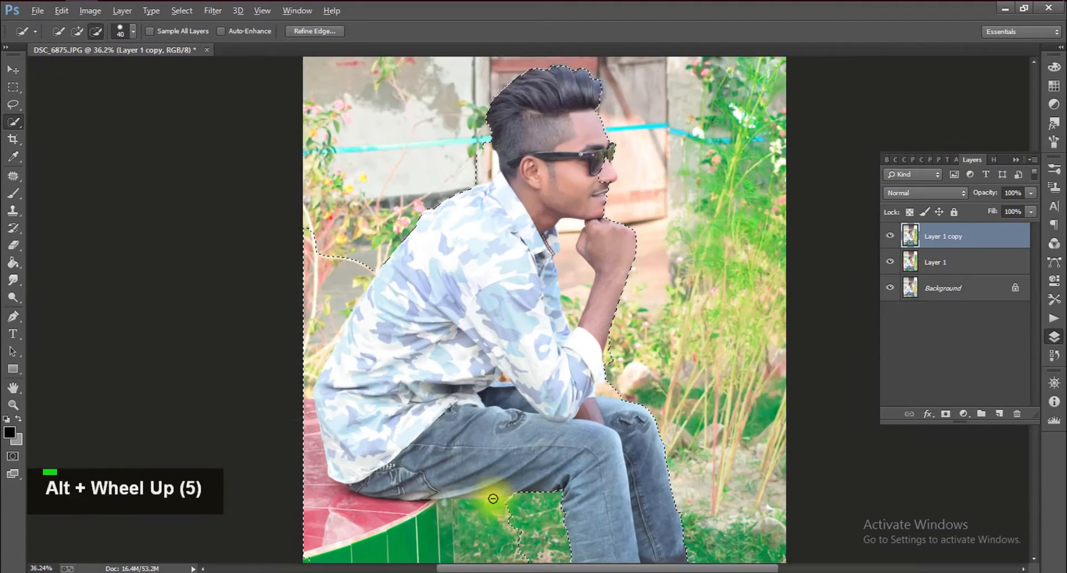
pyautogui.scroll(-5, 493, 498)
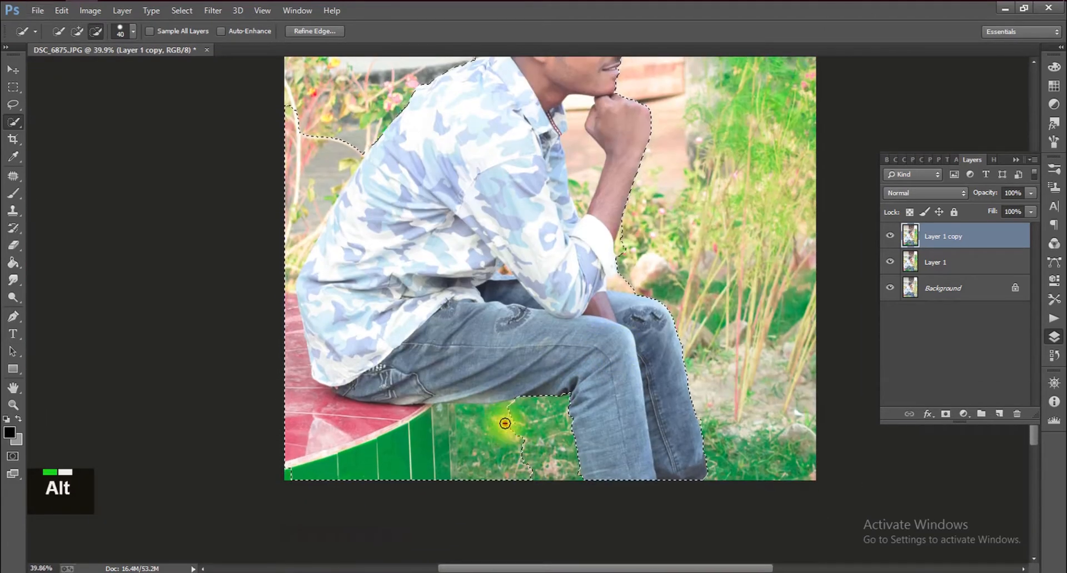
pyautogui.keyDown('alt'); pyautogui.click(448, 416); pyautogui.keyUp('alt')
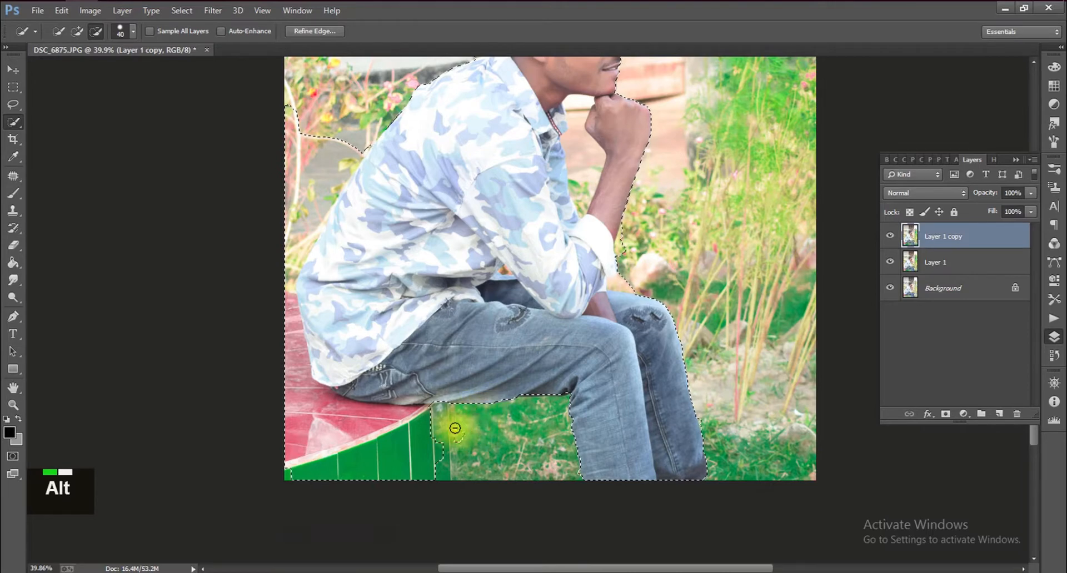
pyautogui.keyDown('alt'); pyautogui.click(437, 417); pyautogui.keyUp('alt')
pyautogui.keyDown('alt'); pyautogui.click(439, 404); pyautogui.keyUp('alt')
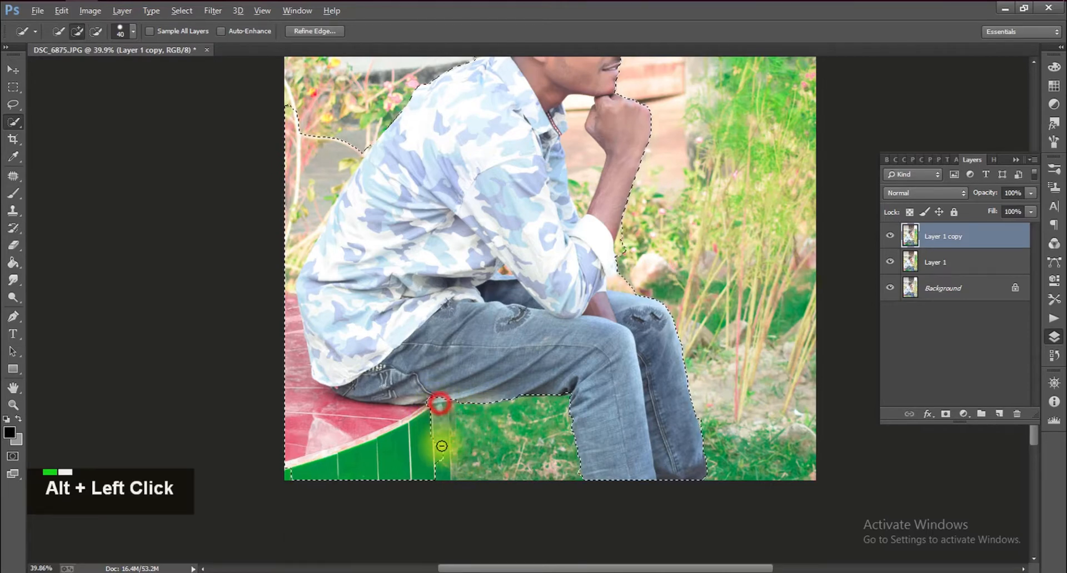
pyautogui.keyDown('alt'); pyautogui.click(441, 476); pyautogui.keyUp('alt')
pyautogui.moveTo(367, 476)
pyautogui.mouseDown()
pyautogui.moveTo(390, 453)
pyautogui.moveTo(334, 463)
pyautogui.moveTo(431, 462)
pyautogui.moveTo(410, 451)
pyautogui.mouseUp()
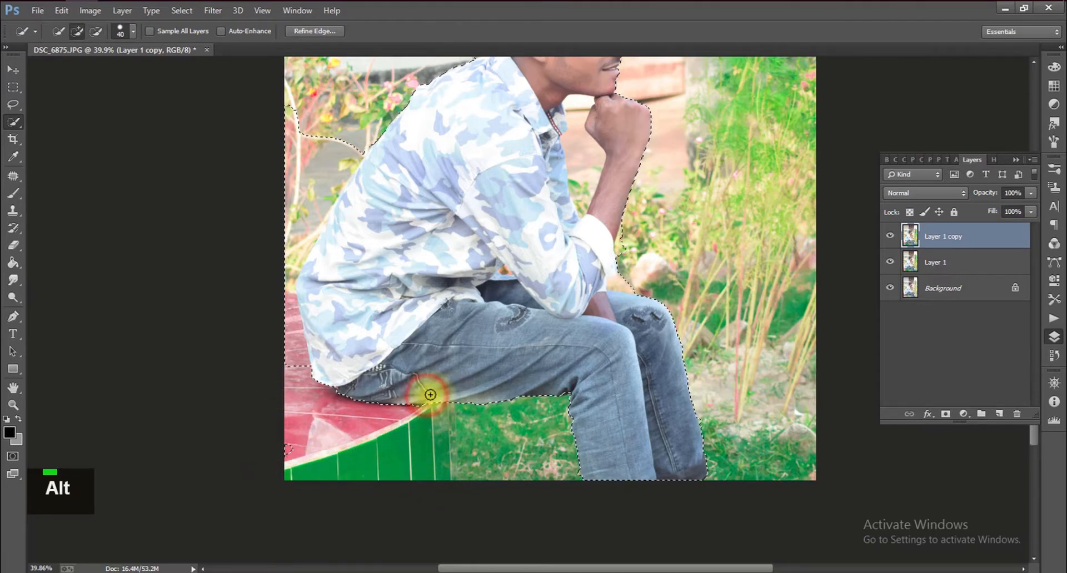
# Subtract the plants and wall behind the man's back from the selection and add the missing shirt edge at the shoulder
pyautogui.keyDown('alt'); pyautogui.click(316, 119); pyautogui.keyUp('alt')
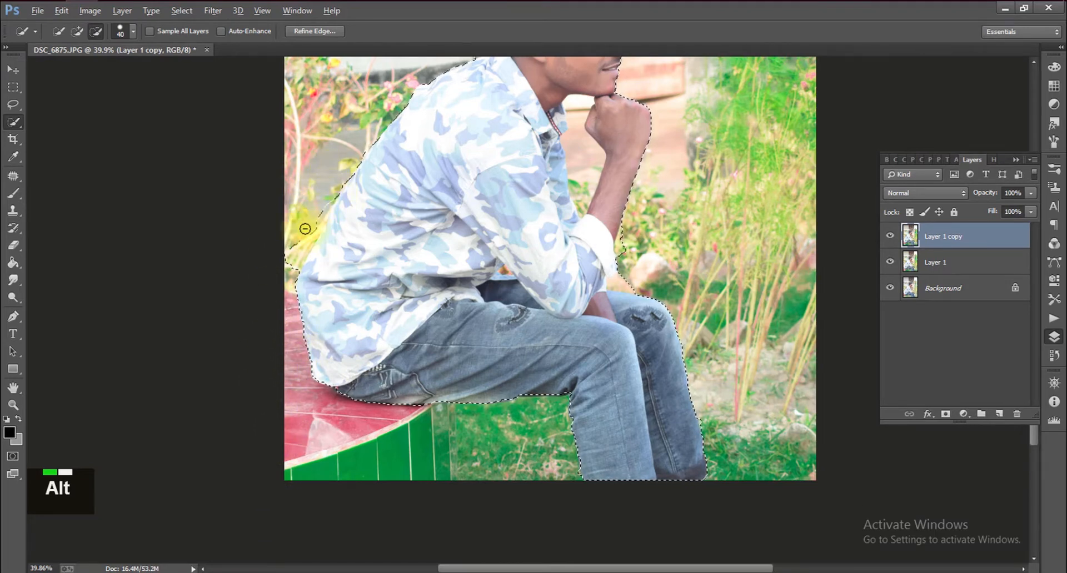
pyautogui.scroll(2, 417, 143)
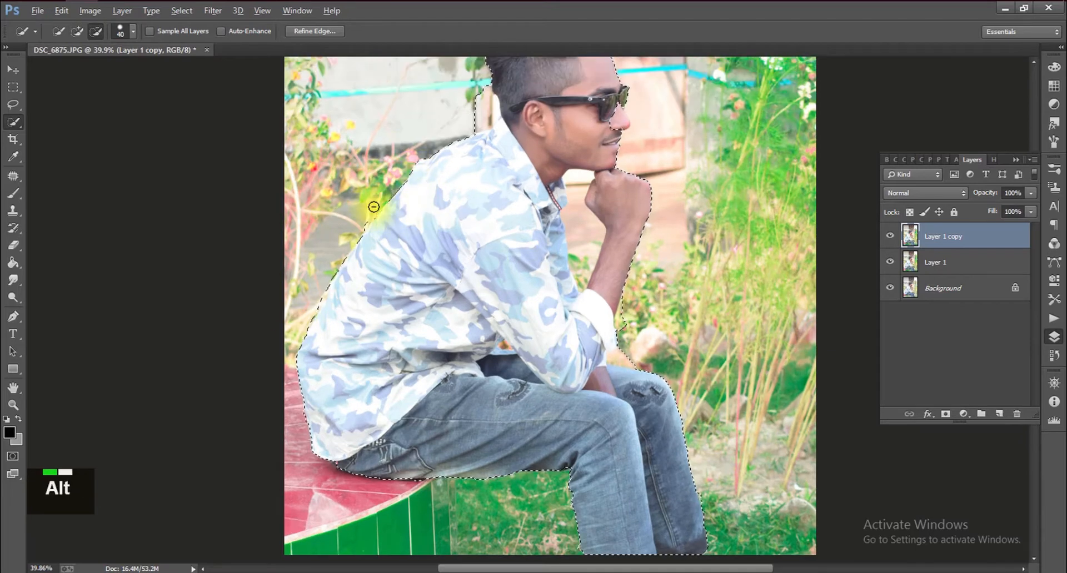
pyautogui.scroll(1, 436, 183)
pyautogui.keyDown('alt'); pyautogui.click(419, 230); pyautogui.keyUp('alt')
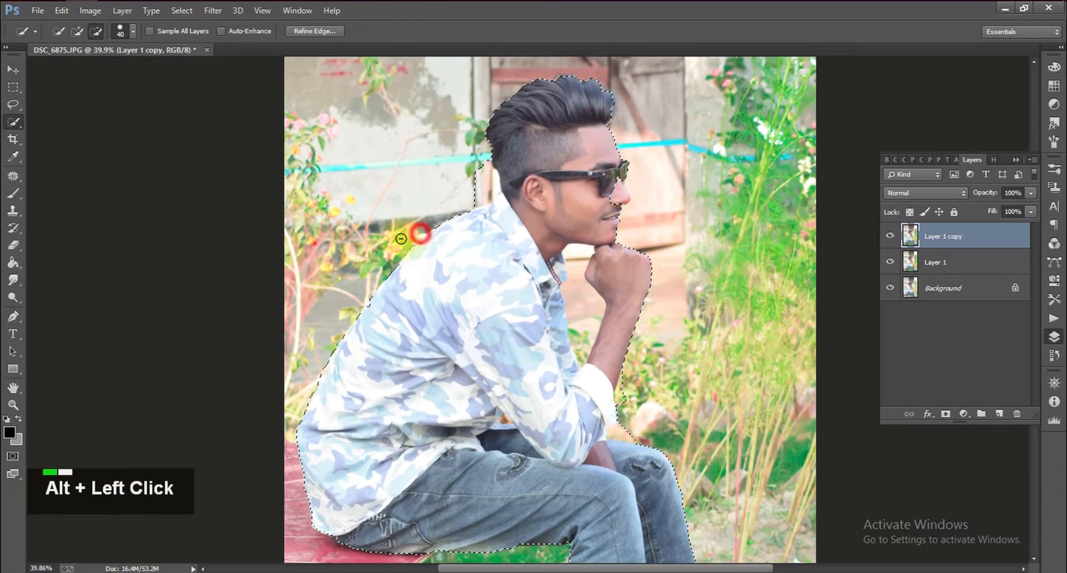
pyautogui.keyDown('alt'); pyautogui.scroll(7, 414, 230); pyautogui.keyUp('alt')
pyautogui.click(411, 229)
pyautogui.click(439, 213)
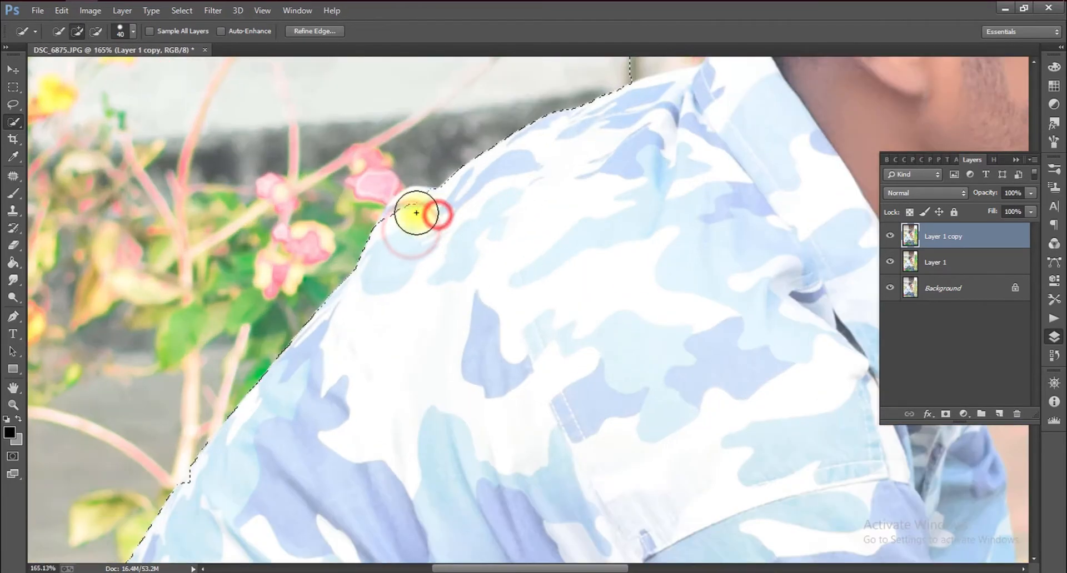
# Subtract the wall and leaves behind the man's neck from the selection and add the shirt collar tip back
pyautogui.keyDown('alt'); pyautogui.scroll(-5, 801, 126); pyautogui.keyUp('alt')
pyautogui.keyDown('alt'); pyautogui.scroll(-5, 806, 126); pyautogui.keyUp('alt')
pyautogui.scroll(3, 907, 76)
pyautogui.keyDown('alt'); pyautogui.scroll(12, 850, 182); pyautogui.keyUp('alt')
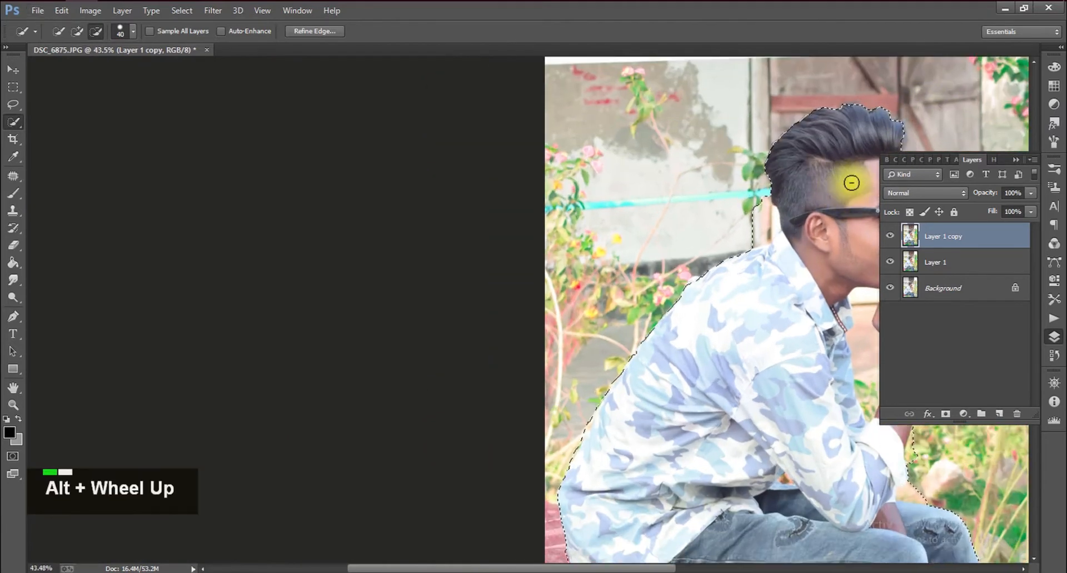
pyautogui.keyDown('alt'); pyautogui.click(557, 244); pyautogui.keyUp('alt')
pyautogui.moveTo(586, 318)
pyautogui.keyDown('alt'); pyautogui.mouseDown()
pyautogui.moveTo(612, 329)
pyautogui.moveTo(604, 340)
pyautogui.mouseUp(); pyautogui.keyUp('alt')
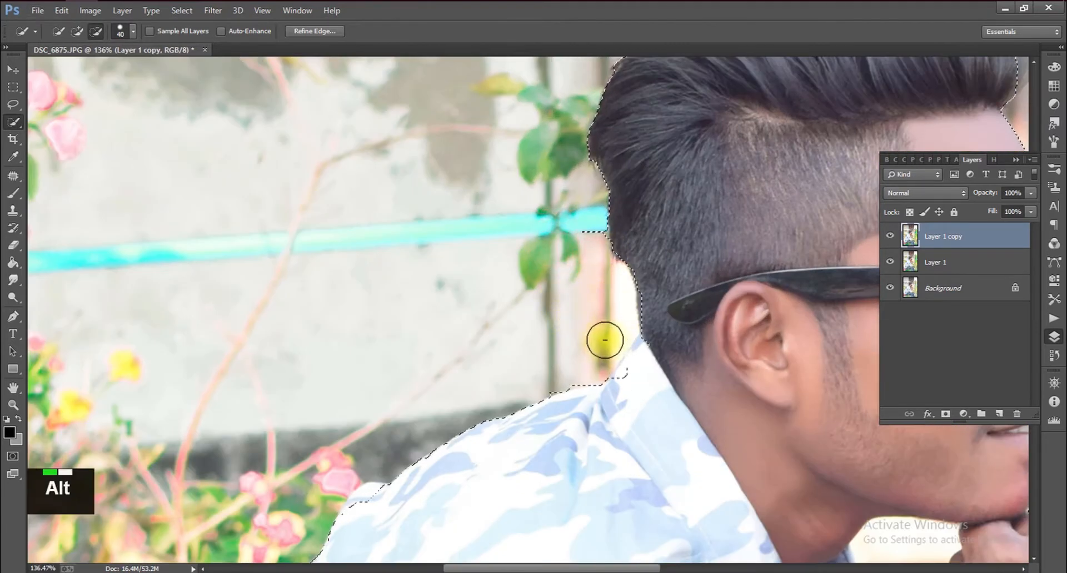
pyautogui.keyDown('alt'); pyautogui.moveTo(639, 375); pyautogui.dragTo(639, 357); pyautogui.keyUp('alt')
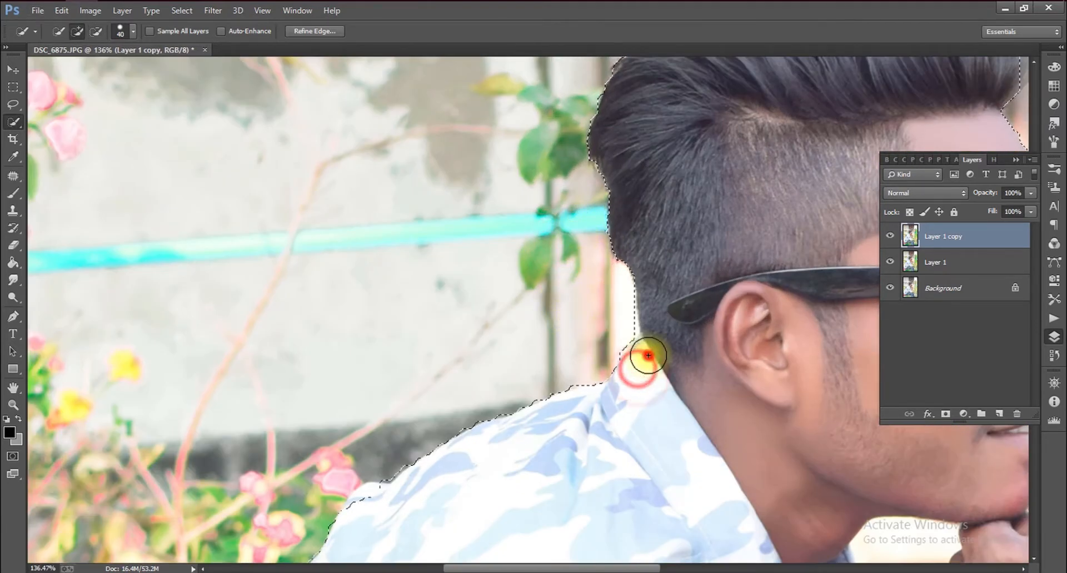
# Subtract the background gap between chin, fist, forearm and shirt from the selection, keeping the collar and shirt front selected
pyautogui.keyDown('alt'); pyautogui.scroll(6, 748, 473); pyautogui.keyUp('alt')
pyautogui.keyDown('alt'); pyautogui.scroll(6, 457, 400); pyautogui.keyUp('alt')
pyautogui.keyDown('alt'); pyautogui.click(457, 207); pyautogui.keyUp('alt')
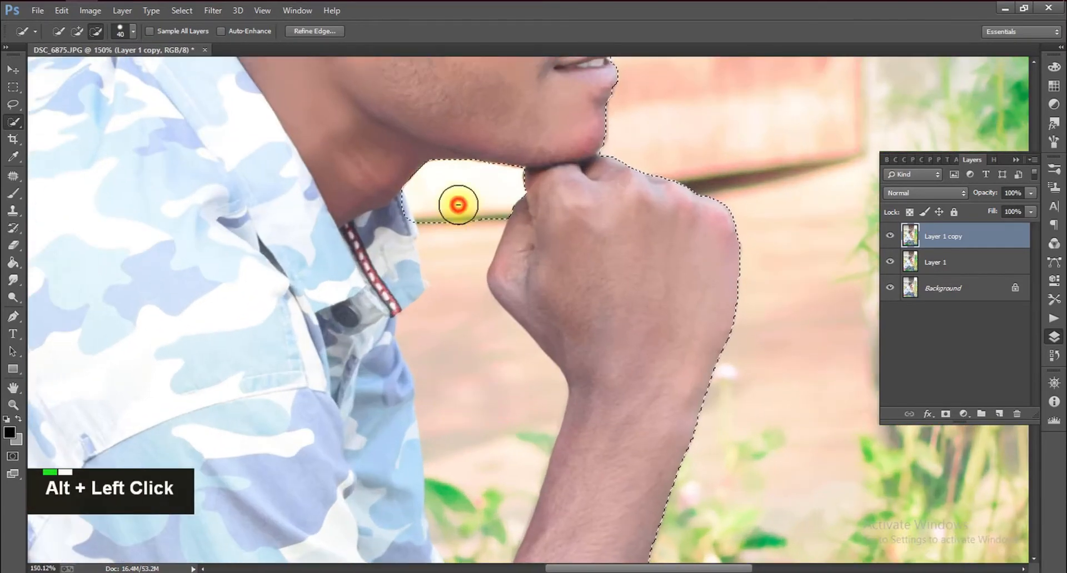
pyautogui.moveTo(391, 247)
pyautogui.mouseDown()
pyautogui.moveTo(400, 231)
pyautogui.moveTo(387, 209)
pyautogui.mouseUp()
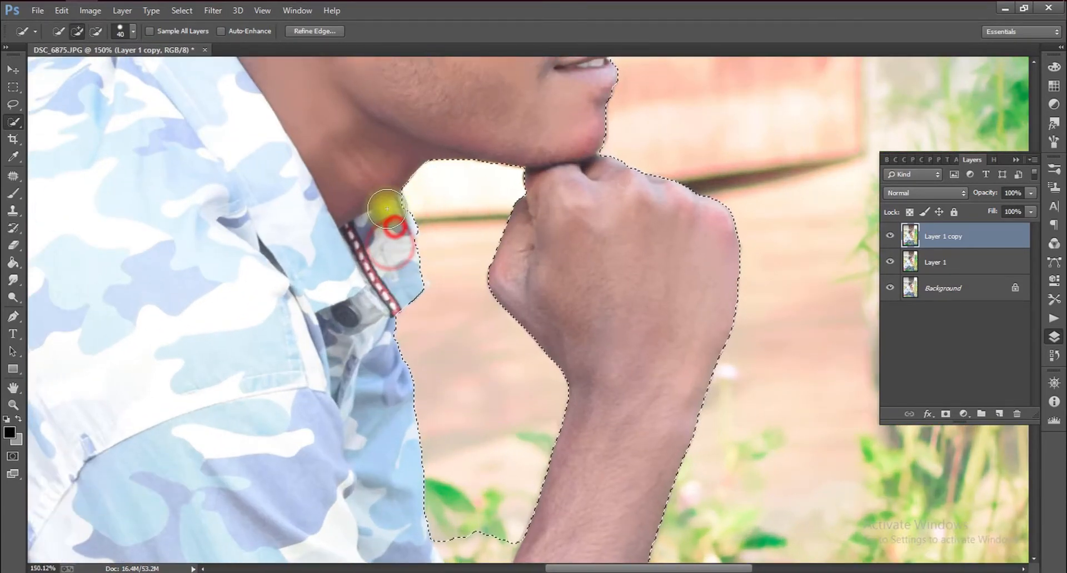
pyautogui.scroll(-3, 407, 253)
pyautogui.scroll(-3, 447, 264)
pyautogui.keyDown('alt'); pyautogui.click(466, 401); pyautogui.keyUp('alt')
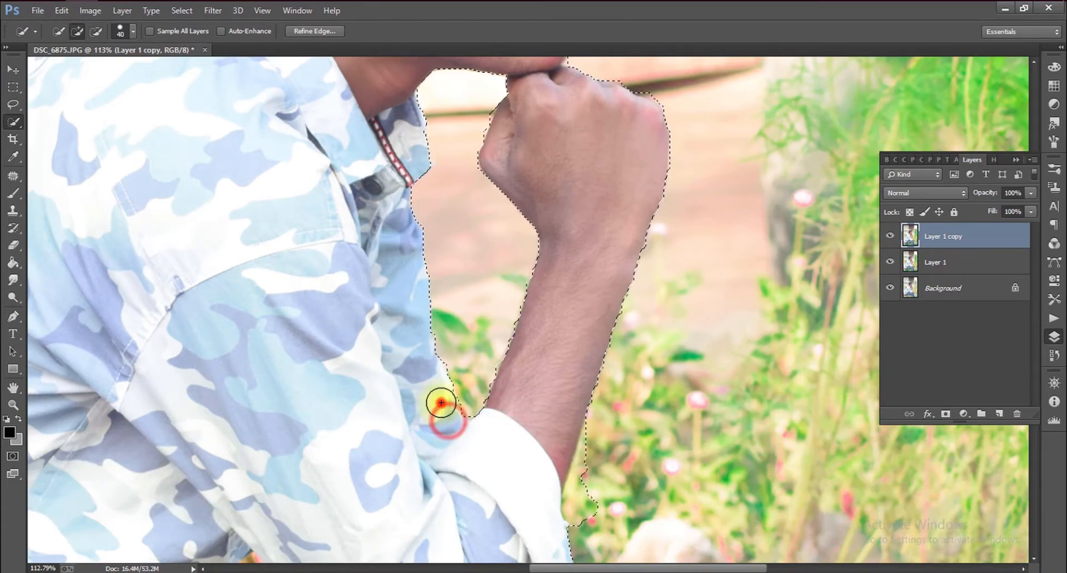
pyautogui.scroll(-5, 440, 401)
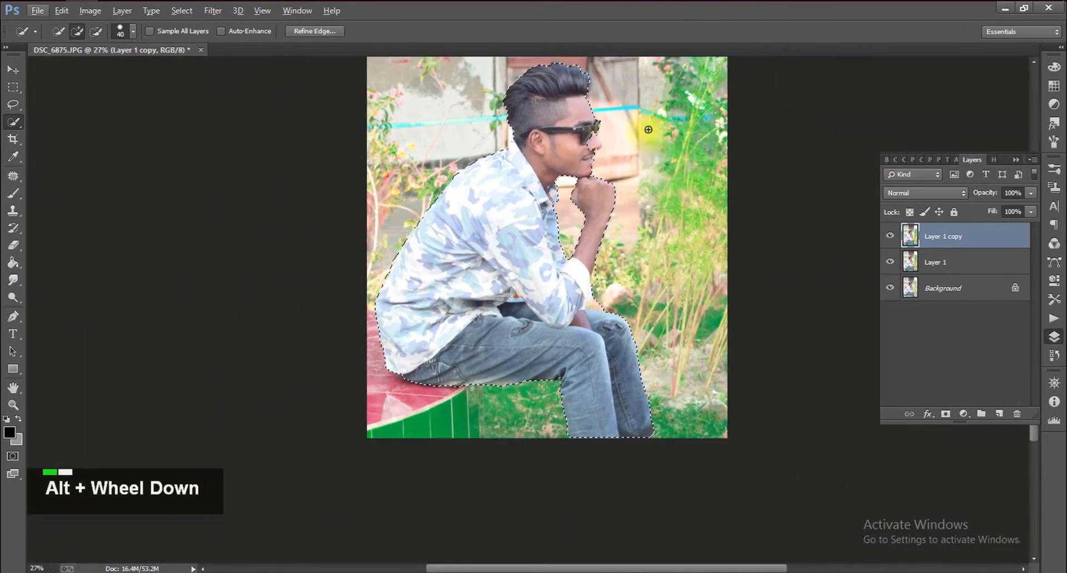
# Reduce the Quick Selection brush to 2 and subtract the small background notch between the man's lips from the selection
pyautogui.scroll(2, 698, 257)
pyautogui.scroll(3, 698, 258)
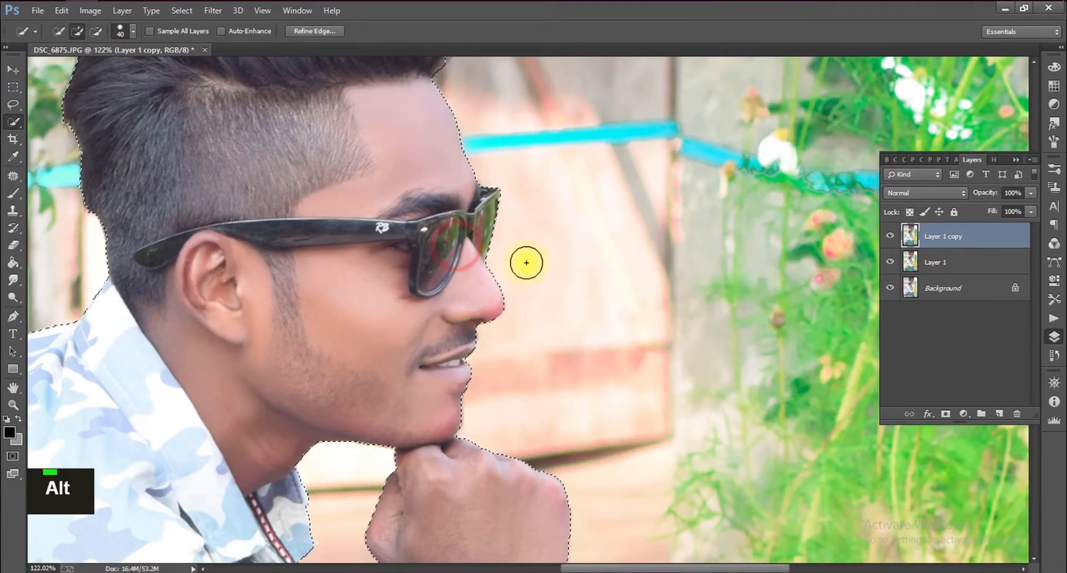
pyautogui.scroll(2, 500, 333)
pyautogui.press('[')
pyautogui.press('[')
pyautogui.press('[')
pyautogui.press('[')
pyautogui.press('[')
pyautogui.press('[')
pyautogui.press('[')
pyautogui.press('[')
pyautogui.press('[')
pyautogui.press('[')
pyautogui.press('[')
pyautogui.press('[')
pyautogui.press('[')
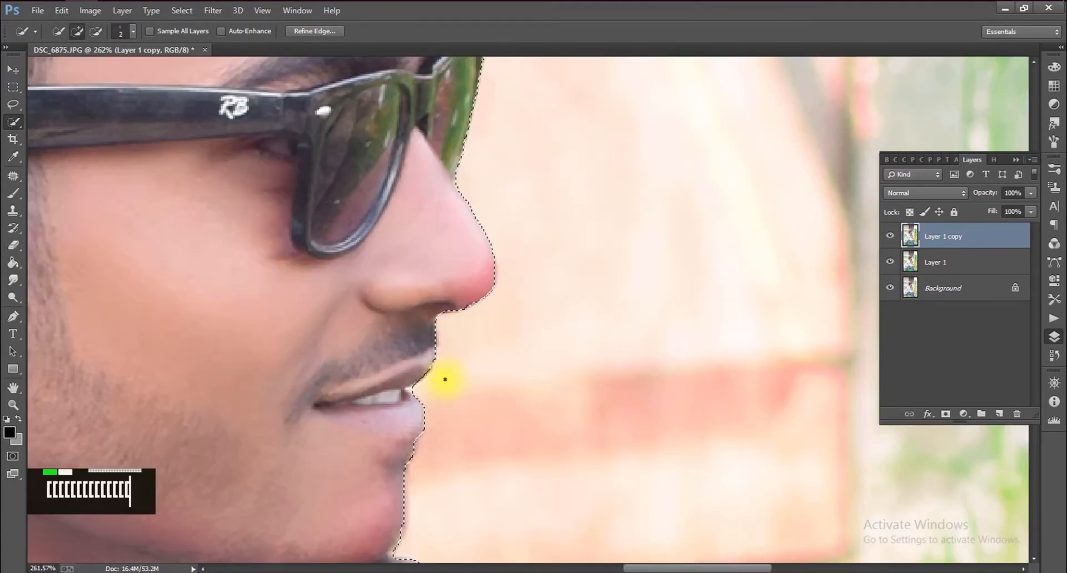
pyautogui.keyDown('alt'); pyautogui.click(418, 388); pyautogui.keyUp('alt')
pyautogui.scroll(-2, 407, 389)
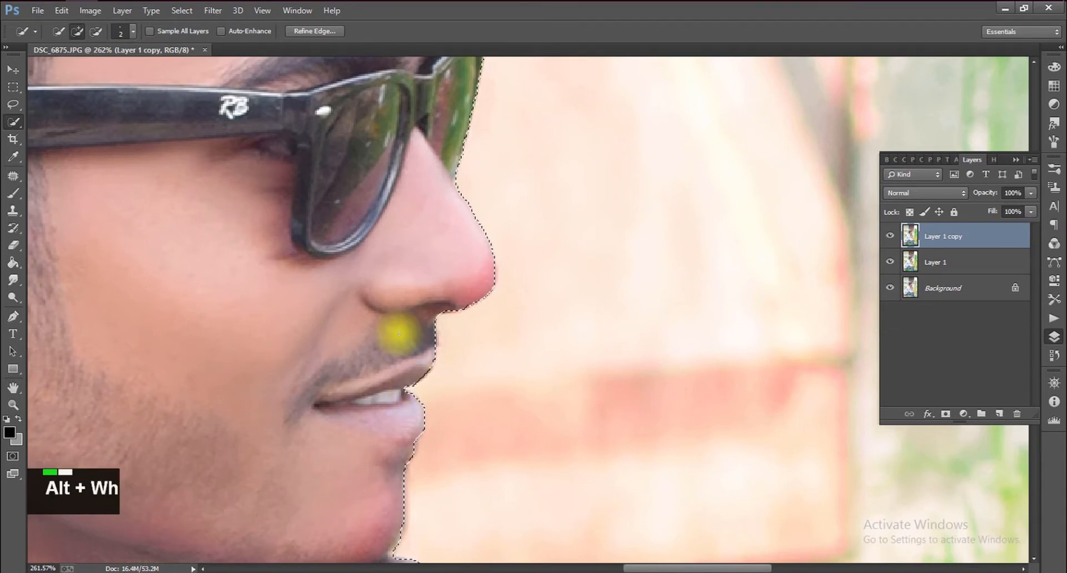
# Open Refine Edge and brush along the hair outline from forehead to nape, reducing the refine brush to 25
pyautogui.scroll(3, 431, 138)
pyautogui.scroll(1, 28, 179)
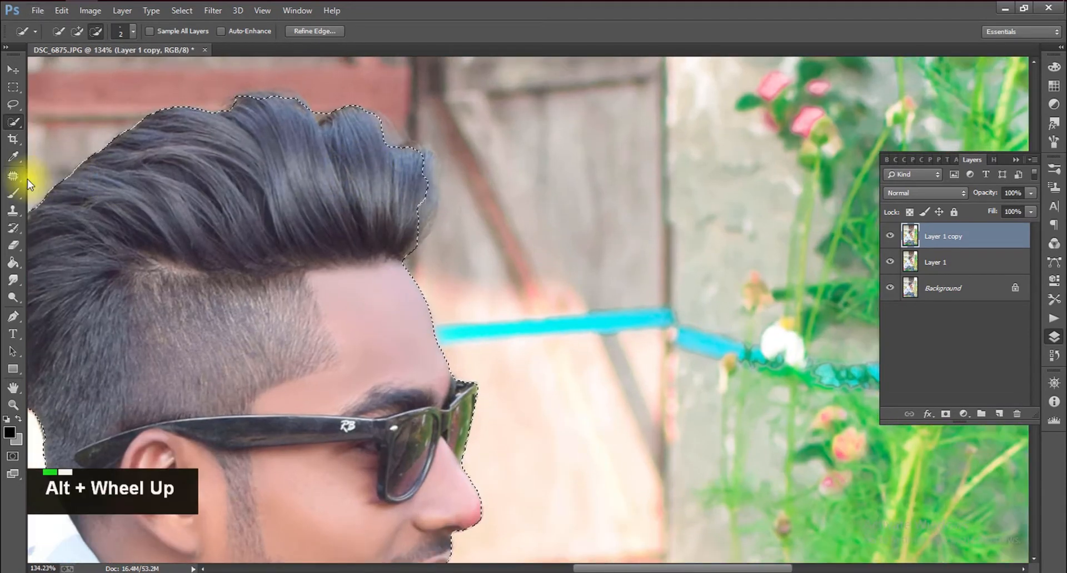
pyautogui.scroll(-4, 100, 183)
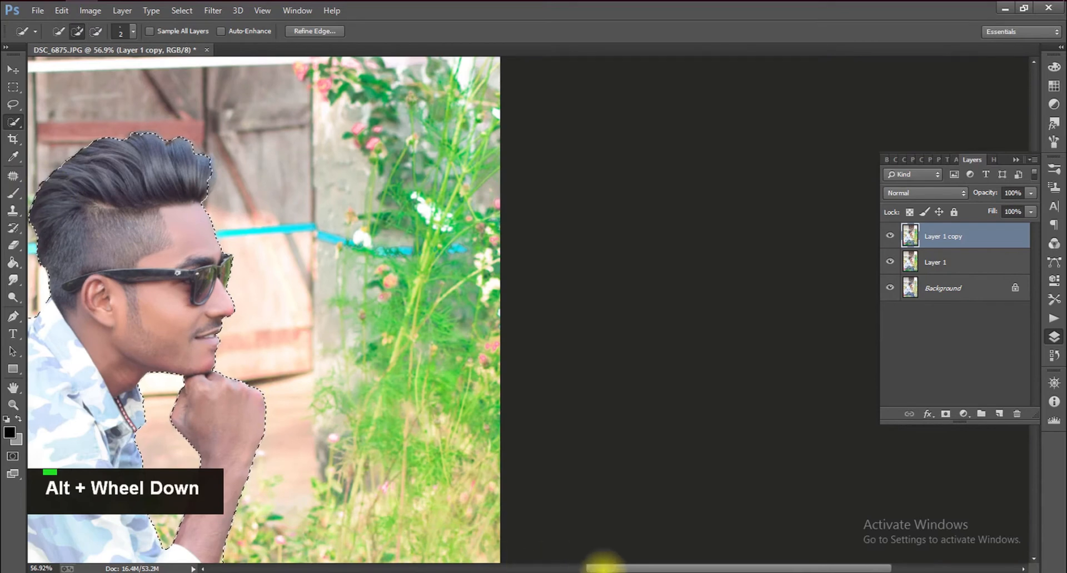
pyautogui.moveTo(614, 567); pyautogui.dragTo(533, 566)
pyautogui.scroll(2, 354, 129)
pyautogui.scroll(8, 354, 128)
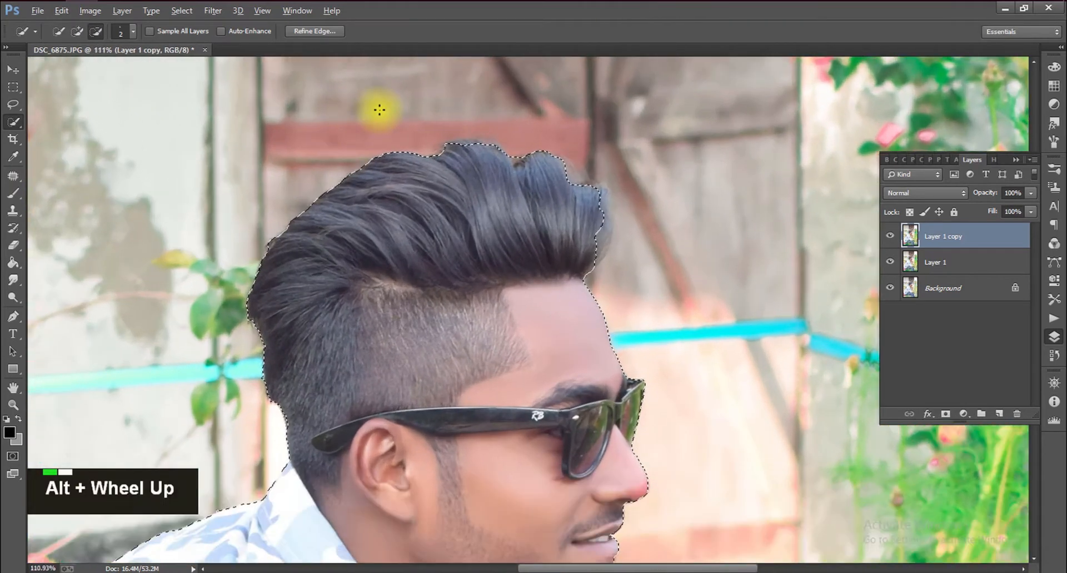
pyautogui.click(301, 31)
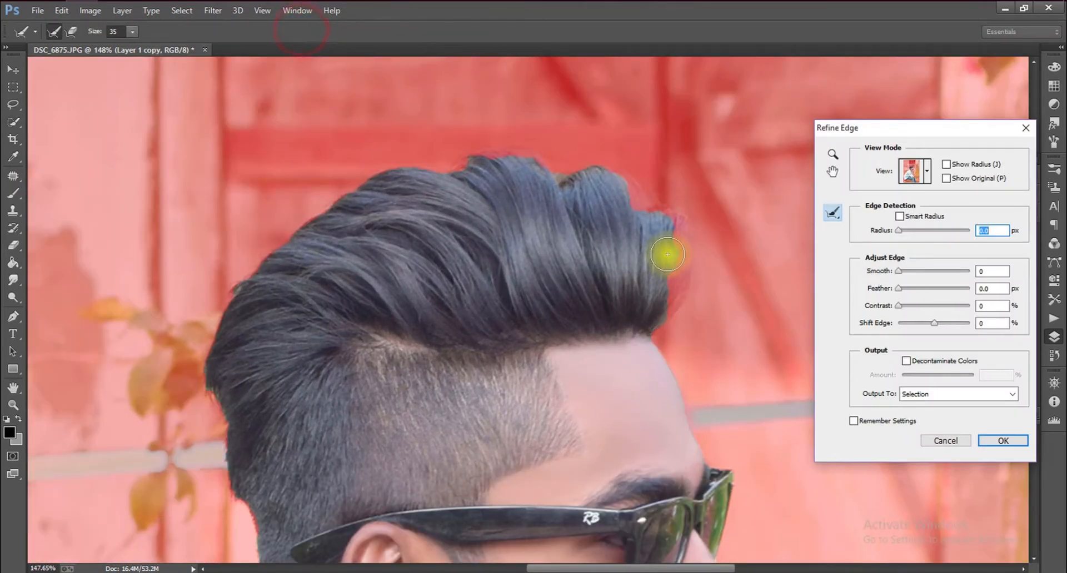
pyautogui.moveTo(664, 245)
pyautogui.mouseDown()
pyautogui.moveTo(676, 221)
pyautogui.moveTo(682, 274)
pyautogui.moveTo(653, 333)
pyautogui.moveTo(668, 323)
pyautogui.moveTo(687, 270)
pyautogui.moveTo(682, 236)
pyautogui.moveTo(621, 189)
pyautogui.moveTo(675, 213)
pyautogui.moveTo(629, 186)
pyautogui.moveTo(589, 172)
pyautogui.moveTo(554, 182)
pyautogui.moveTo(529, 149)
pyautogui.moveTo(358, 182)
pyautogui.moveTo(282, 239)
pyautogui.moveTo(218, 334)
pyautogui.moveTo(224, 480)
pyautogui.moveTo(250, 506)
pyautogui.mouseUp()
pyautogui.press('[')
pyautogui.scroll(-1, 273, 432)
pyautogui.press('[')
pyautogui.press('[')
pyautogui.press('[')
pyautogui.press('[')
pyautogui.press('[')
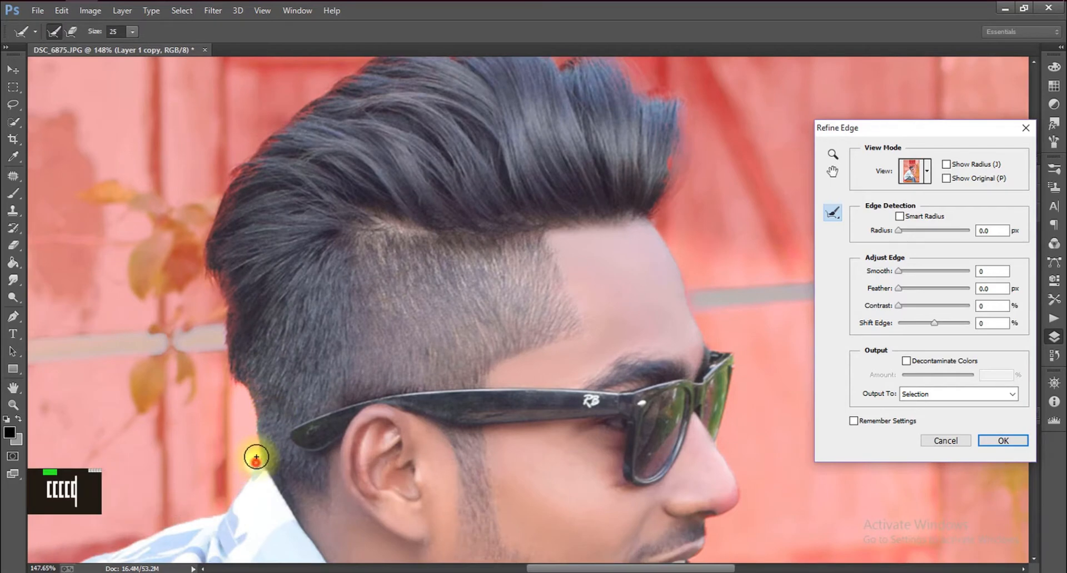
pyautogui.scroll(5, 715, 183)
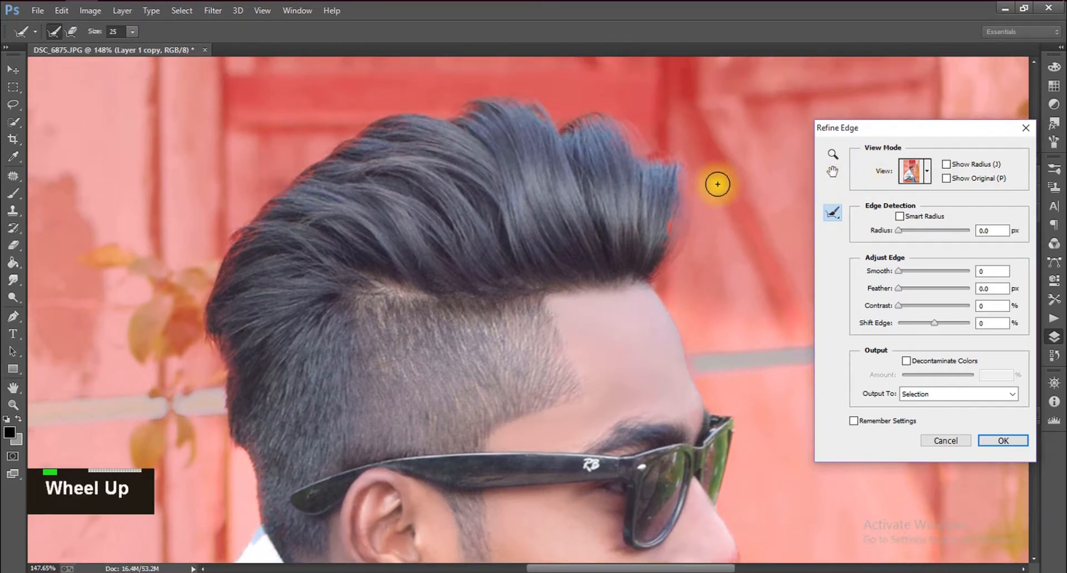
# Preview the cutout On Black, refine the hair edge at the back and above the forehead, and apply the result as a selection
pyautogui.click(927, 172)
pyautogui.click(901, 258)
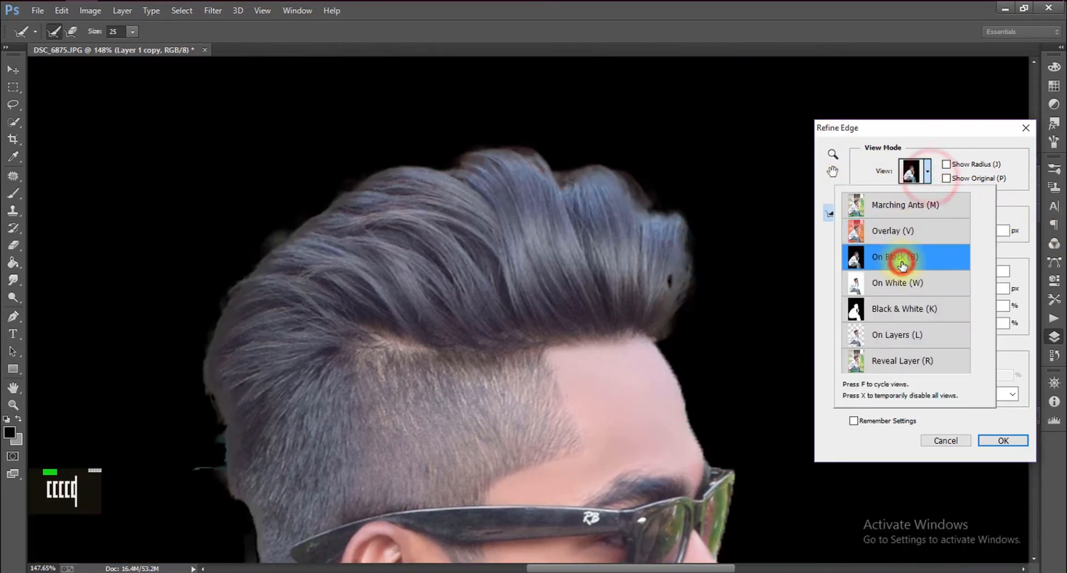
pyautogui.click(281, 221)
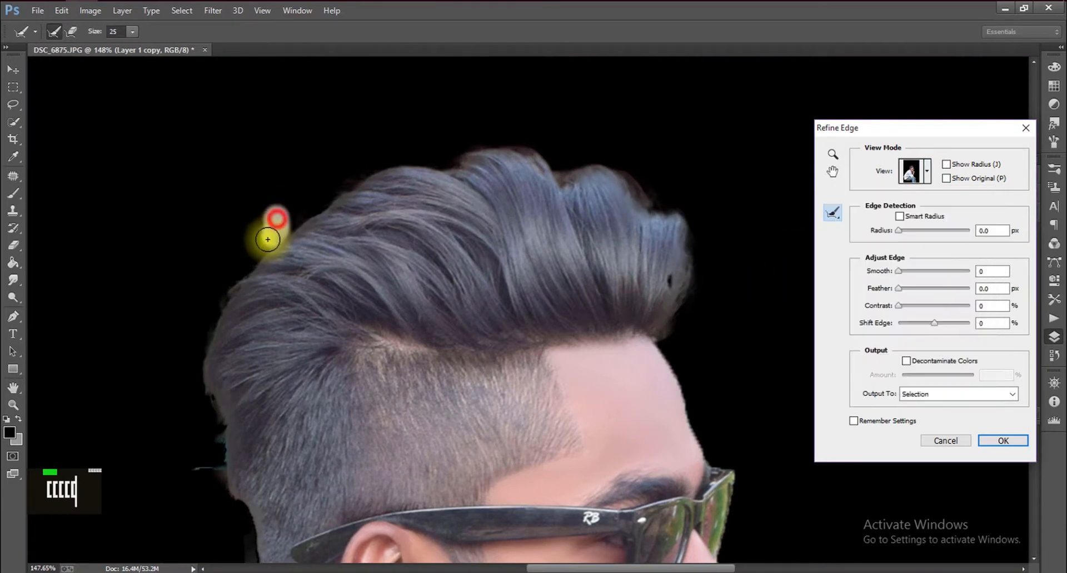
pyautogui.click(679, 309)
pyautogui.moveTo(675, 323)
pyautogui.mouseDown()
pyautogui.moveTo(683, 222)
pyautogui.moveTo(631, 173)
pyautogui.moveTo(624, 188)
pyautogui.mouseUp()
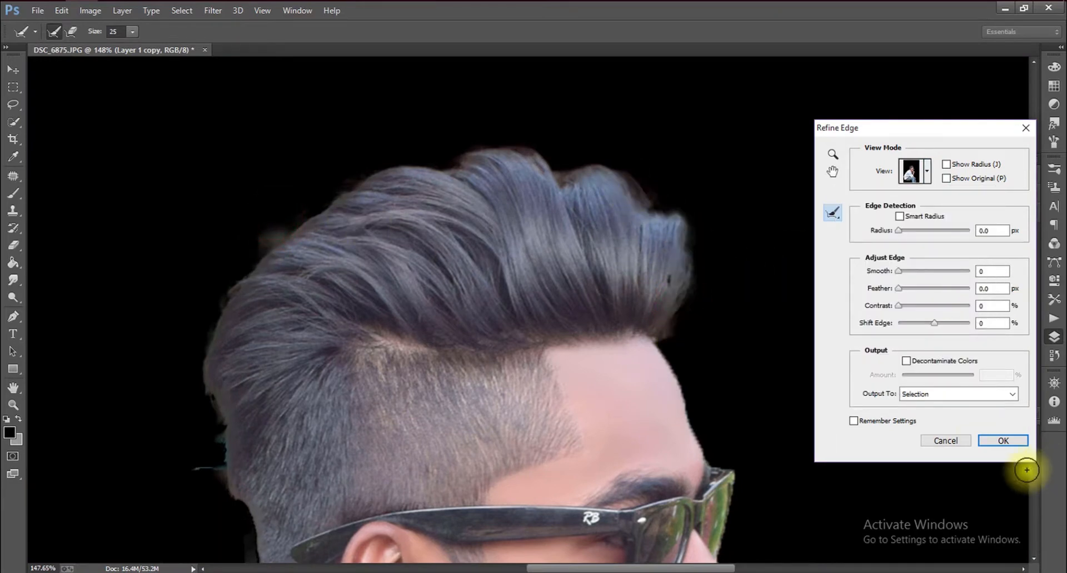
pyautogui.click(1003, 441)
pyautogui.scroll(-1, 744, 371)
pyautogui.scroll(-6, 744, 371)
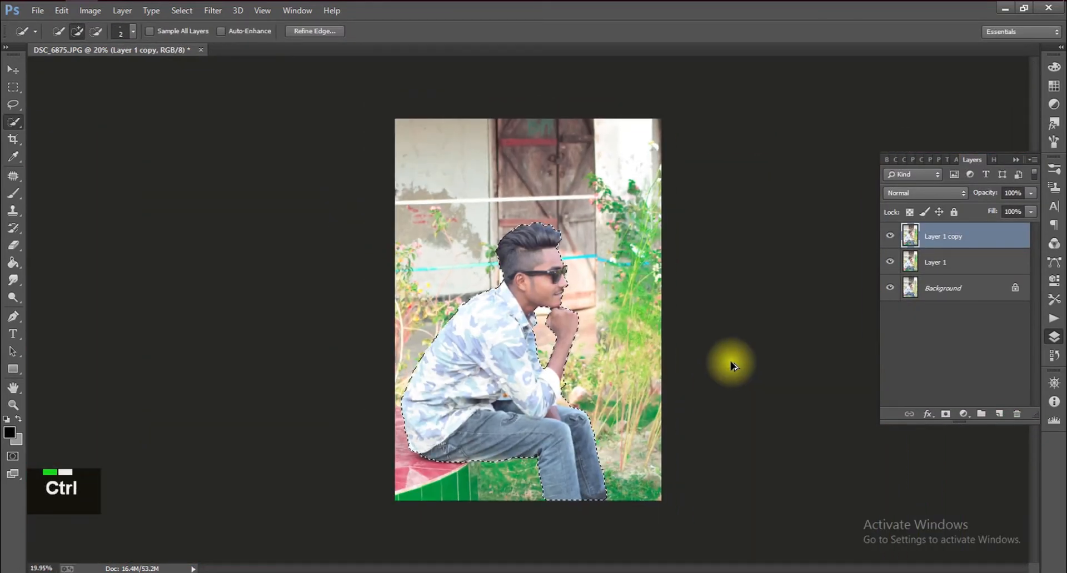
# Invert the selection to the background and set up a Tilt-Shift blur on it, moving its centre down to the man's legs and tilting it
pyautogui.hotkey('ctrl', 'shift', 'i')
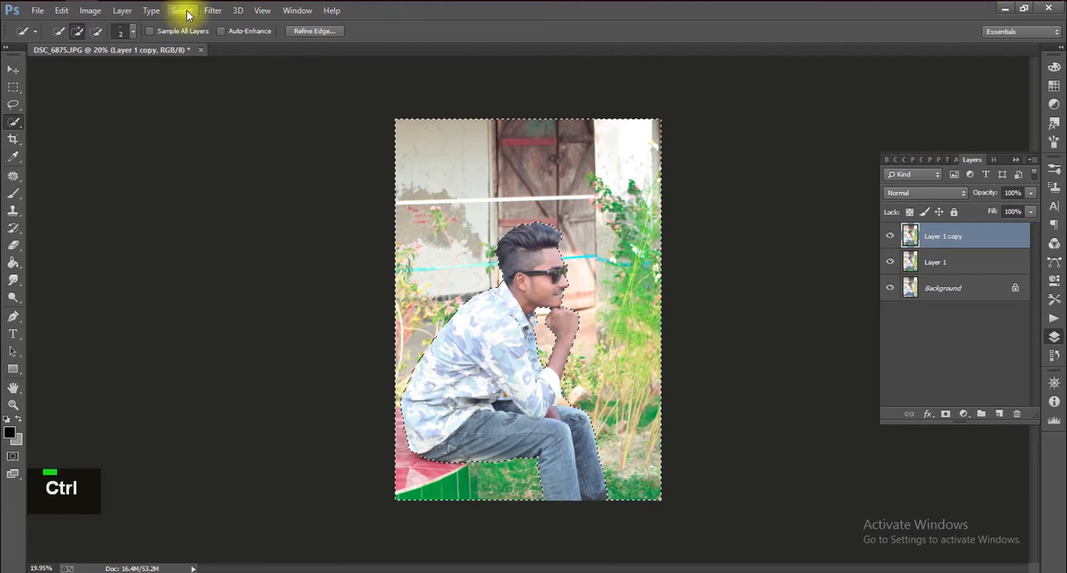
pyautogui.click(212, 11)
pyautogui.moveTo(311, 170)
pyautogui.click(457, 195)
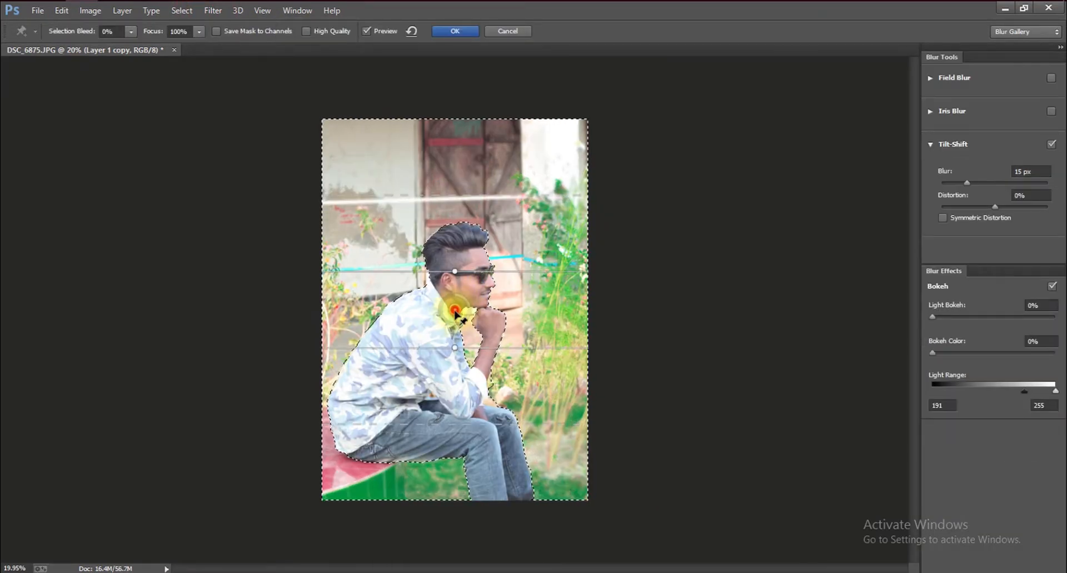
pyautogui.moveTo(454, 309); pyautogui.dragTo(450, 413)
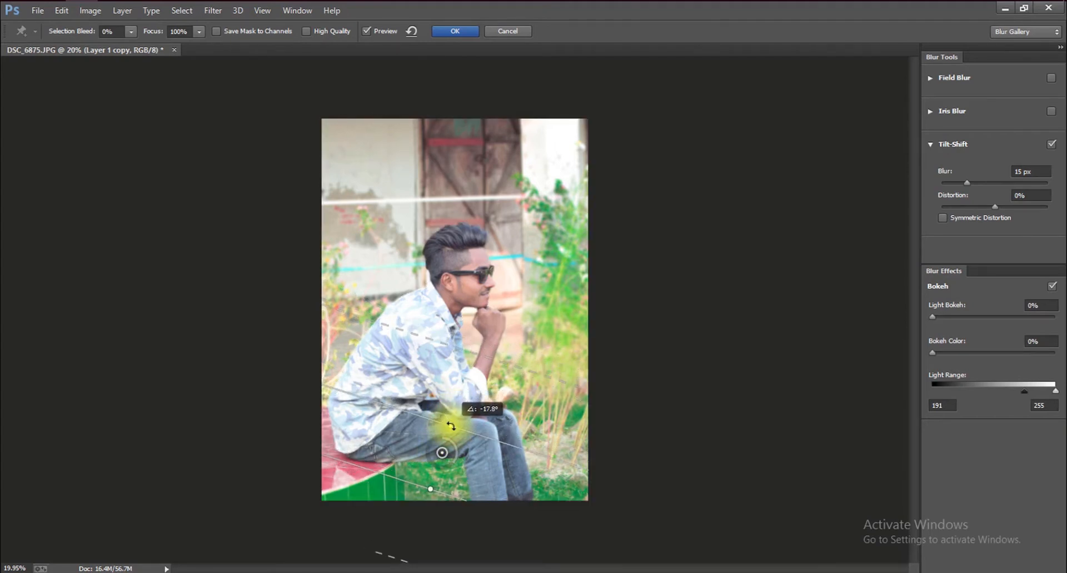
pyautogui.moveTo(451, 426); pyautogui.dragTo(451, 430)
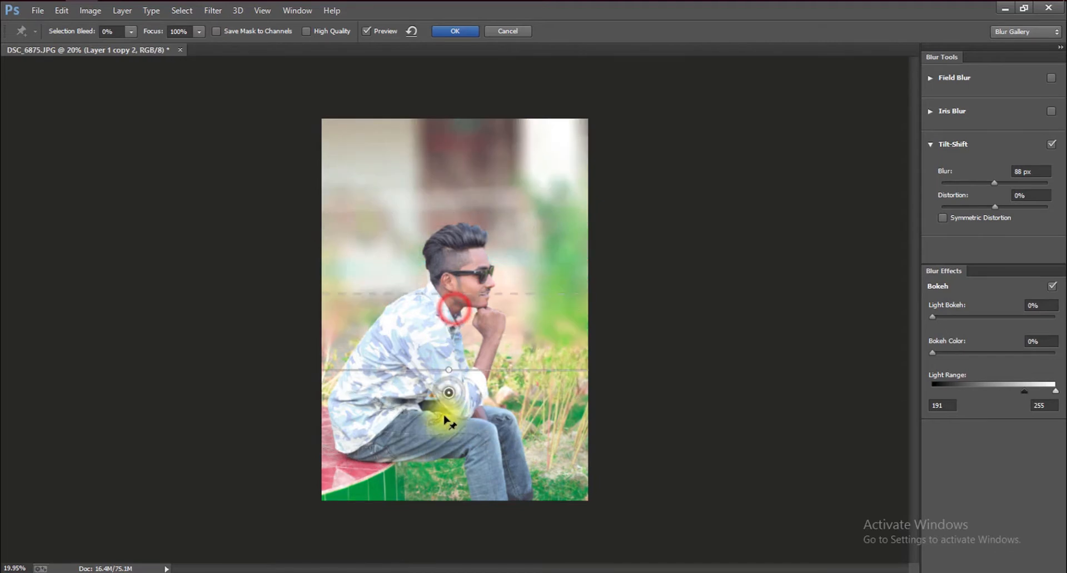
# Apply an 88 px Tilt-Shift blur to the background on Layer 1 copy 2, centring it on the grass, tilting it and adjusting its transition lines
pyautogui.moveTo(440, 409); pyautogui.dragTo(437, 449)
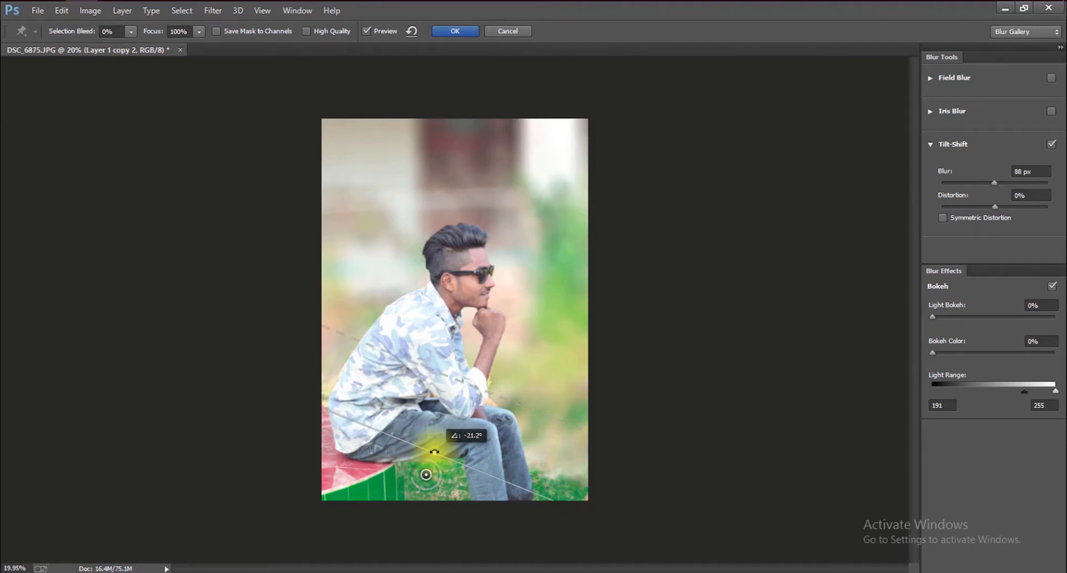
pyautogui.moveTo(434, 452); pyautogui.dragTo(431, 450)
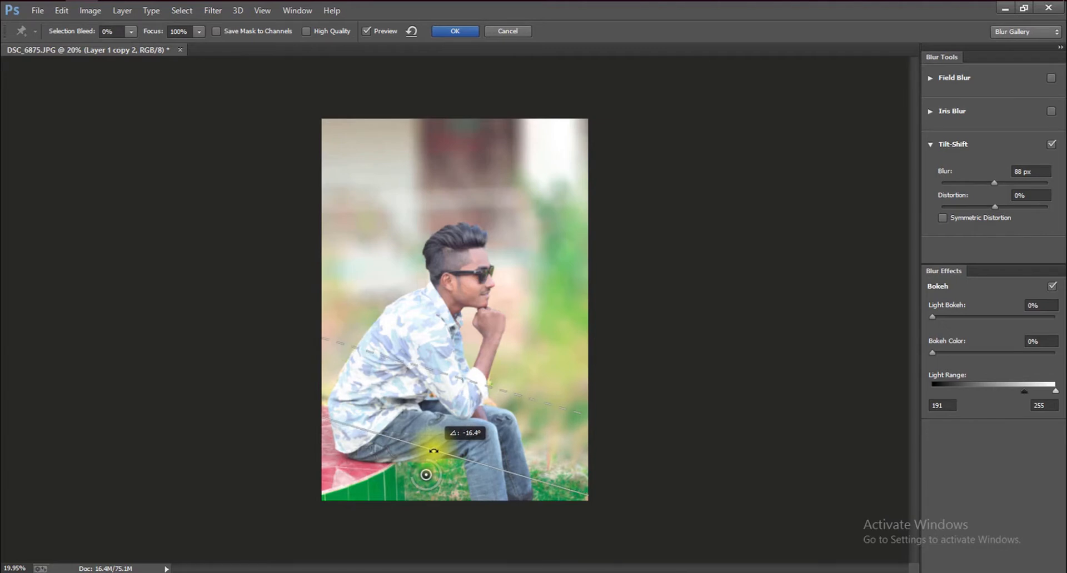
pyautogui.moveTo(434, 451); pyautogui.dragTo(409, 438)
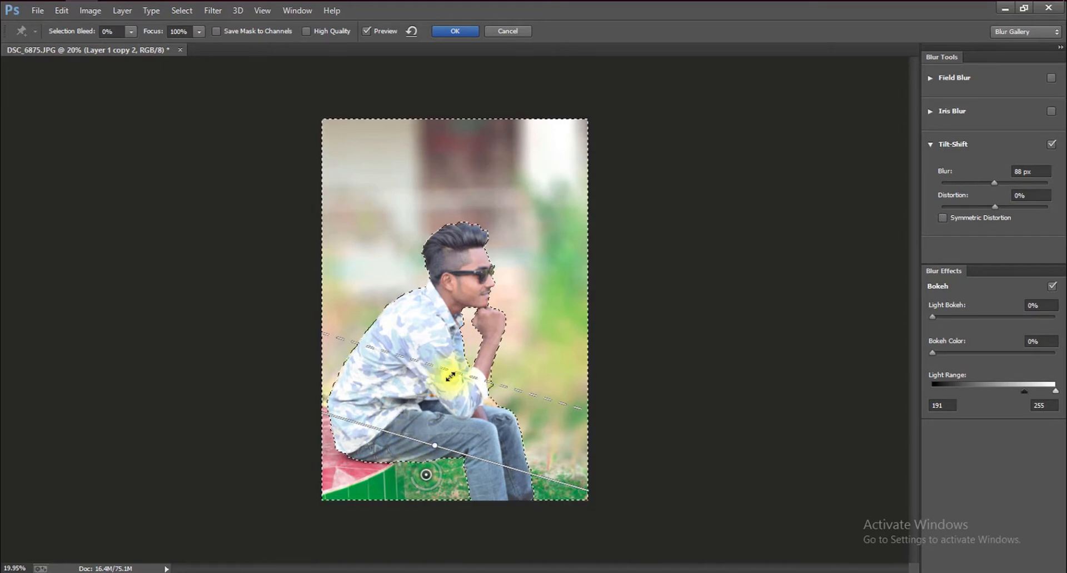
pyautogui.moveTo(463, 364); pyautogui.dragTo(460, 380)
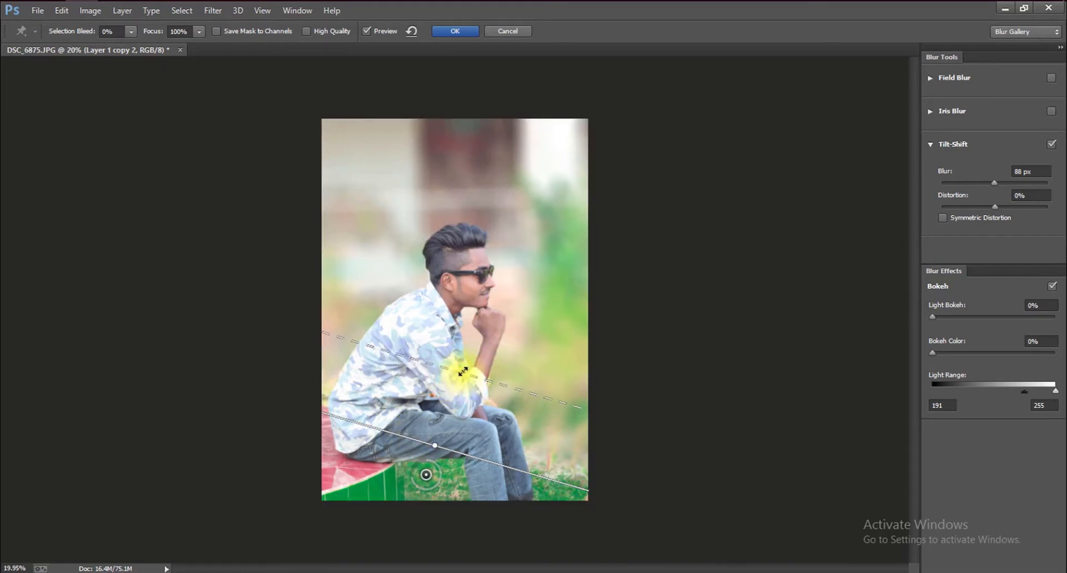
pyautogui.moveTo(468, 365); pyautogui.dragTo(469, 362)
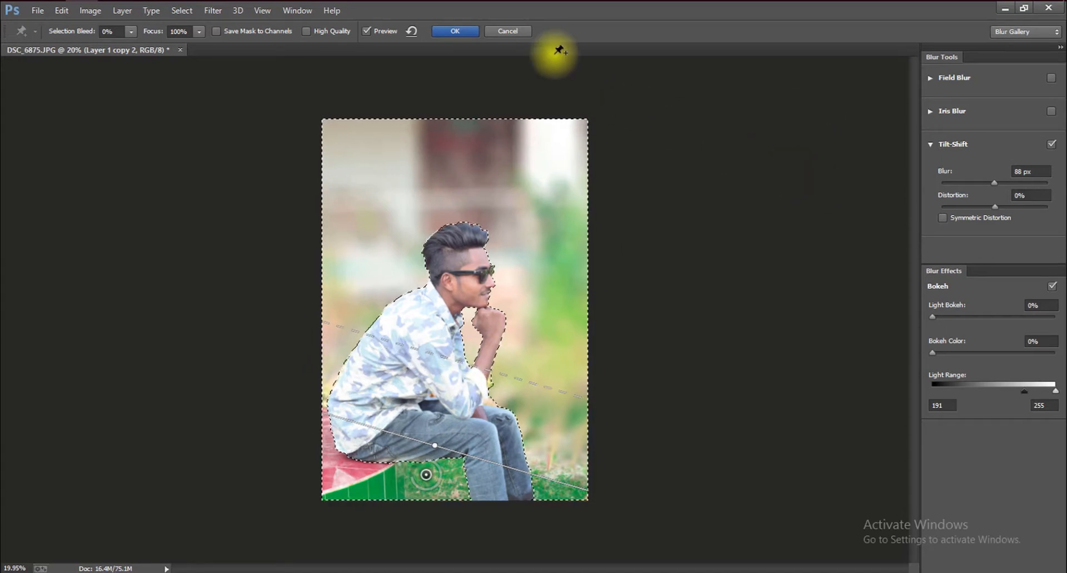
pyautogui.click(465, 28)
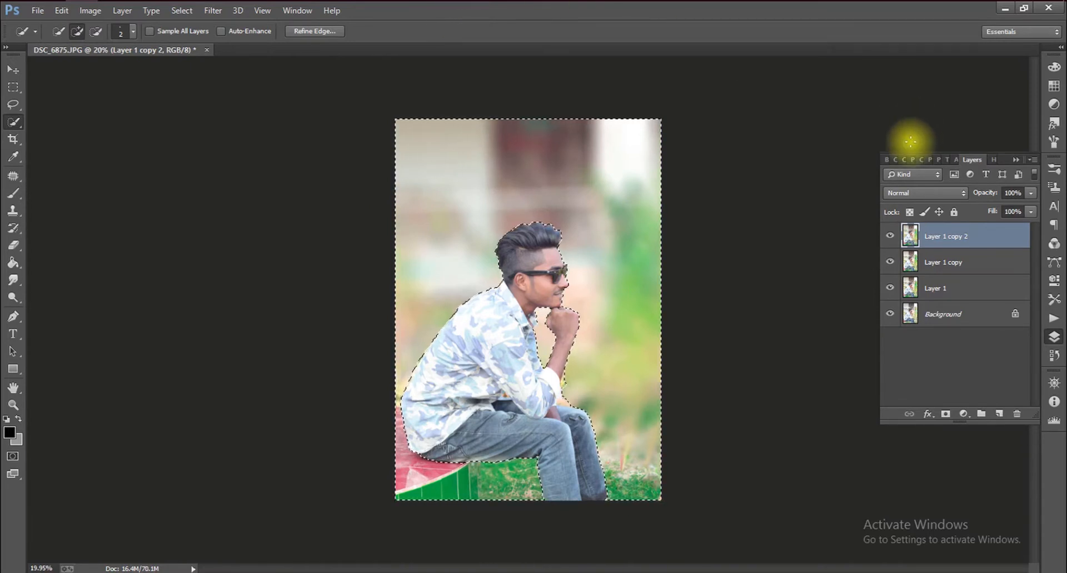
# Invert the selection back to the man, copy him to a new layer, and move that layer hidden beneath Layer 1, leaving Layer 1 copy 2 active
pyautogui.hotkey('ctrl', 'shift', 'i')
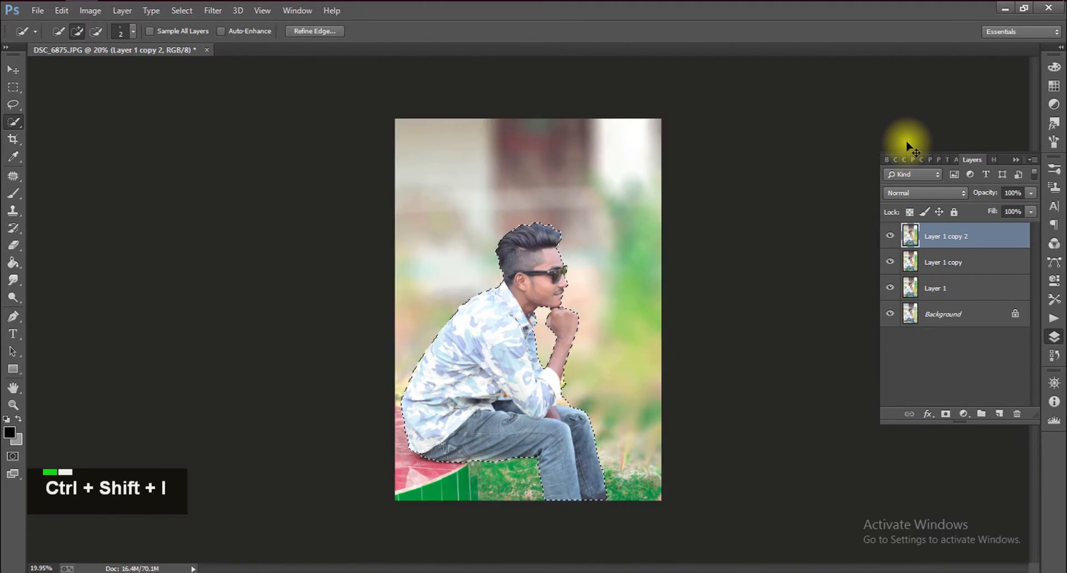
pyautogui.hotkey('ctrl', 'j')
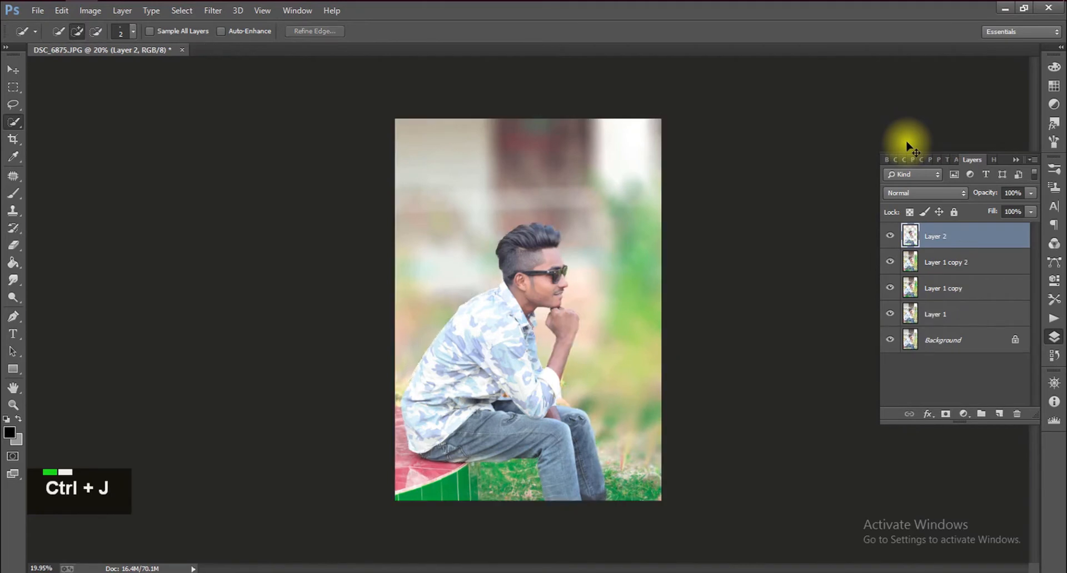
pyautogui.click(890, 236)
pyautogui.moveTo(964, 236)
pyautogui.mouseDown()
pyautogui.moveTo(996, 328)
pyautogui.moveTo(990, 245)
pyautogui.moveTo(936, 230)
pyautogui.moveTo(970, 233)
pyautogui.mouseUp()
pyautogui.moveTo(979, 317); pyautogui.dragTo(976, 310)
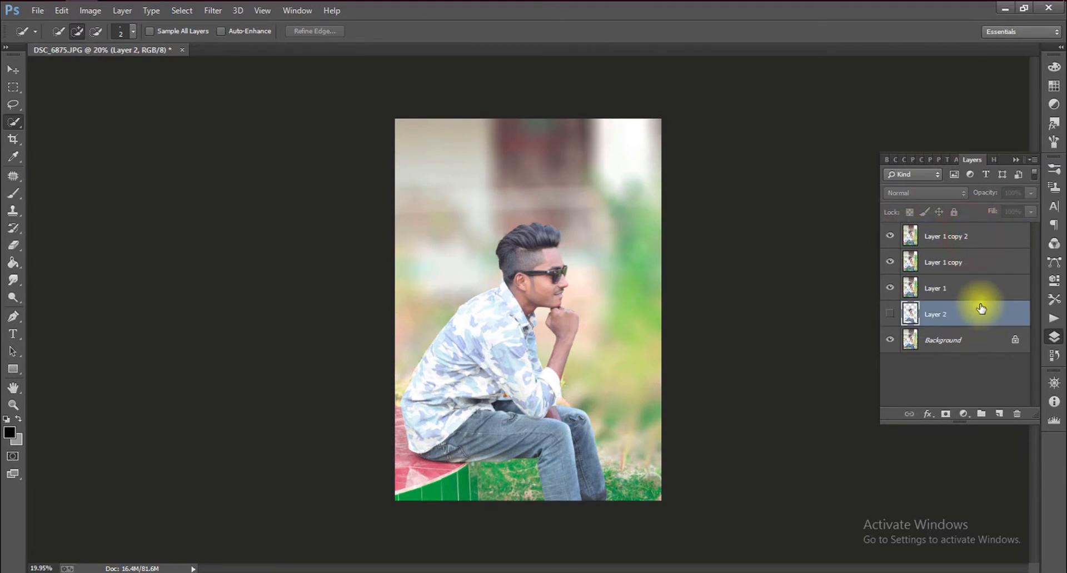
pyautogui.click(995, 260)
pyautogui.click(996, 237)
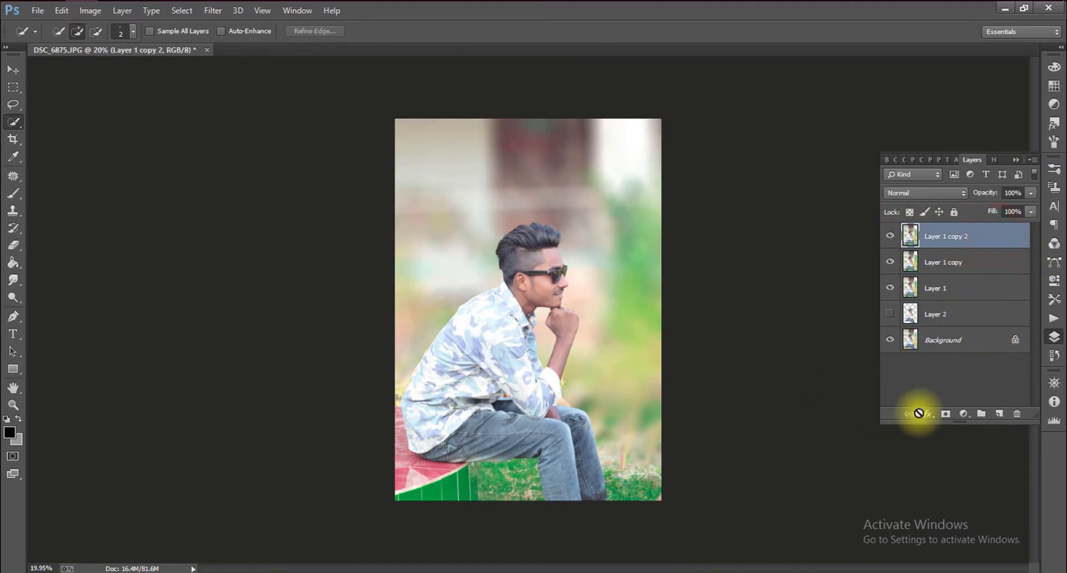
pyautogui.click(36, 9)
pyautogui.click(47, 32)
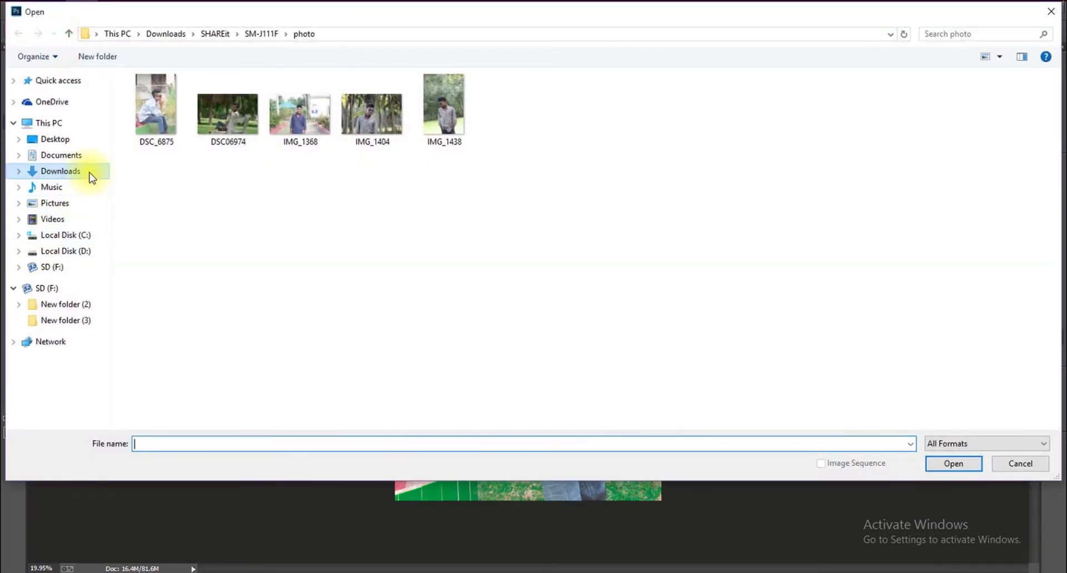
pyautogui.click(54, 254)
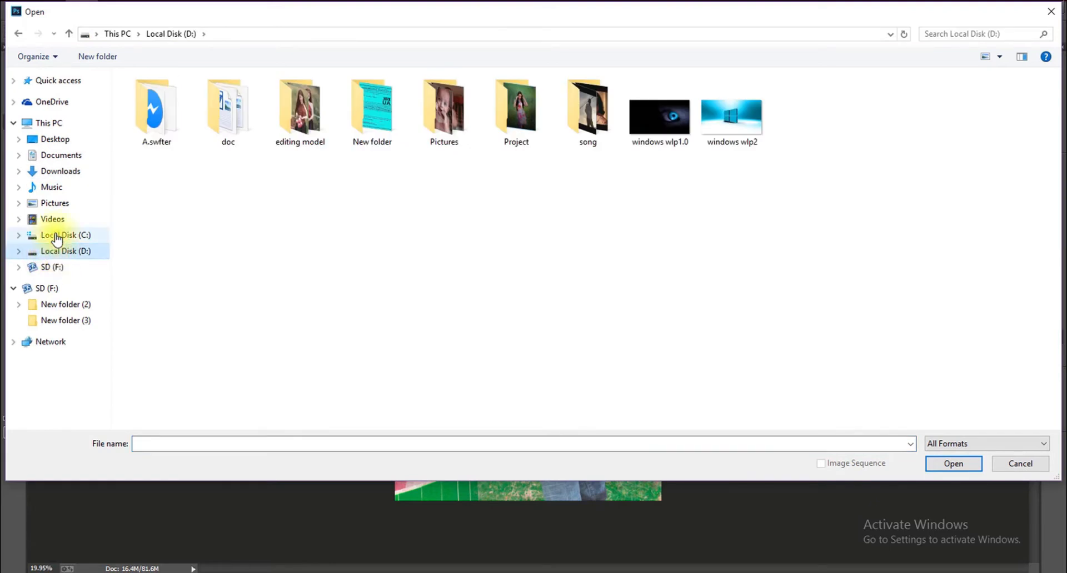
pyautogui.click(174, 8)
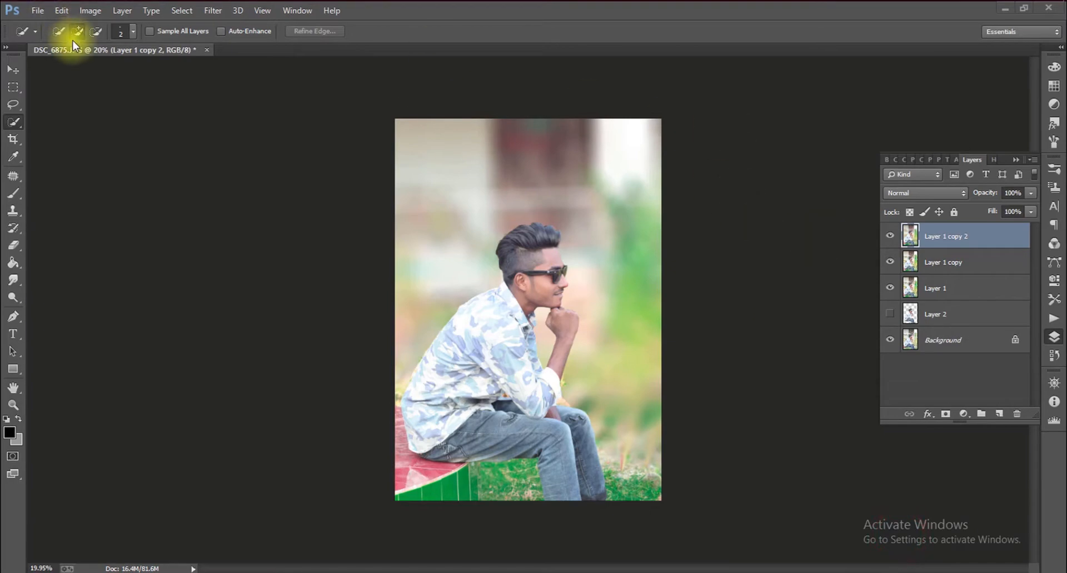
pyautogui.click(37, 10)
pyautogui.doubleClick(40, 38)
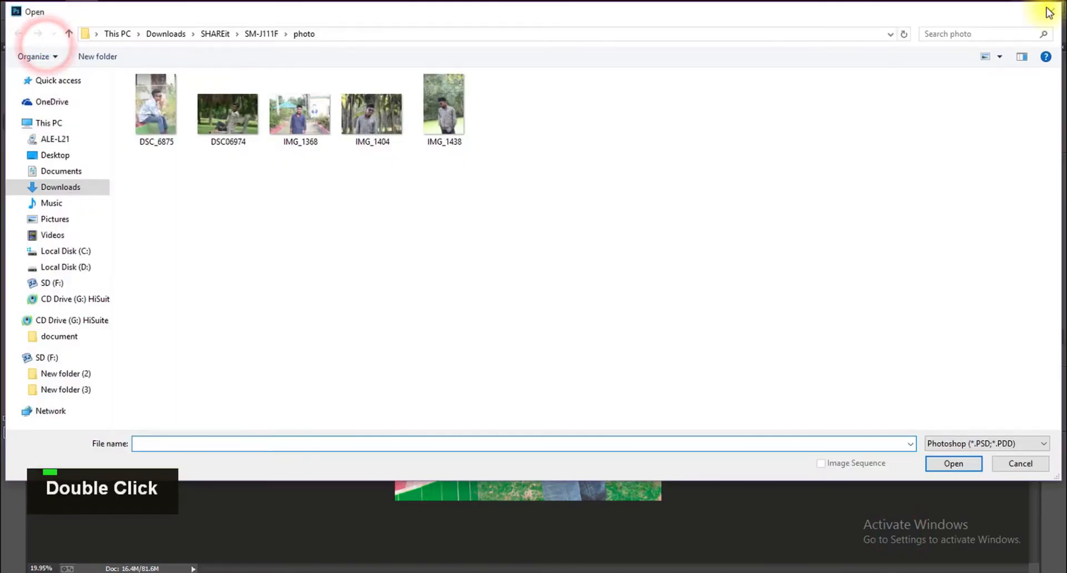
pyautogui.click(1049, 12)
# Open the sun_PNG13414 image from the png photo folder on Local Disk (D:)
pyautogui.click(37, 10)
pyautogui.click(51, 36)
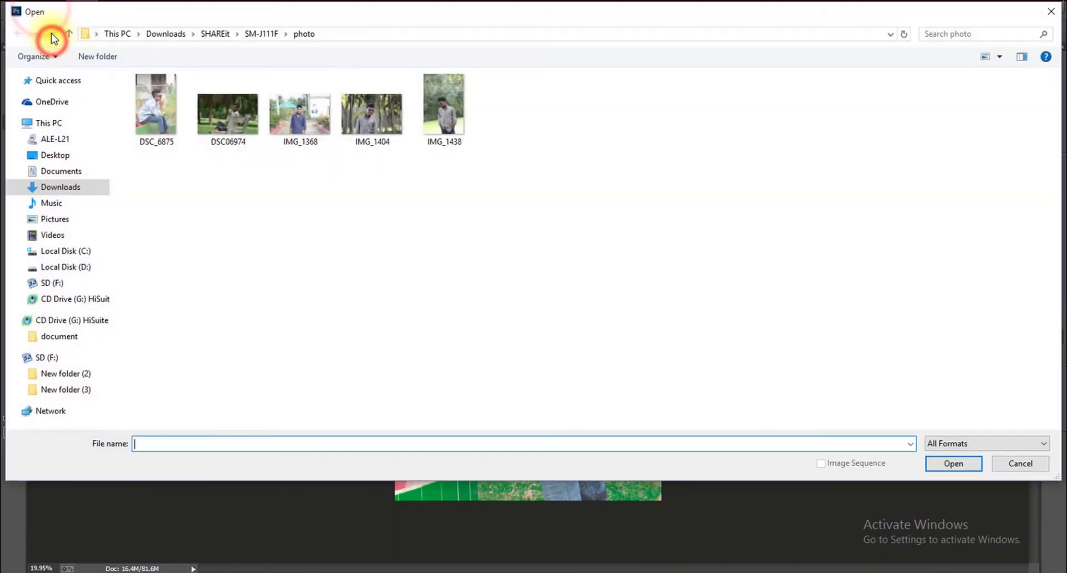
pyautogui.click(51, 269)
pyautogui.doubleClick(513, 125)
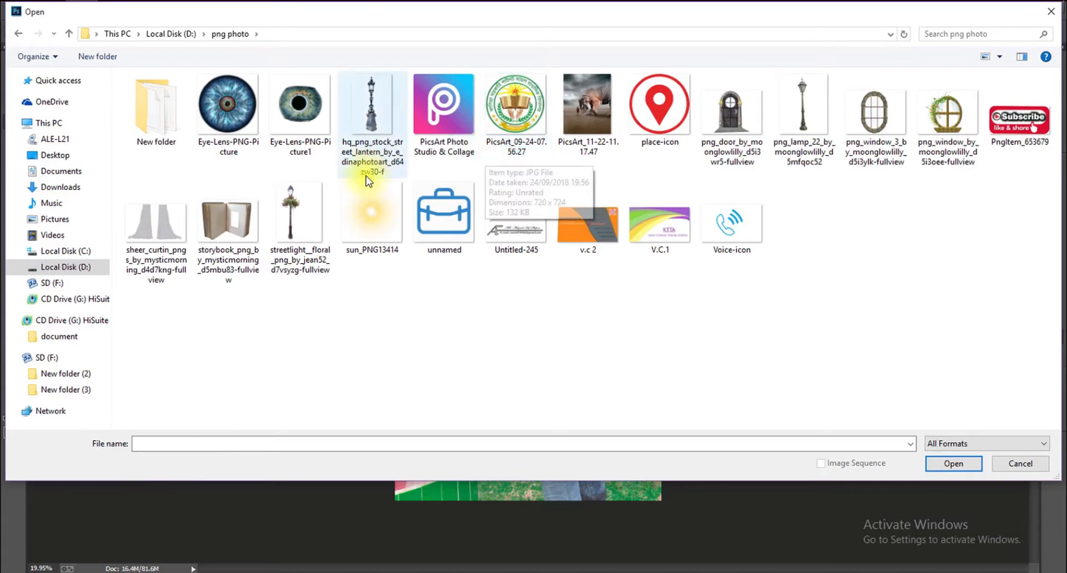
pyautogui.doubleClick(369, 194)
# Bring the sun flare into the portrait as a new layer, enlarge it with Free Transform, and place its glow at the photo's upper-left corner
pyautogui.click(13, 68)
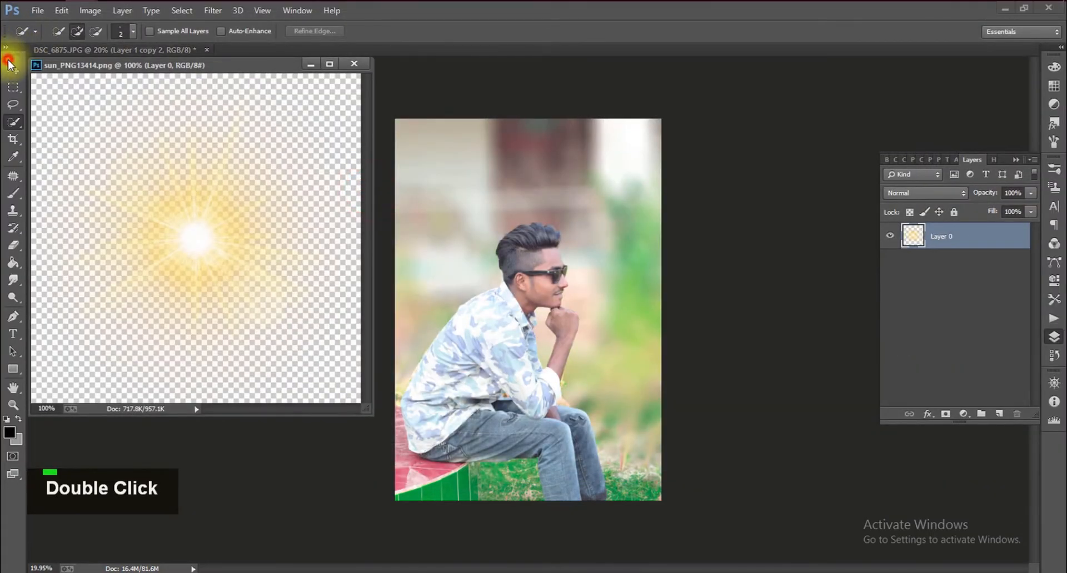
pyautogui.hotkey('ctrl', 't')
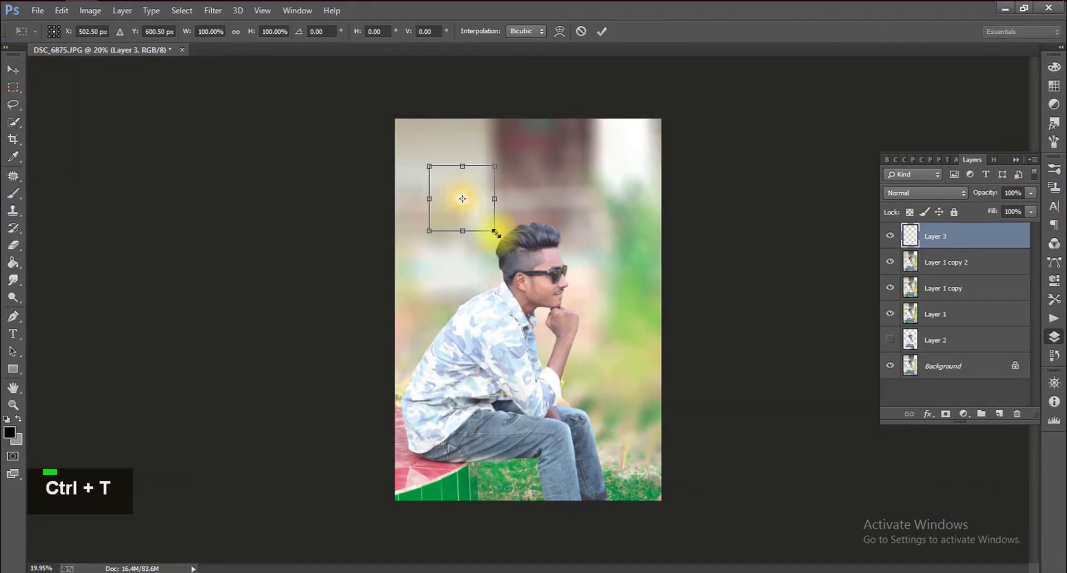
pyautogui.keyDown('super'); pyautogui.click(494, 234); pyautogui.keyUp('super')
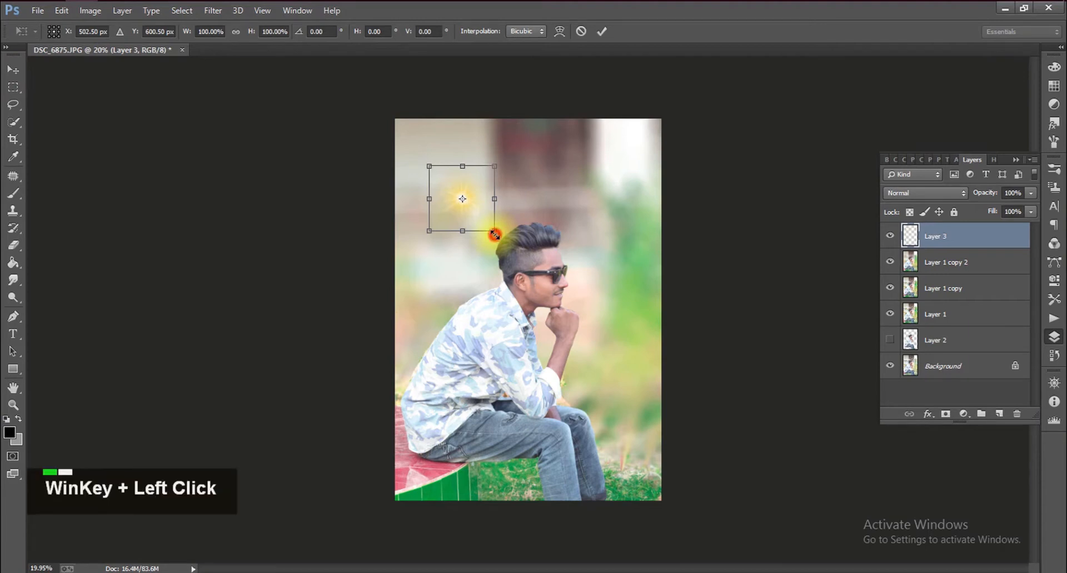
pyautogui.press('super')
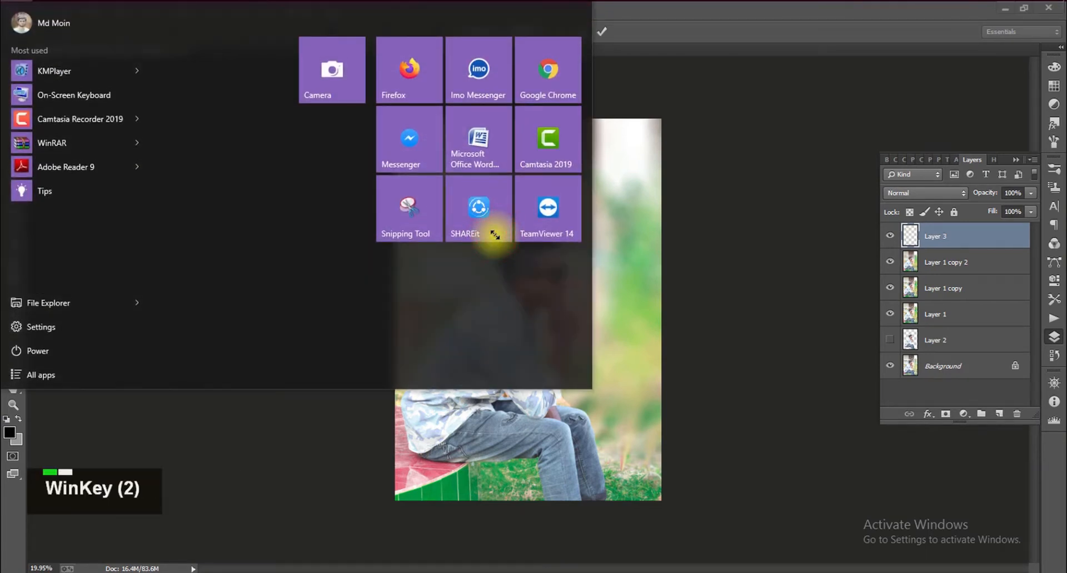
pyautogui.moveTo(494, 234); pyautogui.dragTo(981, 565)
pyautogui.moveTo(793, 448); pyautogui.dragTo(637, 375)
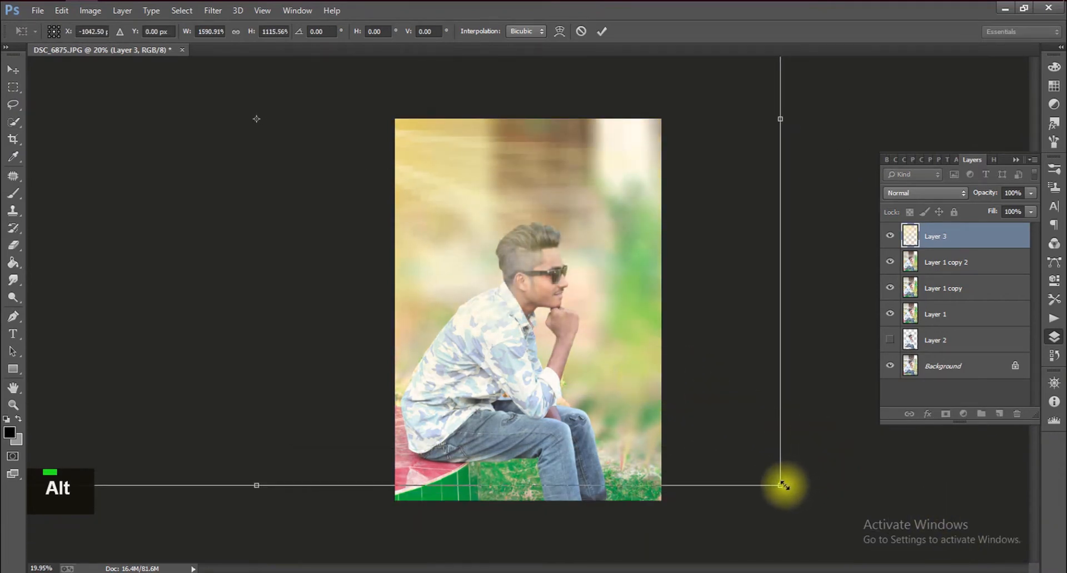
pyautogui.moveTo(781, 485); pyautogui.dragTo(386, 290)
pyautogui.moveTo(347, 226); pyautogui.dragTo(472, 211)
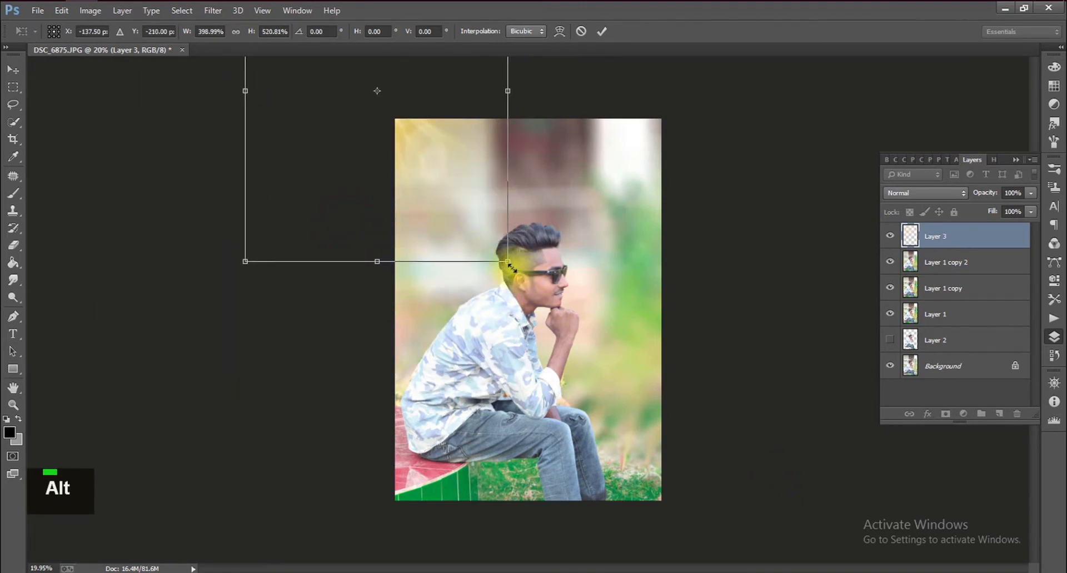
pyautogui.moveTo(507, 262); pyautogui.dragTo(662, 358)
pyautogui.moveTo(578, 316); pyautogui.dragTo(471, 221)
pyautogui.press('Return')
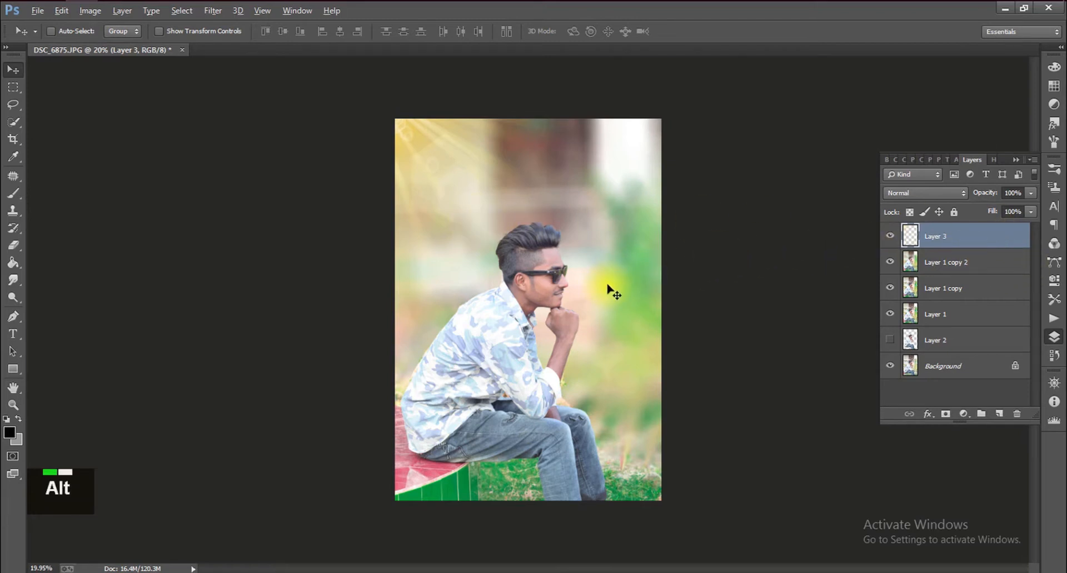
# Reposition the sun flare slightly so its rays fan out from the photo's upper-left corner, and inspect the blend up close
pyautogui.scroll(3, 607, 285)
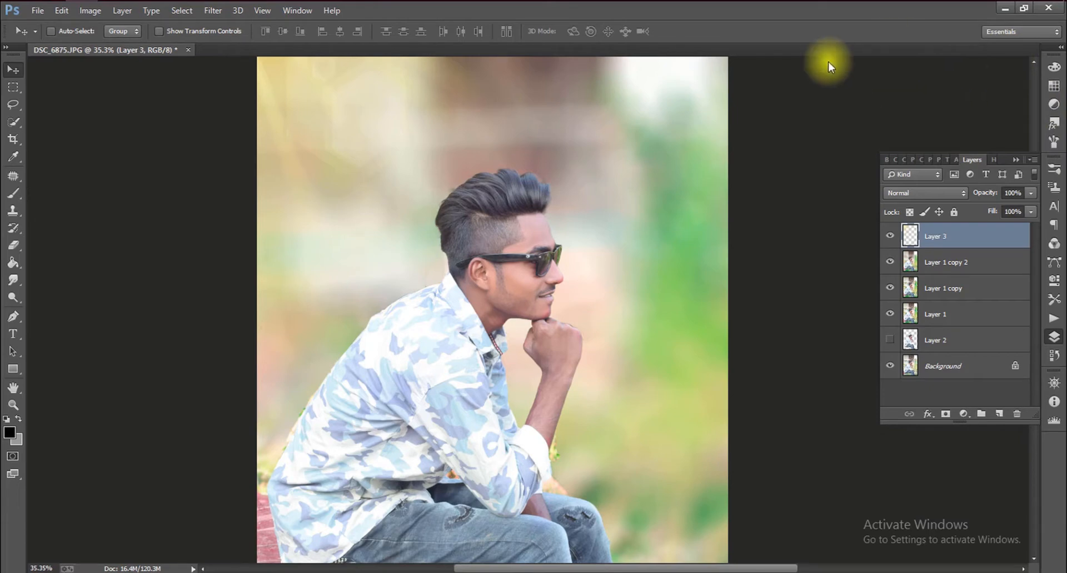
pyautogui.scroll(-3, 679, 203)
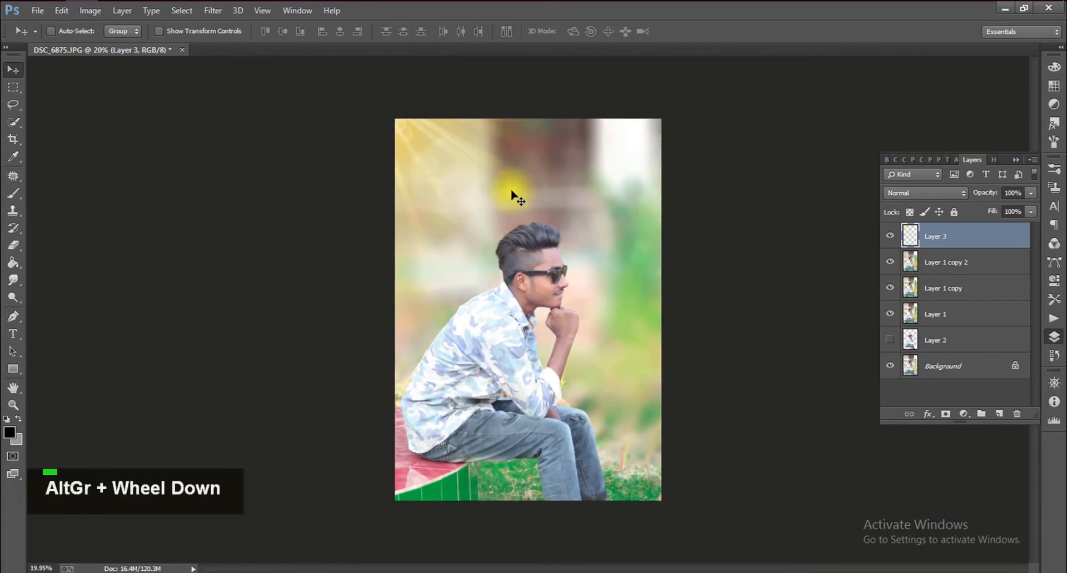
pyautogui.moveTo(493, 197); pyautogui.dragTo(469, 187)
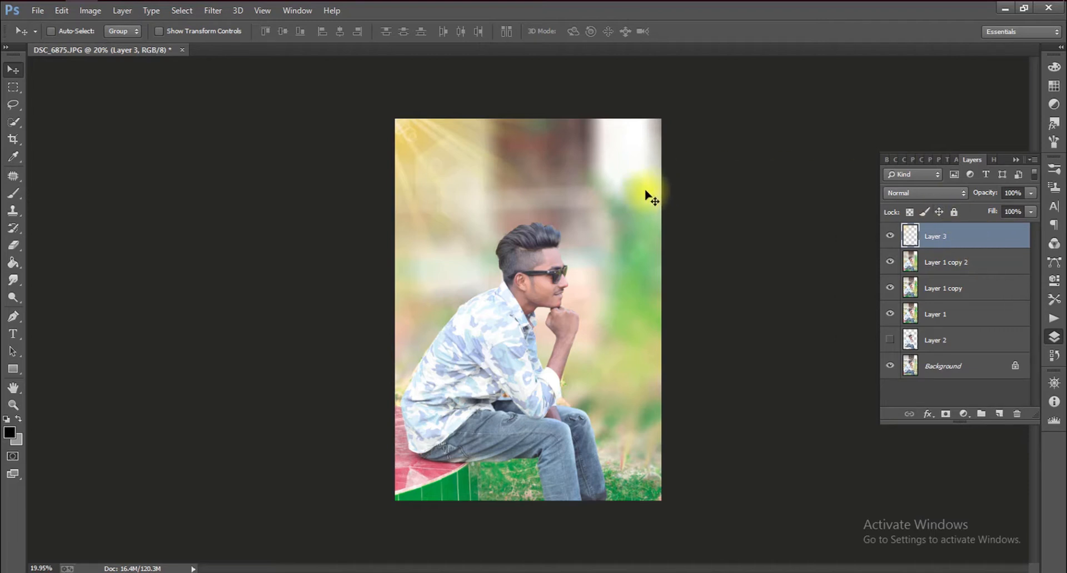
pyautogui.scroll(4, 631, 210)
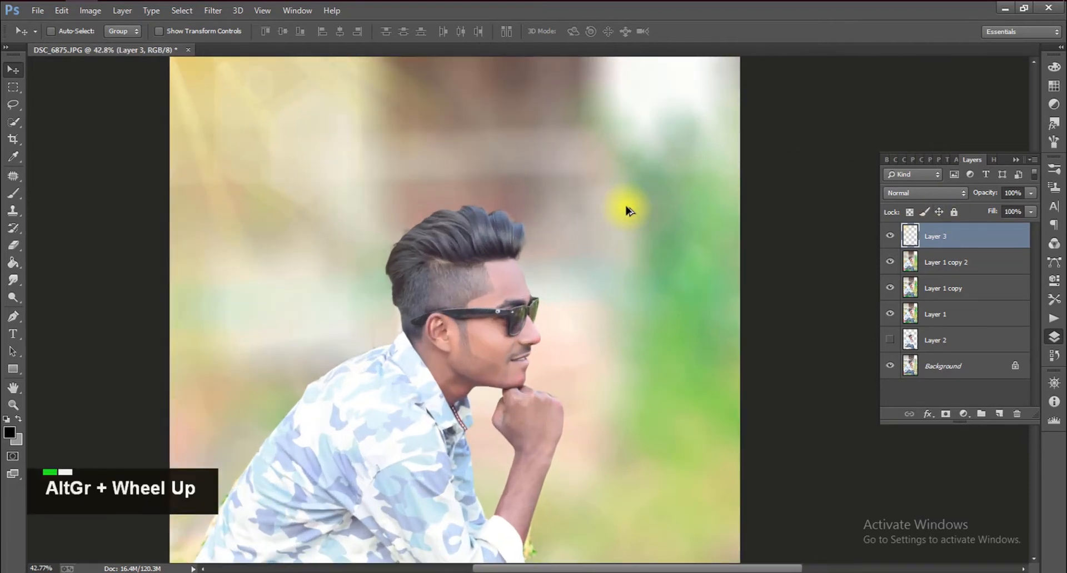
pyautogui.scroll(-4, 627, 210)
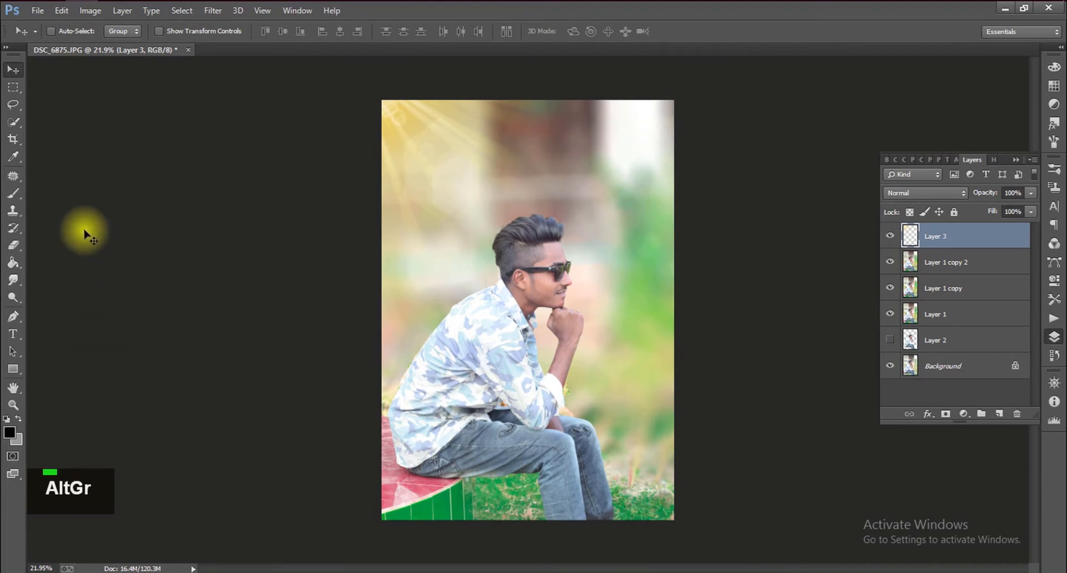
pyautogui.click(19, 193)
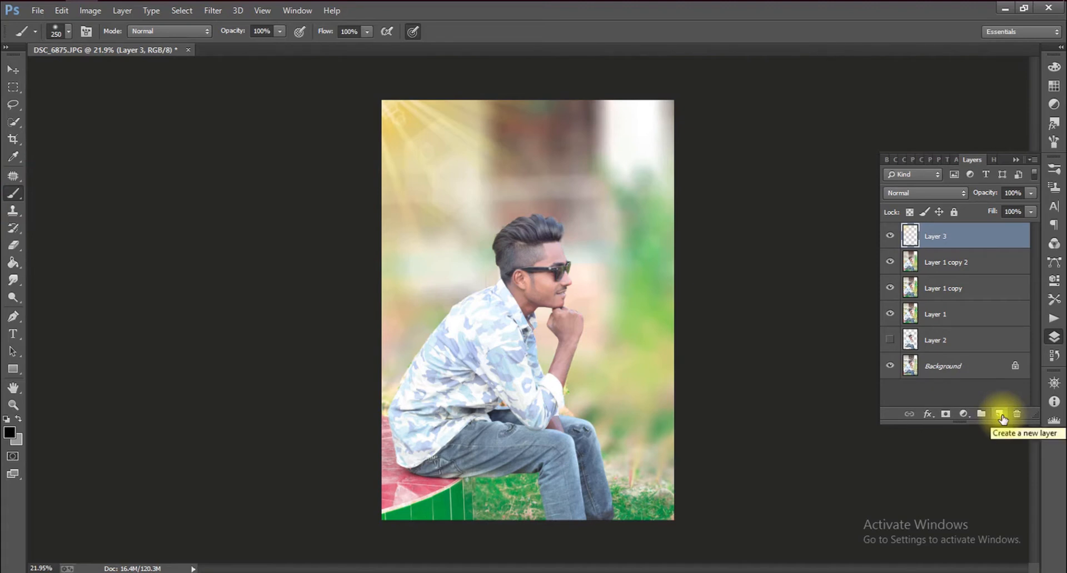
pyautogui.click(37, 12)
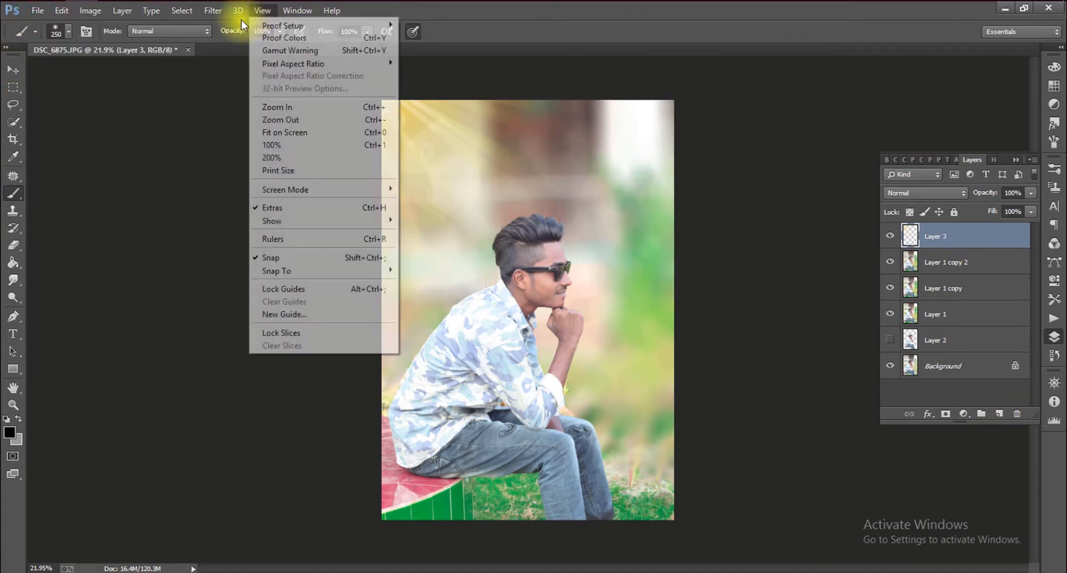
pyautogui.moveTo(214, 12)
pyautogui.click(239, 87)
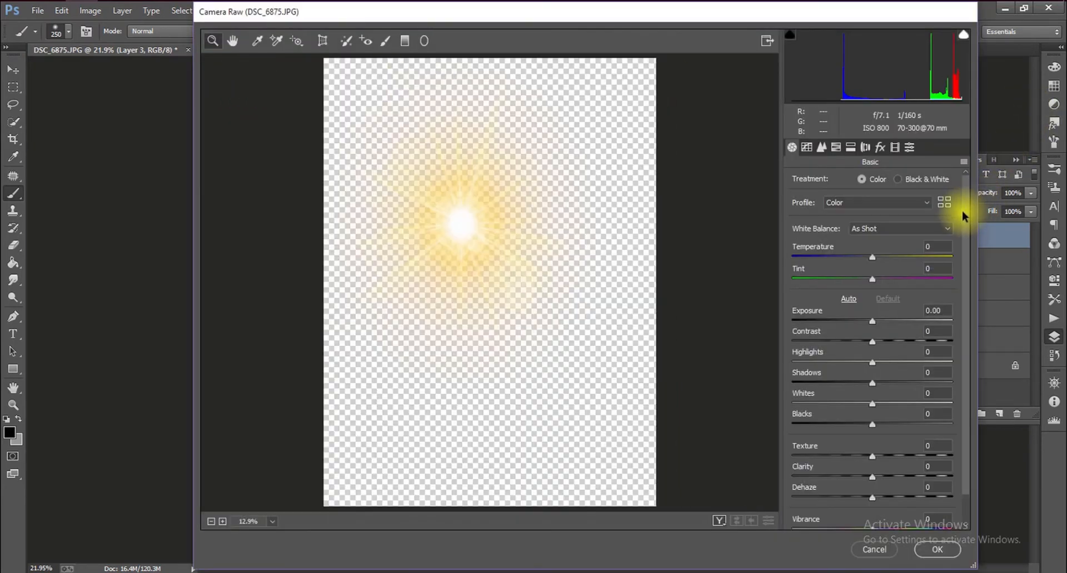
pyautogui.click(876, 550)
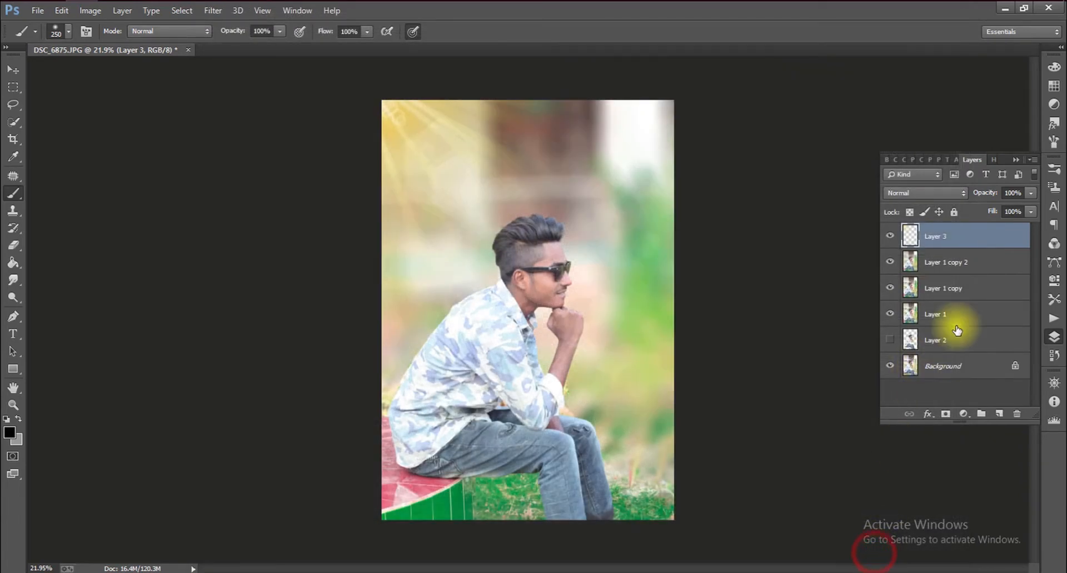
# Make Layer 1 copy 2 active, leave the Camera Raw filter unapplied, and duplicate that layer
pyautogui.click(980, 257)
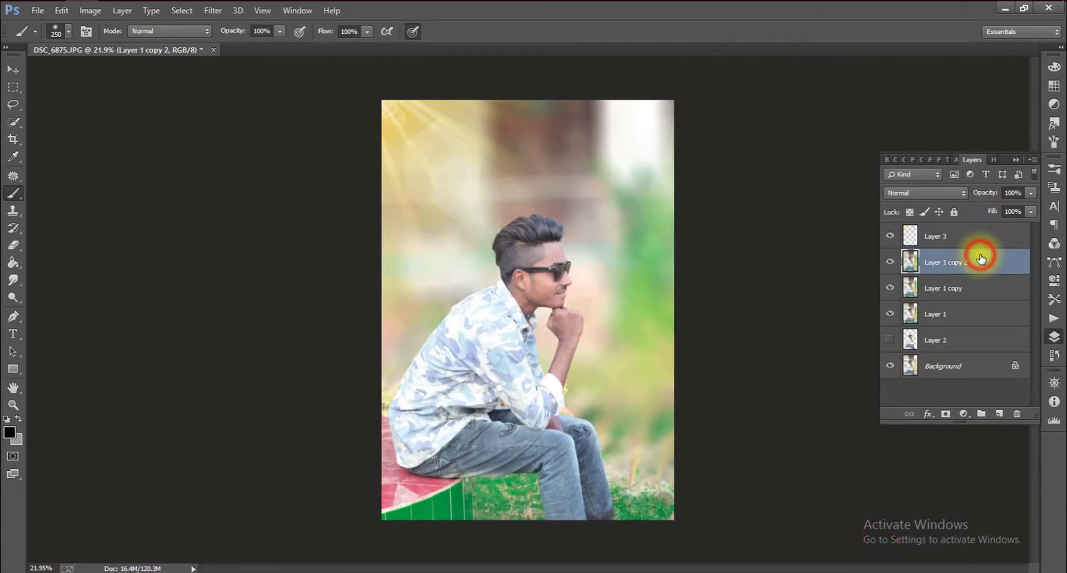
pyautogui.click(220, 9)
pyautogui.click(306, 86)
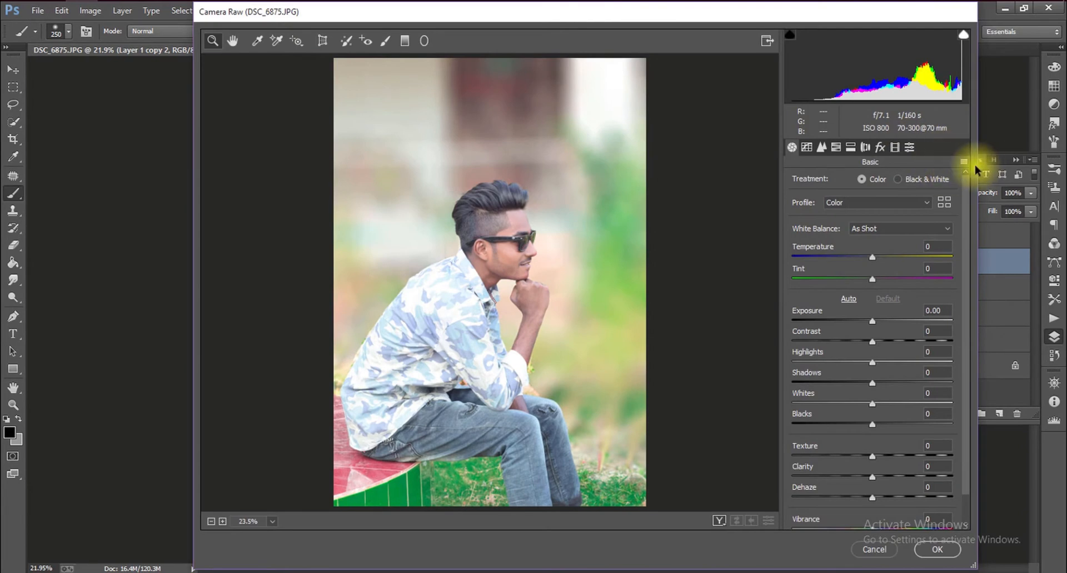
pyautogui.click(963, 162)
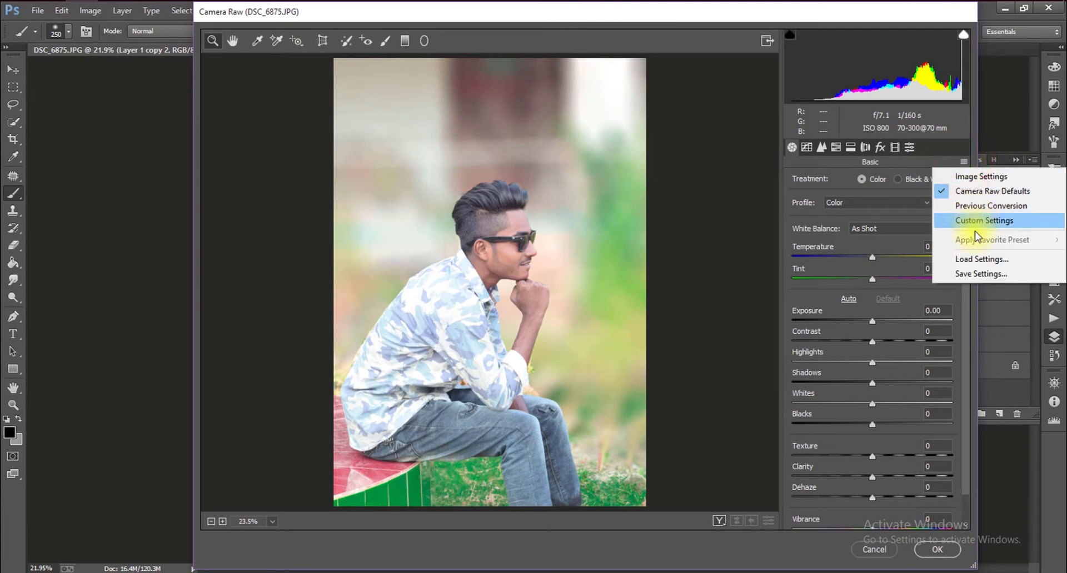
pyautogui.click(976, 262)
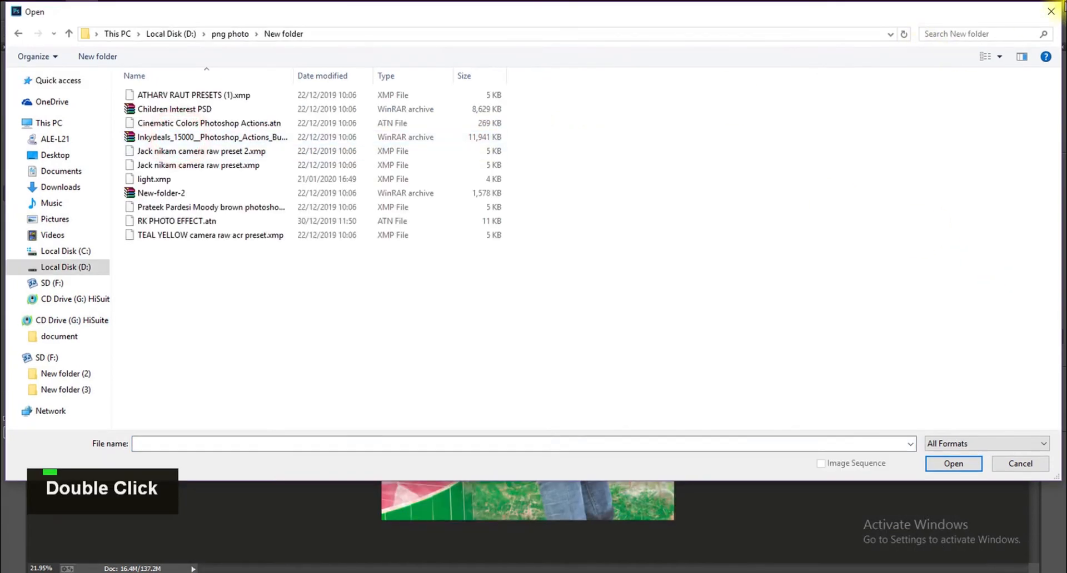
pyautogui.click(1051, 11)
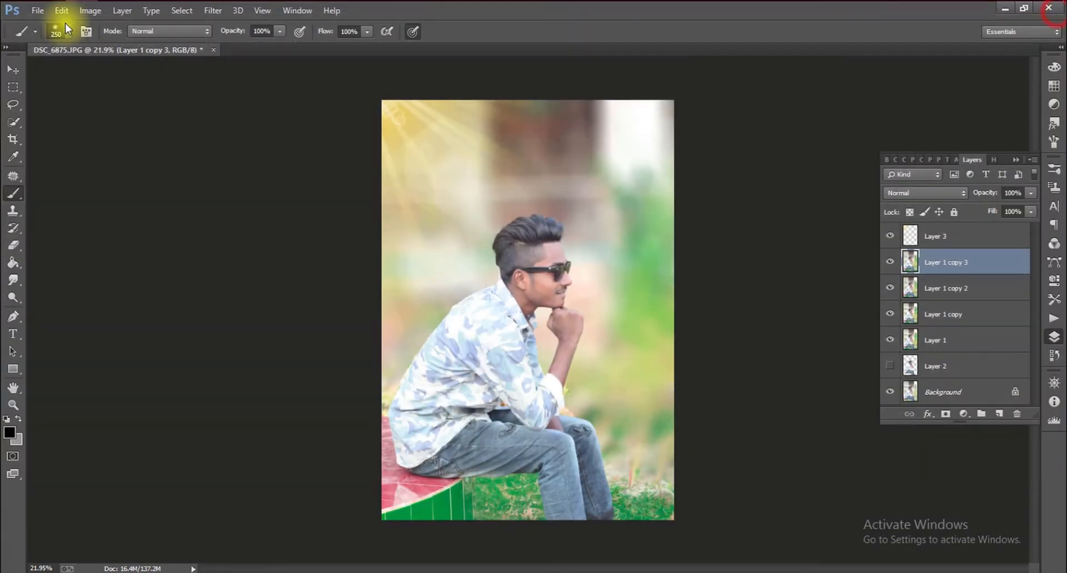
# Apply the Camera Raw filter to Layer 1 copy 3 with the settings loaded from ATHARV RAUT PRESETS (1).xmp
pyautogui.click(210, 10)
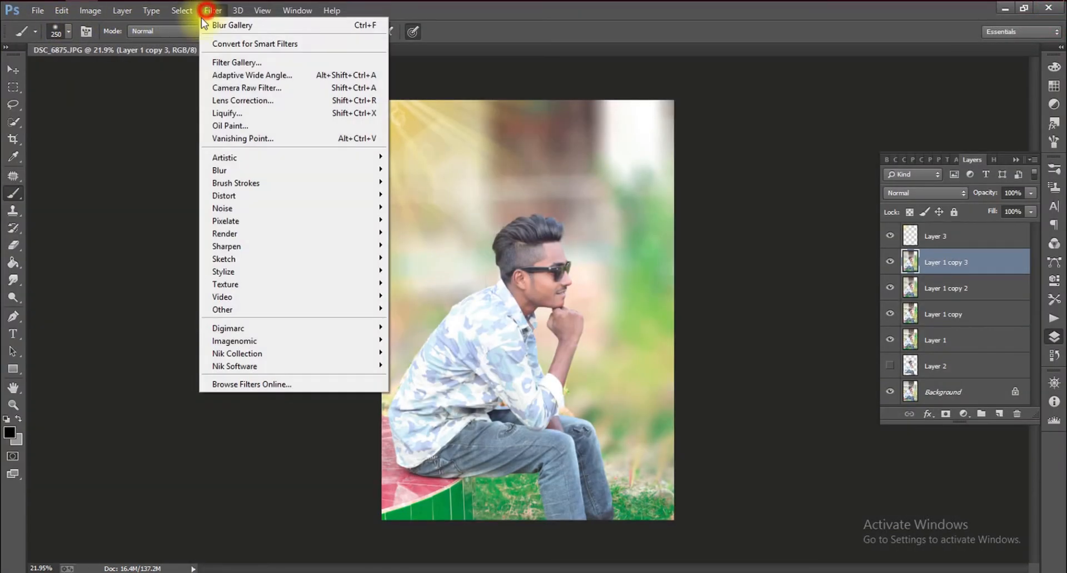
pyautogui.click(227, 89)
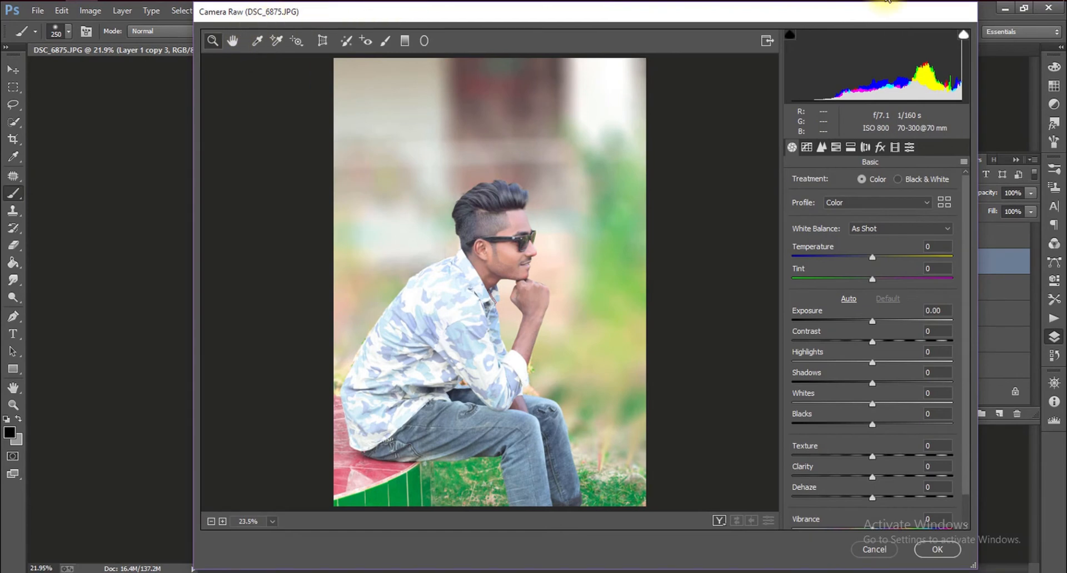
pyautogui.click(963, 162)
pyautogui.click(973, 252)
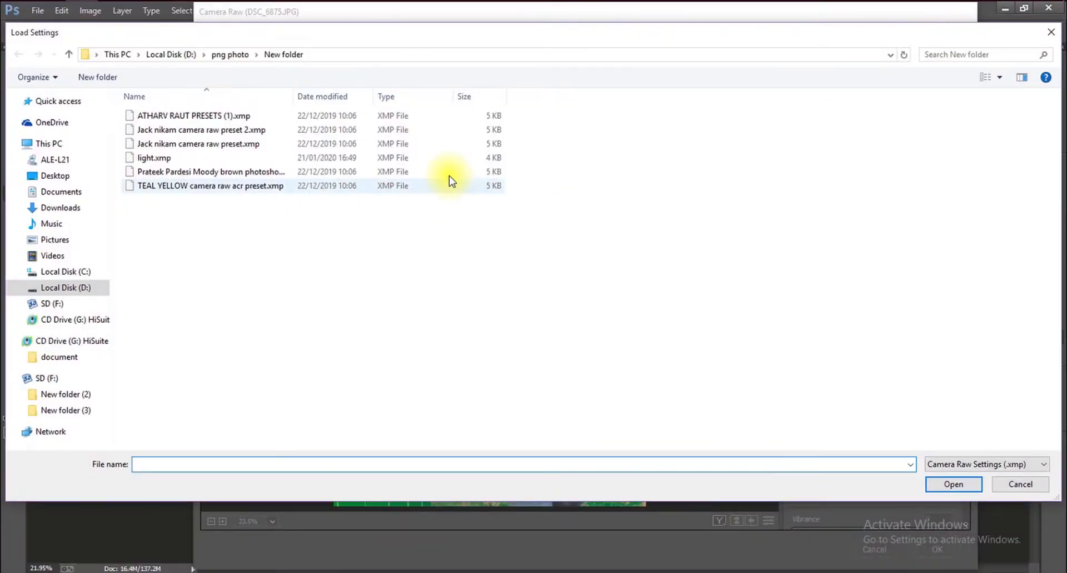
pyautogui.doubleClick(239, 116)
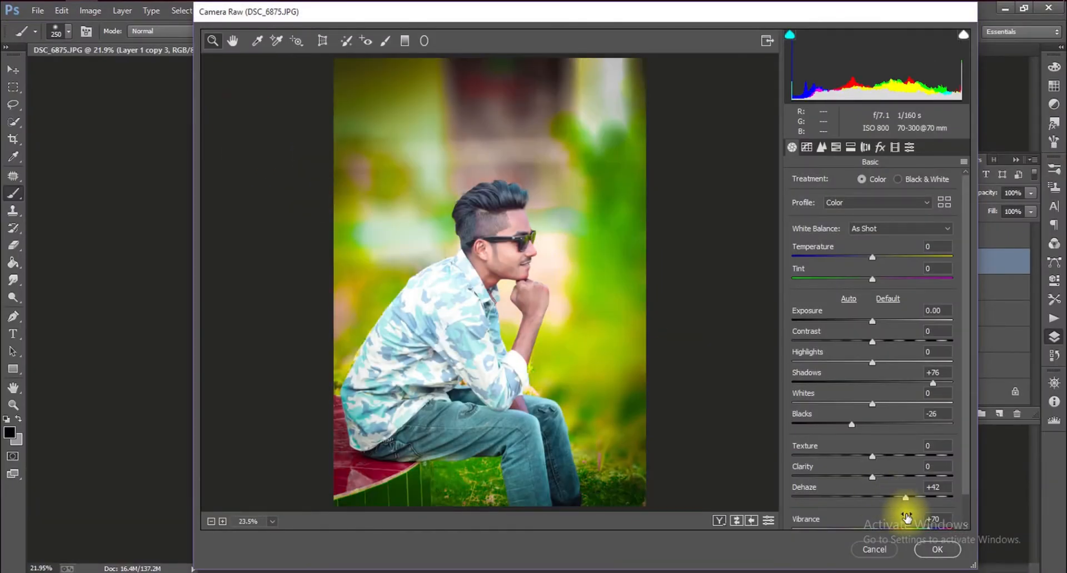
pyautogui.click(938, 546)
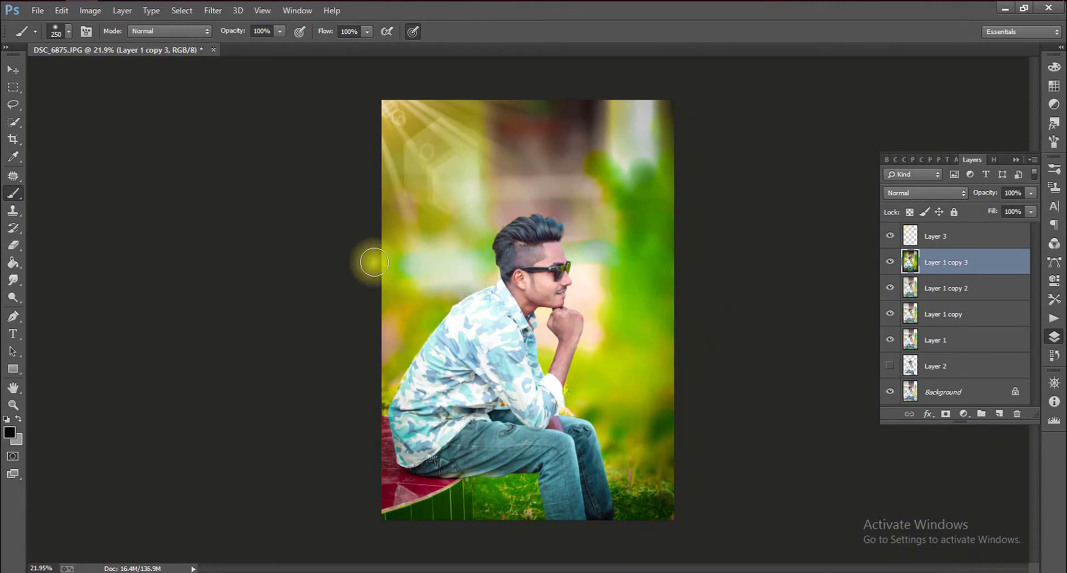
# Add a layer mask to Layer 1 copy 3 and brush black over the background beside the man, using size 500, 63% opacity and 68% flow
pyautogui.click(1002, 414)
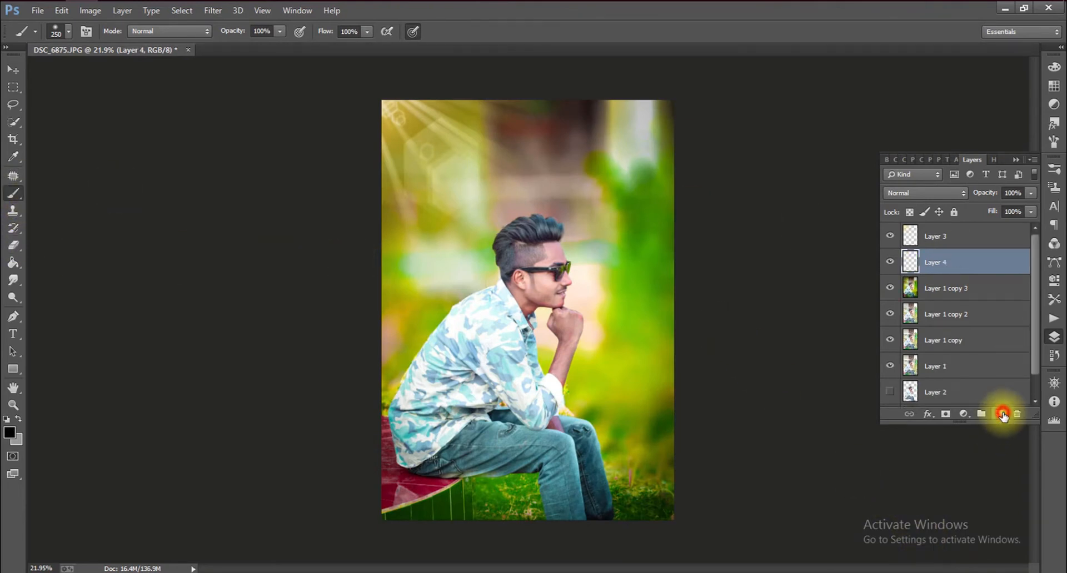
pyautogui.hotkey('ctrl', 'z')
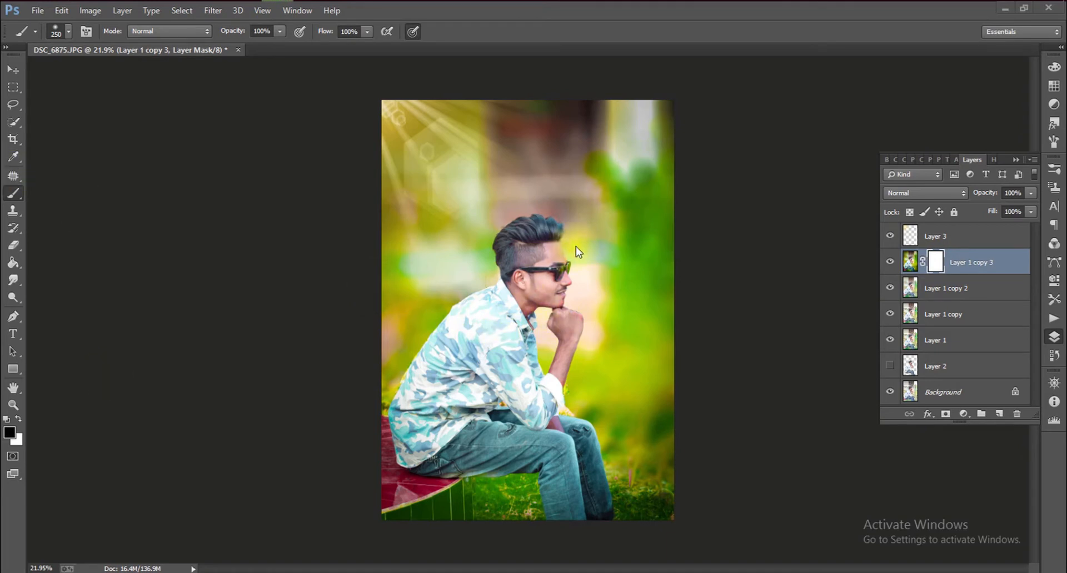
pyautogui.press('space')
pyautogui.moveTo(637, 266); pyautogui.dragTo(605, 289)
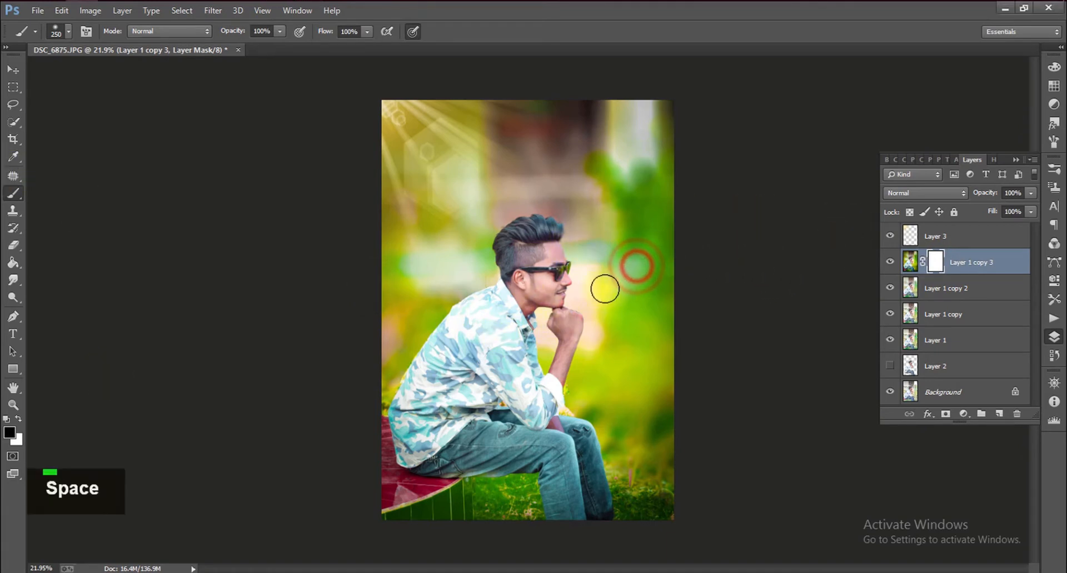
pyautogui.press('1')
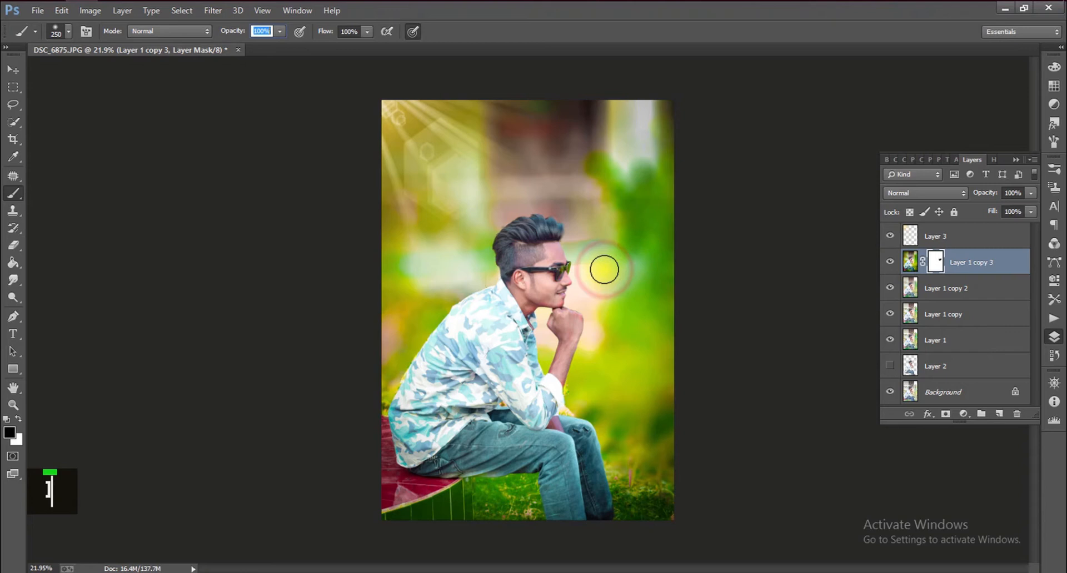
pyautogui.click(733, 480)
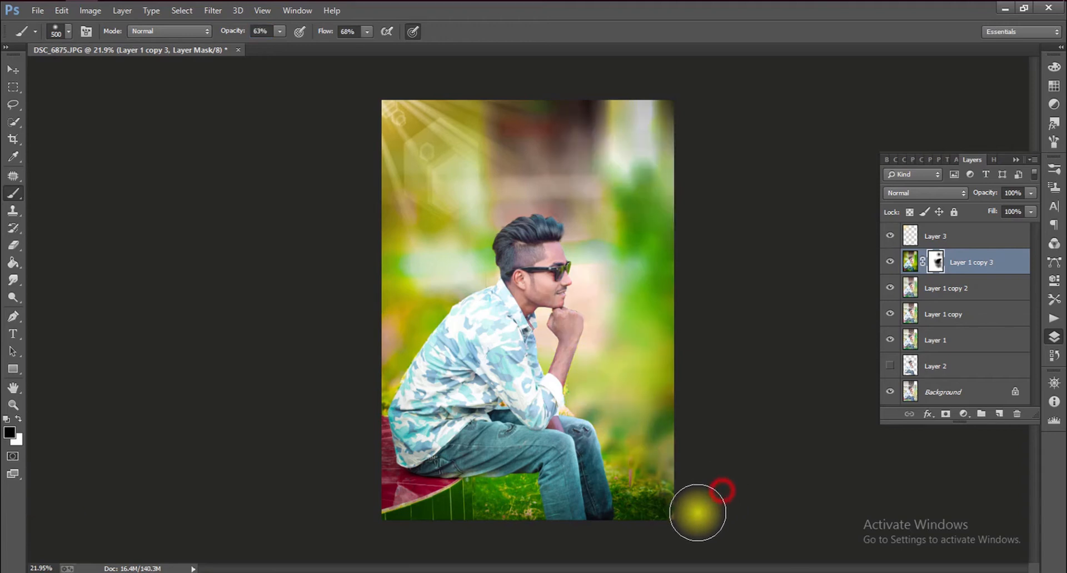
# Soften the grade further by brushing the mask over the background behind the man's back and his shirt, undoing the stray last stroke
pyautogui.doubleClick(654, 557)
pyautogui.moveTo(429, 284)
pyautogui.mouseDown()
pyautogui.moveTo(493, 293)
pyautogui.moveTo(472, 282)
pyautogui.moveTo(444, 297)
pyautogui.moveTo(432, 321)
pyautogui.moveTo(434, 284)
pyautogui.moveTo(410, 310)
pyautogui.moveTo(406, 287)
pyautogui.moveTo(378, 302)
pyautogui.moveTo(332, 300)
pyautogui.moveTo(379, 327)
pyautogui.moveTo(366, 431)
pyautogui.moveTo(425, 389)
pyautogui.moveTo(394, 420)
pyautogui.moveTo(409, 443)
pyautogui.mouseUp()
pyautogui.hotkey('ctrl', 'alt')
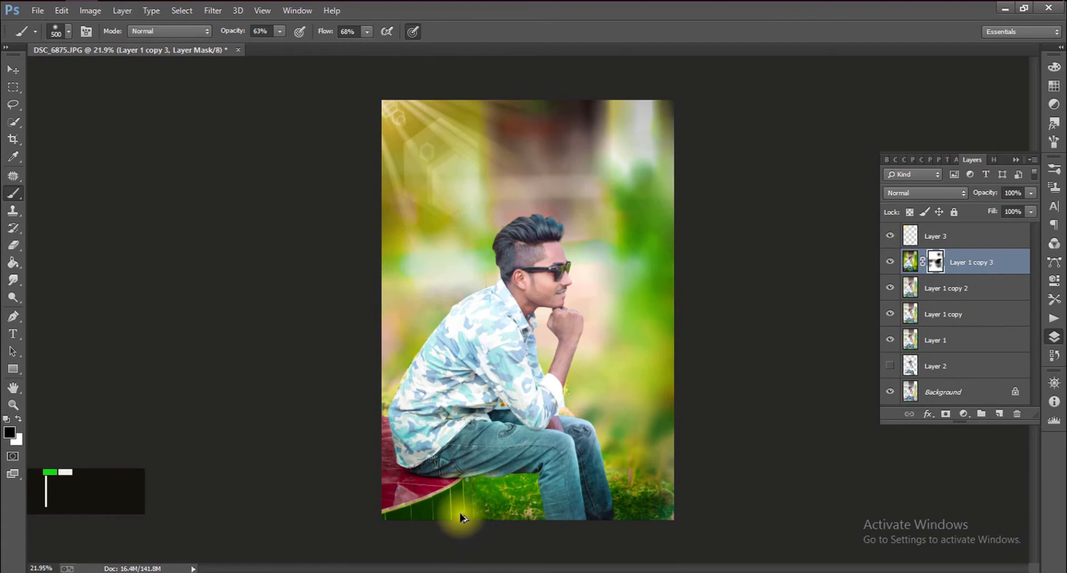
pyautogui.moveTo(410, 402); pyautogui.dragTo(417, 403)
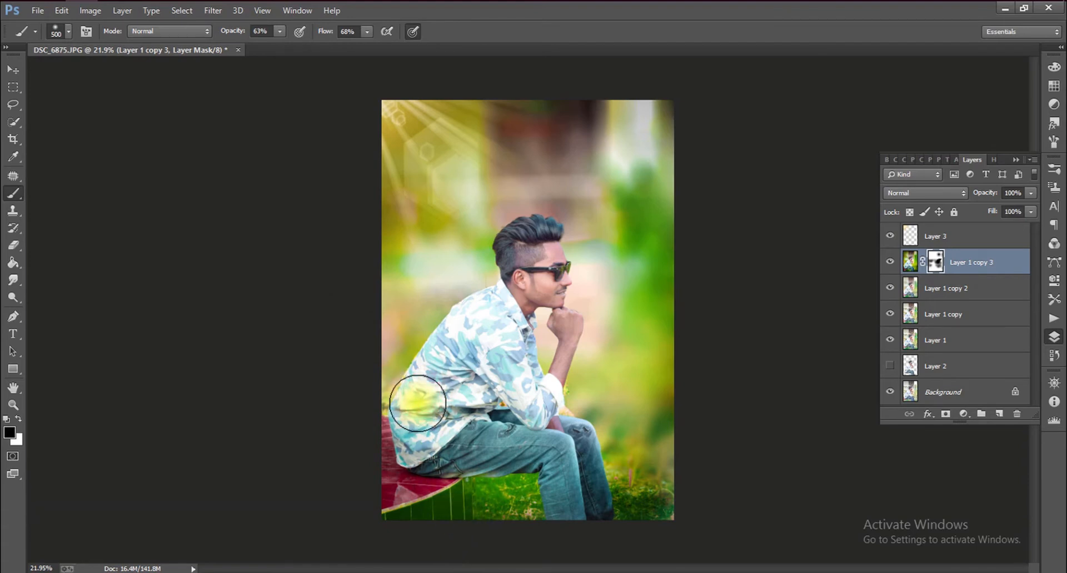
pyautogui.click(359, 383)
pyautogui.click(359, 379)
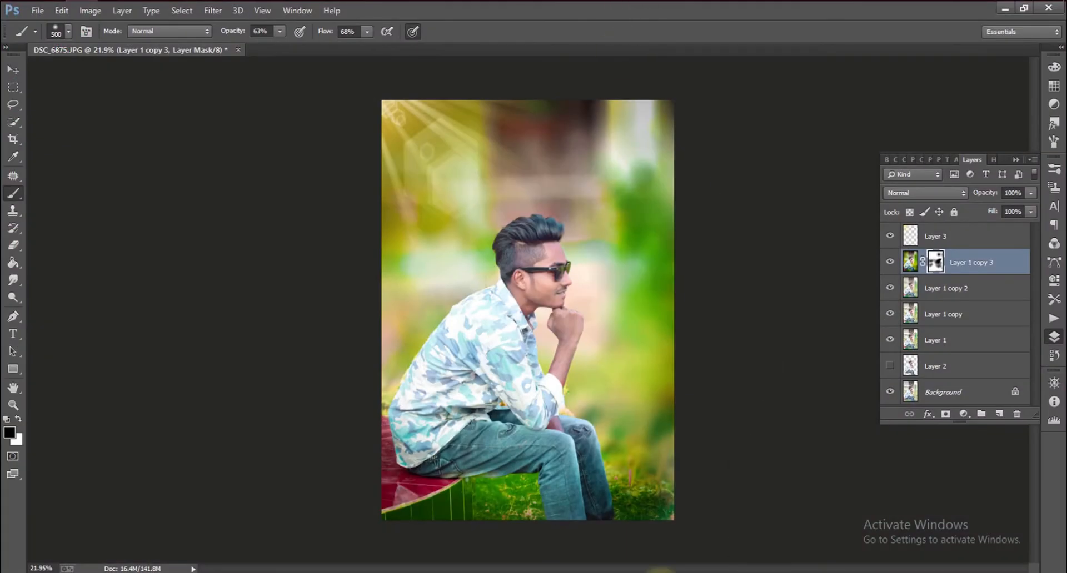
pyautogui.click(708, 418)
pyautogui.moveTo(488, 550)
pyautogui.mouseDown()
pyautogui.moveTo(513, 545)
pyautogui.moveTo(506, 525)
pyautogui.mouseUp()
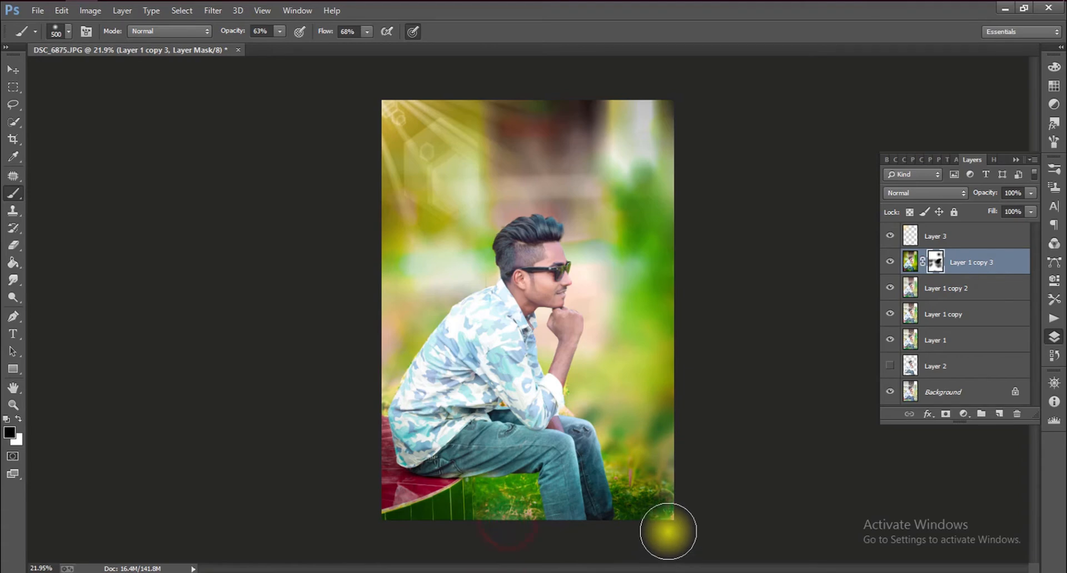
pyautogui.hotkey('ctrl', 'z')
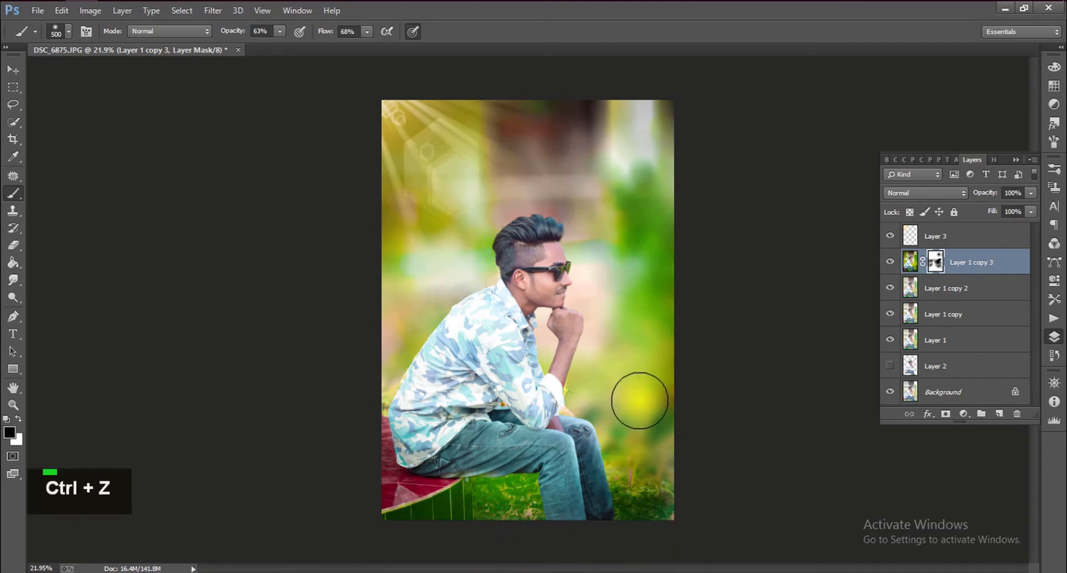
# Examine the graded portrait up close around the sleeve, face, sunglasses and hair
pyautogui.scroll(6, 638, 404)
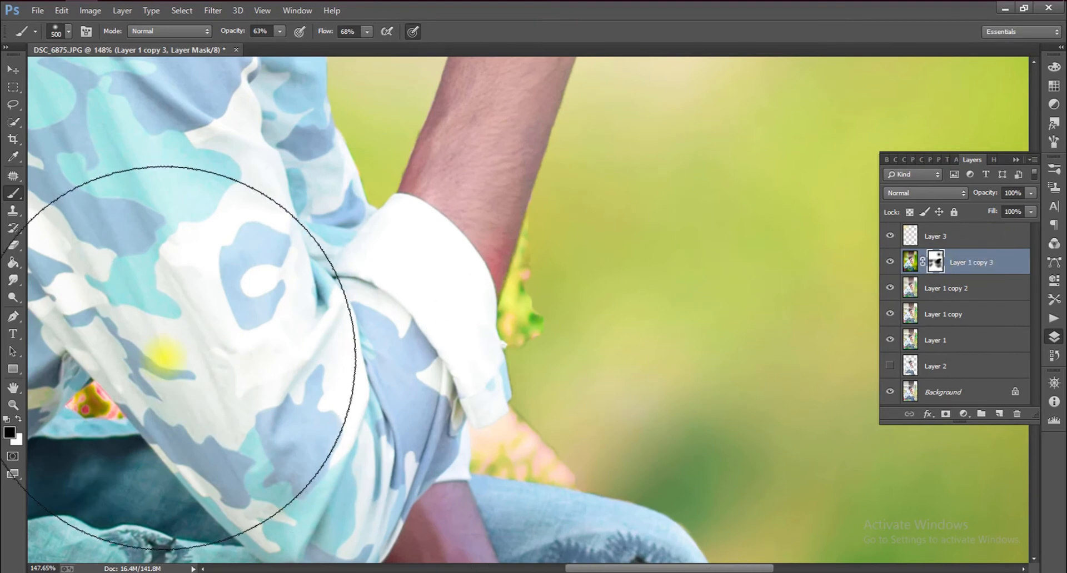
pyautogui.scroll(-10, 161, 356)
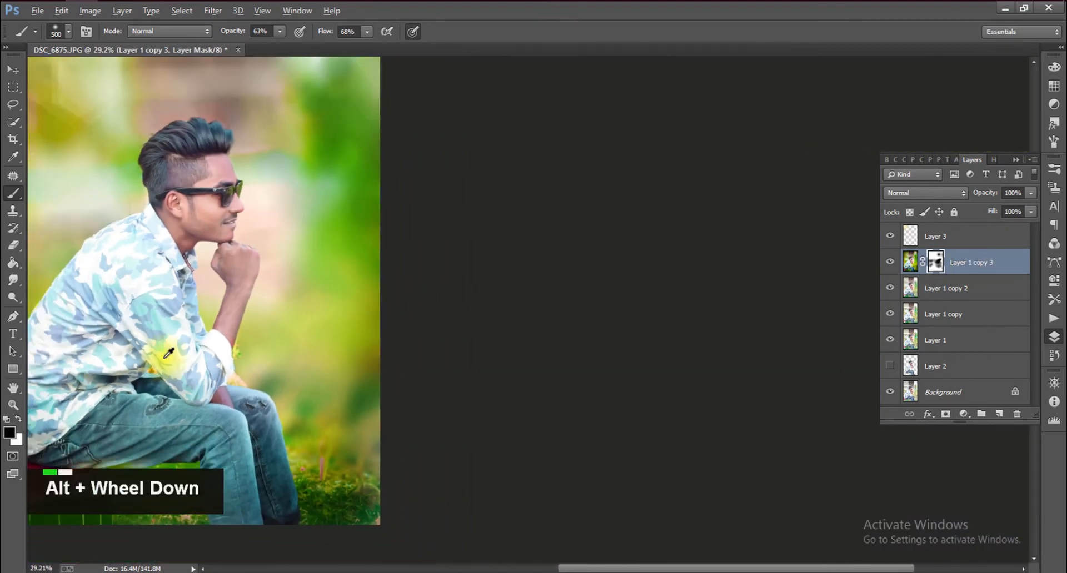
pyautogui.scroll(10, 243, 104)
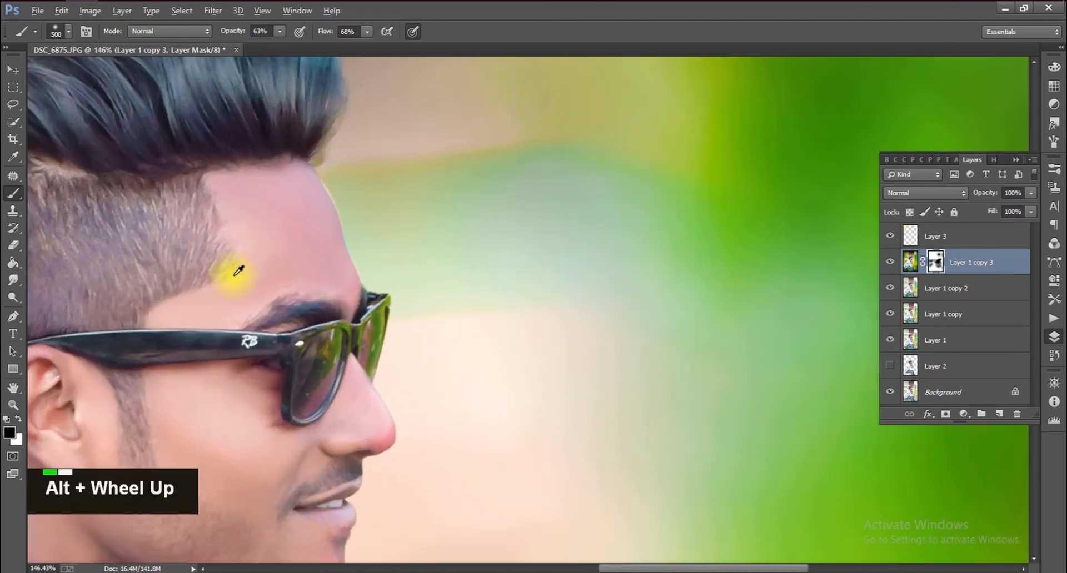
pyautogui.scroll(1, 241, 271)
pyautogui.scroll(-3, 238, 272)
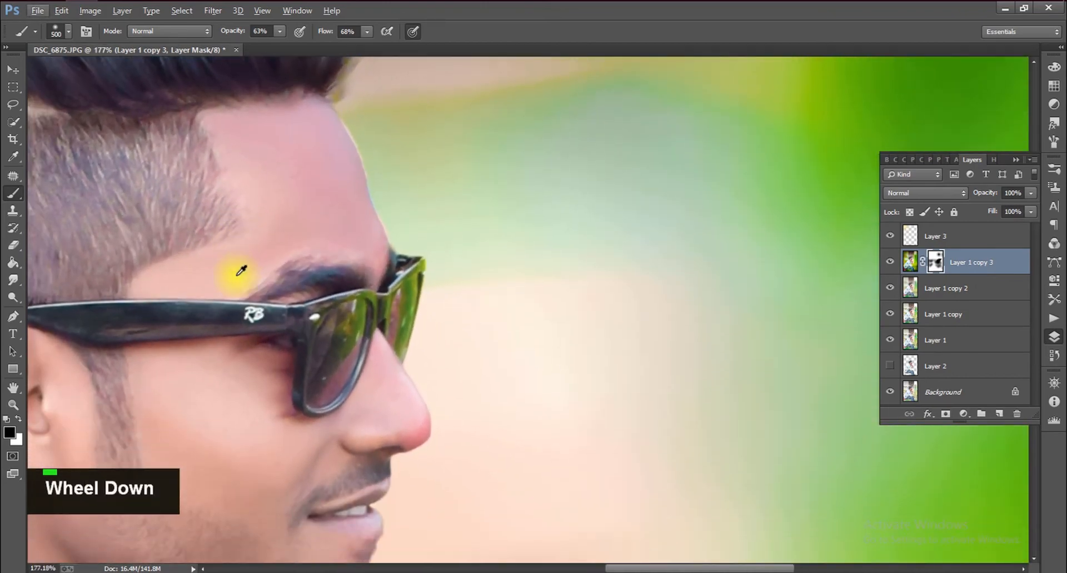
pyautogui.scroll(-7, 239, 272)
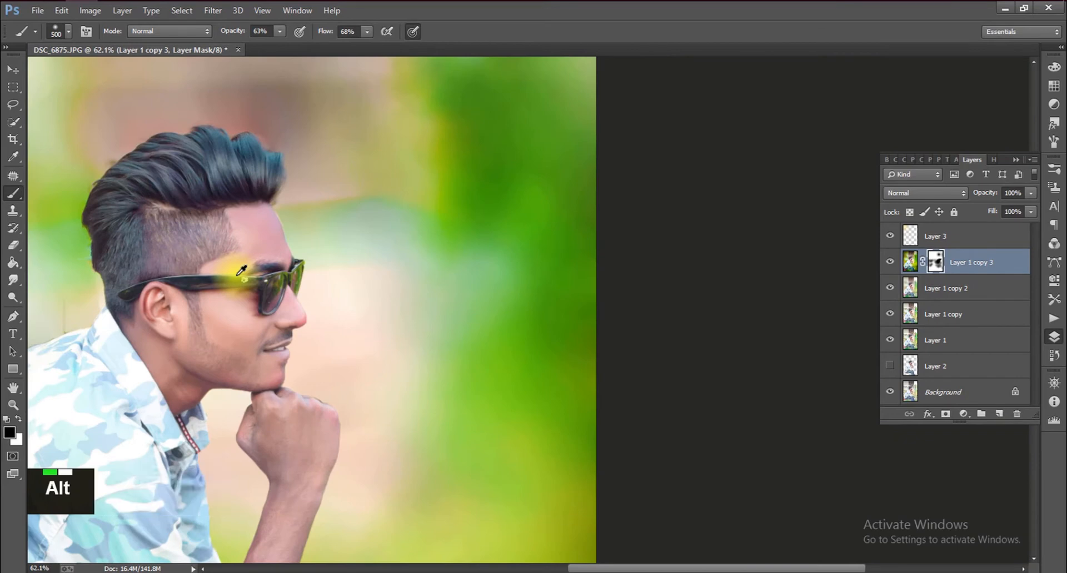
pyautogui.scroll(3, 243, 271)
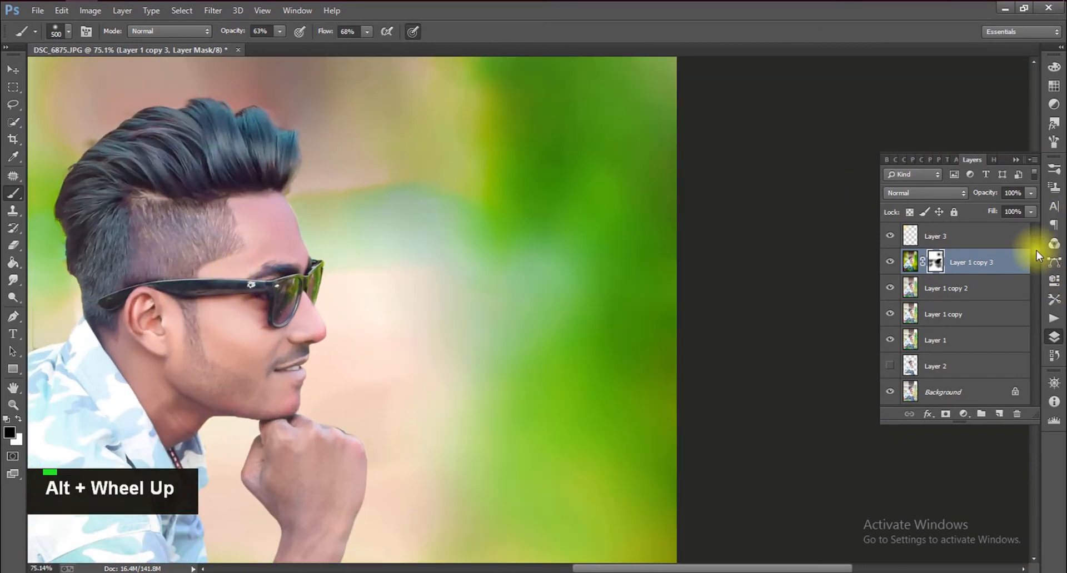
# Merge Layer 3, Layer 1 copy 3, Layer 1 copy 2, Layer 1 copy and Layer 1 into one layer, leaving Layer 2 out
pyautogui.keyDown('ctrl'); pyautogui.click(969, 238); pyautogui.keyUp('ctrl')
pyautogui.keyDown('ctrl'); pyautogui.click(973, 288); pyautogui.keyUp('ctrl')
pyautogui.keyDown('ctrl'); pyautogui.click(975, 314); pyautogui.keyUp('ctrl')
pyautogui.keyDown('ctrl'); pyautogui.click(975, 340); pyautogui.keyUp('ctrl')
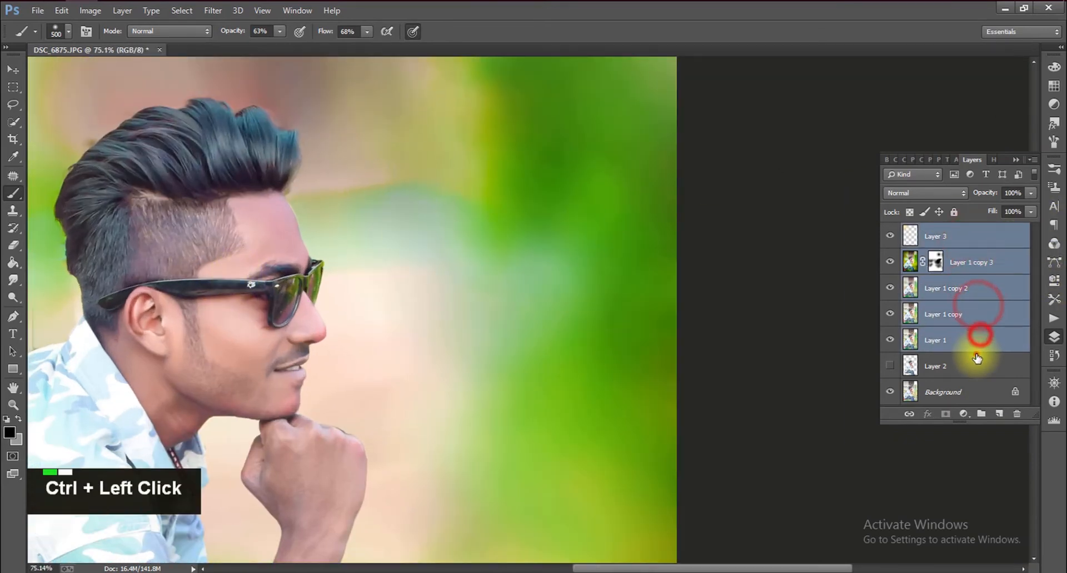
pyautogui.keyDown('ctrl'); pyautogui.click(975, 362); pyautogui.keyUp('ctrl')
pyautogui.keyDown('ctrl'); pyautogui.click(974, 360); pyautogui.keyUp('ctrl')
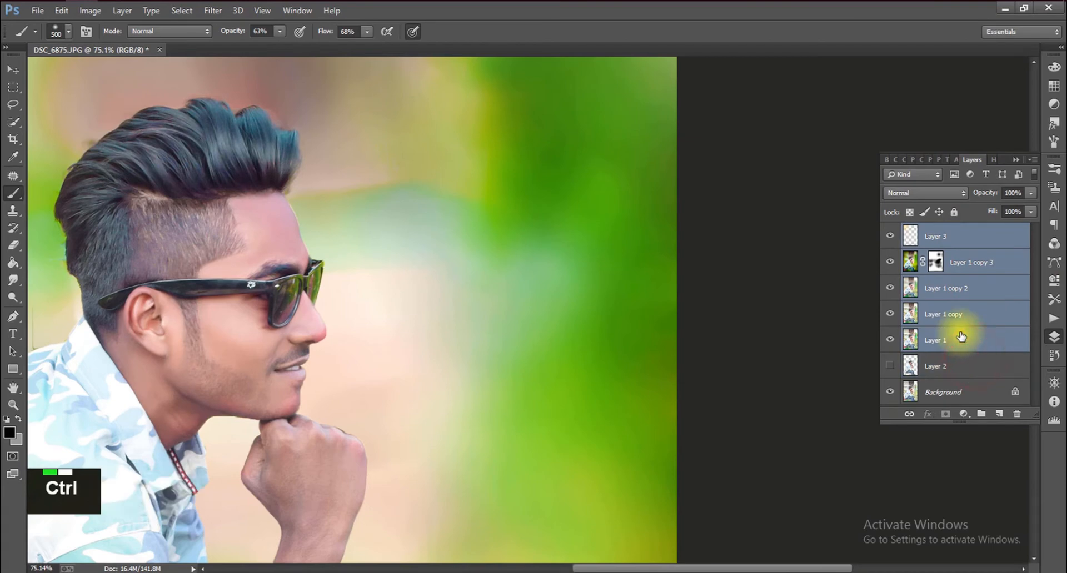
pyautogui.hotkey('ctrl', 'e')
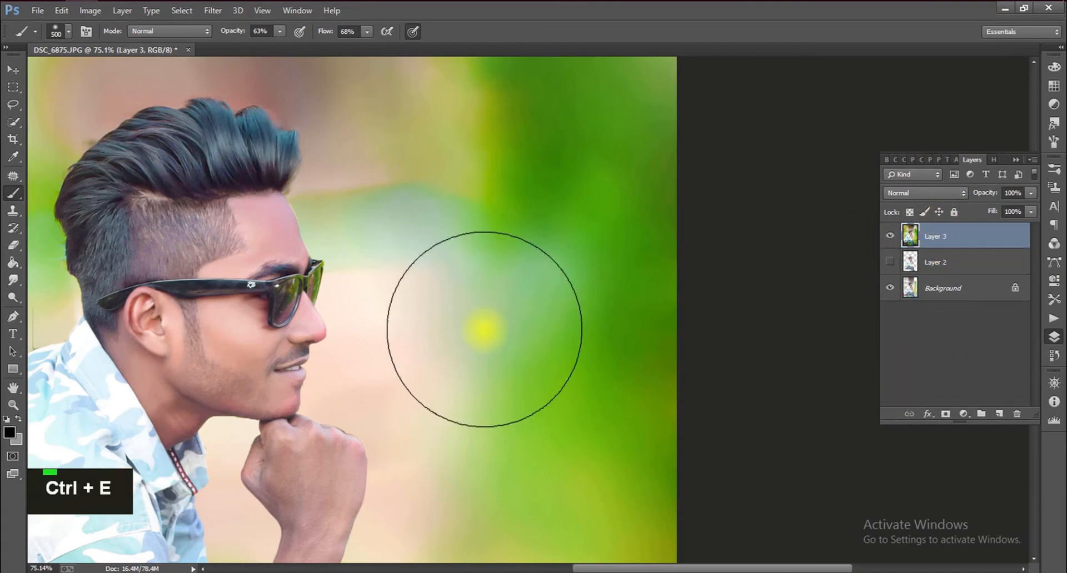
pyautogui.keyDown('alt'); pyautogui.scroll(2, 295, 239); pyautogui.keyUp('alt')
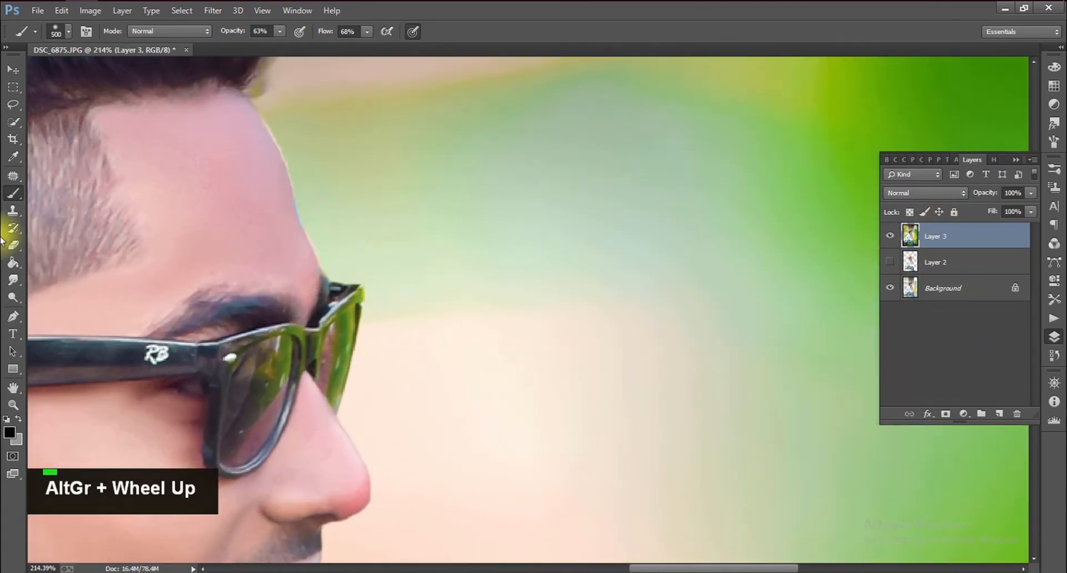
pyautogui.rightClick(12, 198)
pyautogui.click(11, 199)
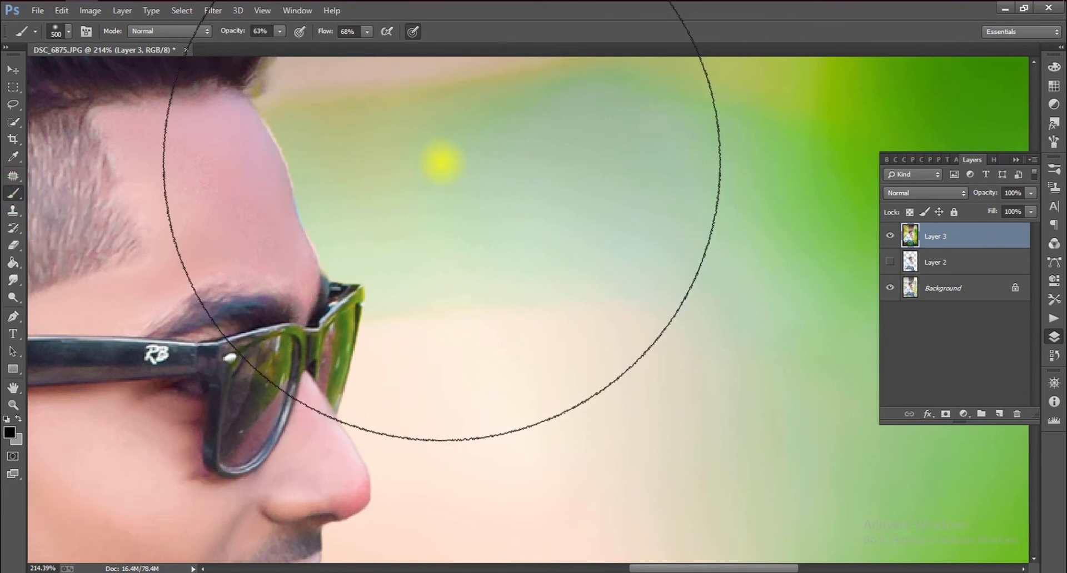
pyautogui.press('[')
pyautogui.press('[')
pyautogui.press('[')
pyautogui.press('[')
pyautogui.press('[')
pyautogui.press('[')
pyautogui.press('[')
pyautogui.press('[')
pyautogui.press('[')
pyautogui.press('[')
pyautogui.press('[')
pyautogui.press('[')
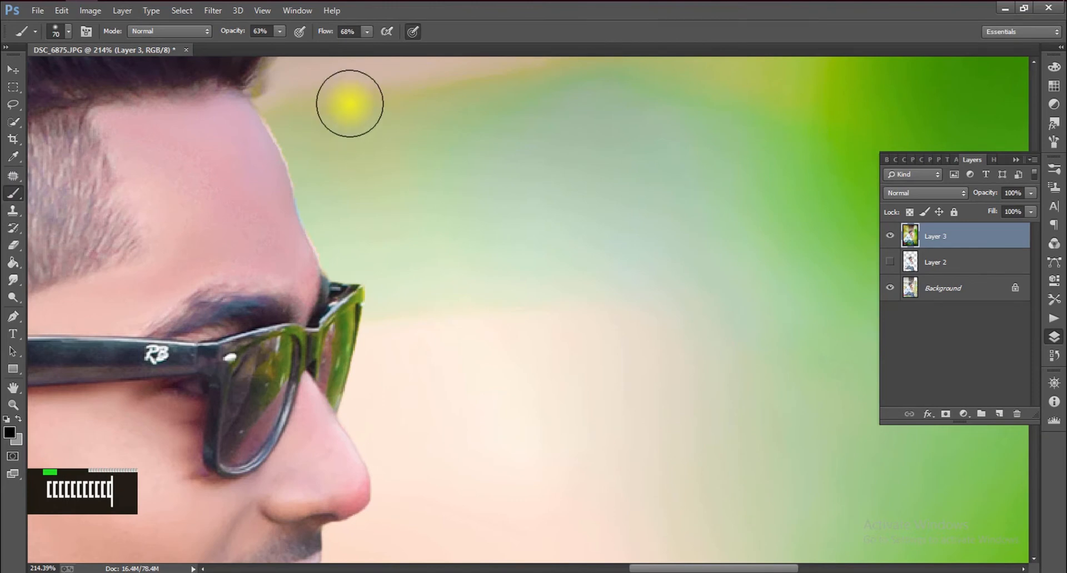
pyautogui.scroll(6, 396, 93)
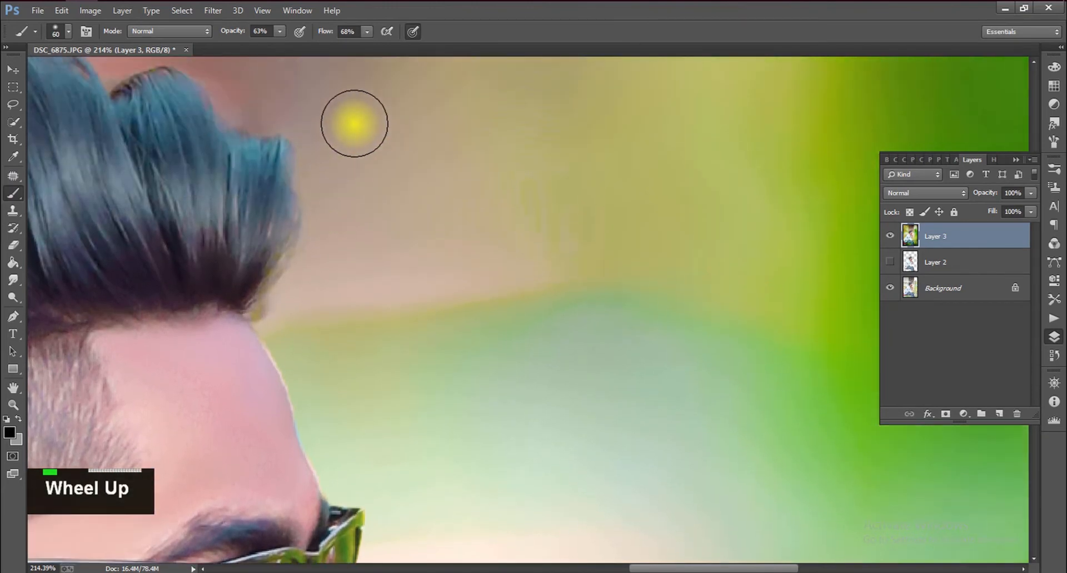
pyautogui.scroll(-1, 322, 281)
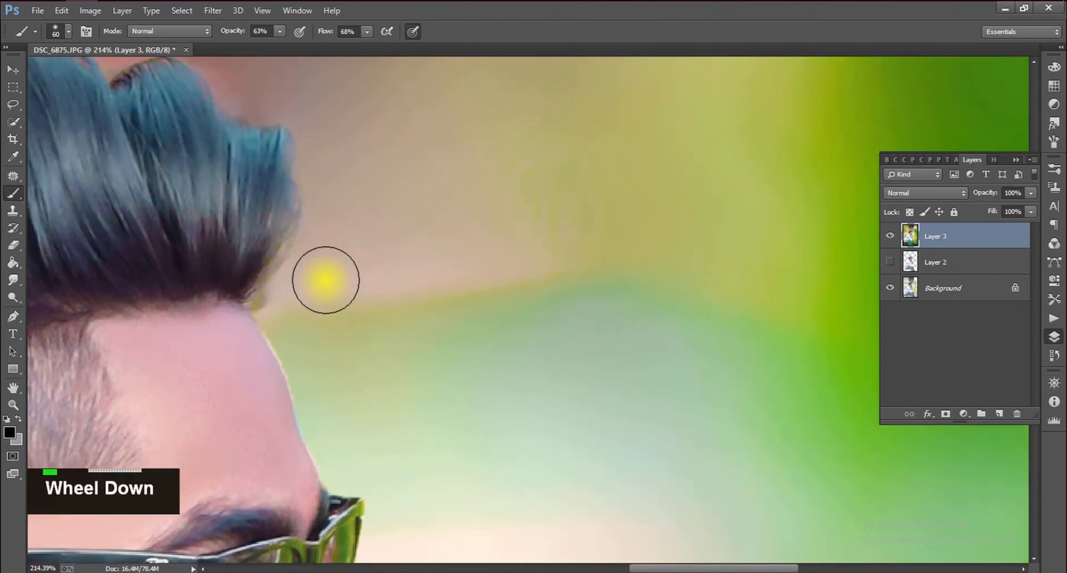
pyautogui.press('[')
pyautogui.press('[')
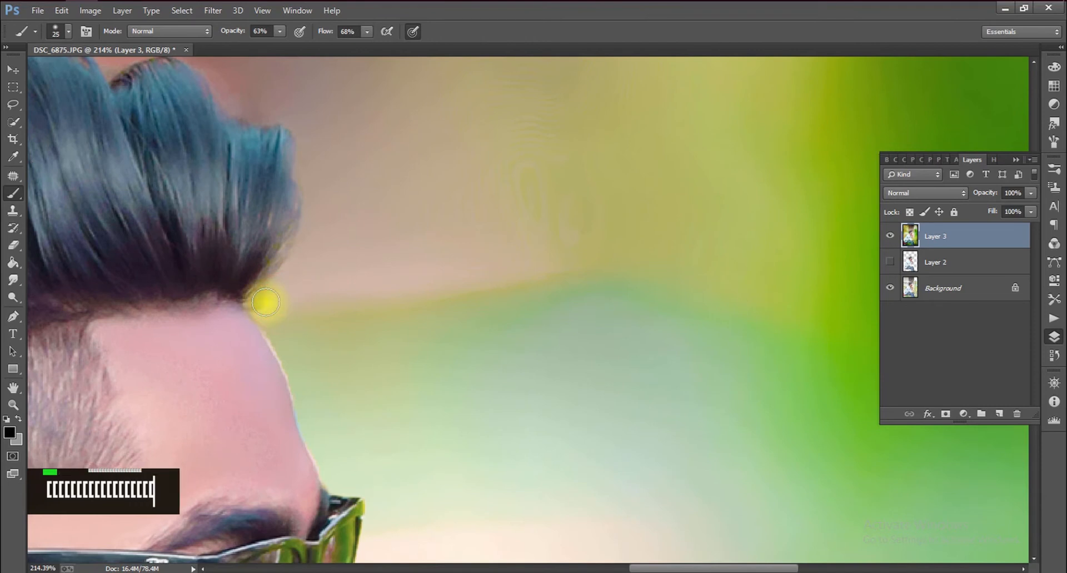
# Switch to the Mixer Brush at size 35 and blend the fringe where the hairline meets the forehead
pyautogui.rightClick(13, 193)
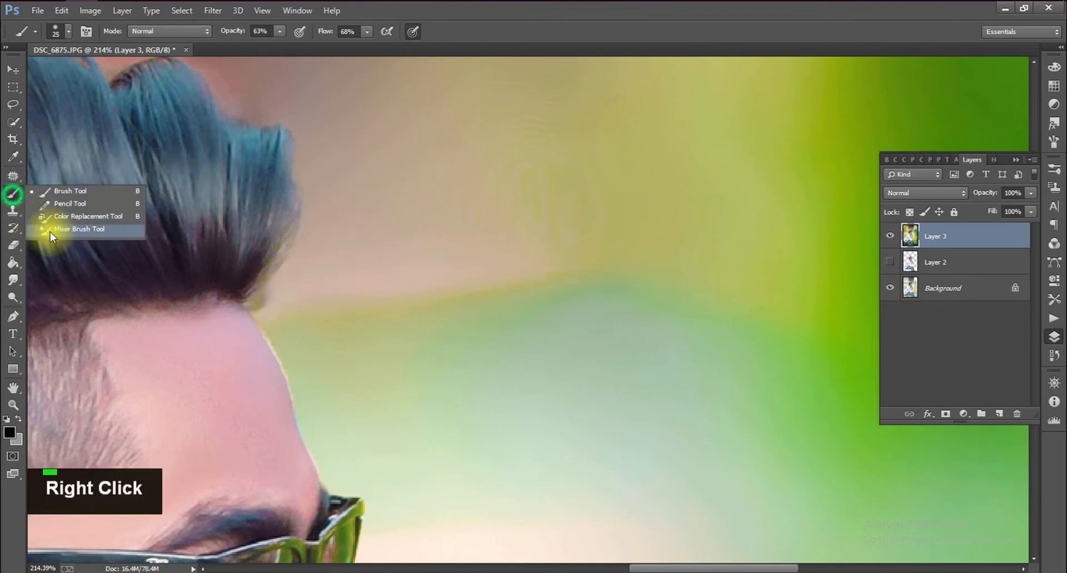
pyautogui.click(54, 232)
pyautogui.press('[')
pyautogui.press('[')
pyautogui.press('[')
pyautogui.press('[')
pyautogui.press('[')
pyautogui.press('[')
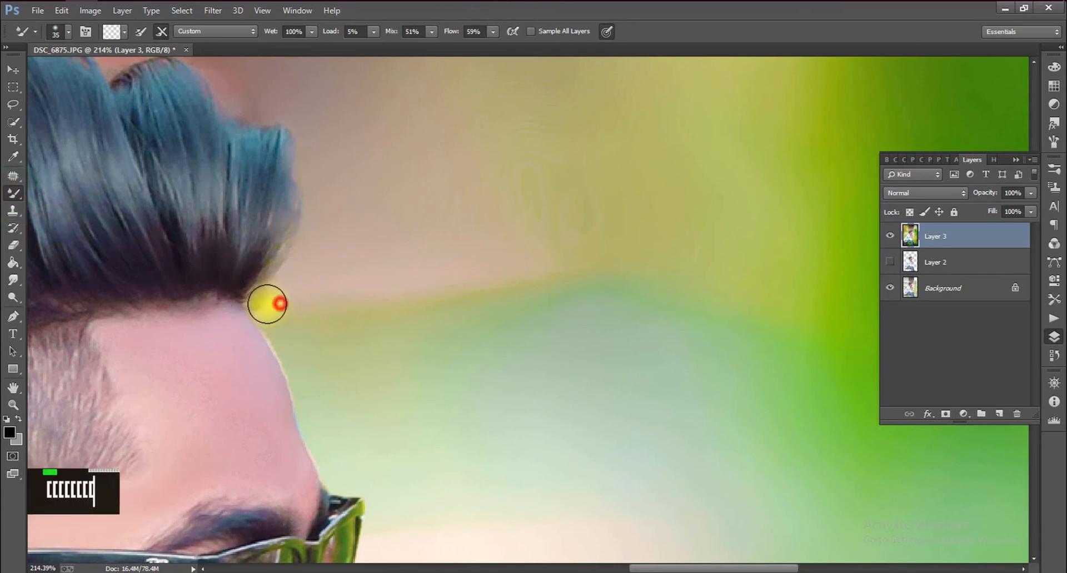
pyautogui.scroll(-2, 295, 320)
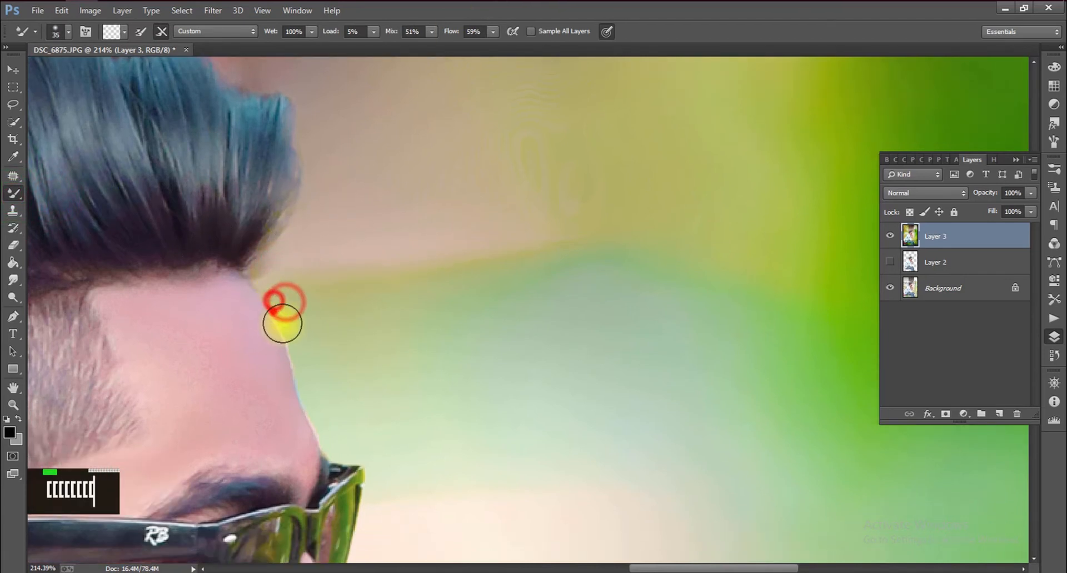
pyautogui.doubleClick(286, 304)
# Blend the fringe along the forehead and over the knuckles with the Mixer Brush at size 15 and 100% flow
pyautogui.press('[')
pyautogui.press('[')
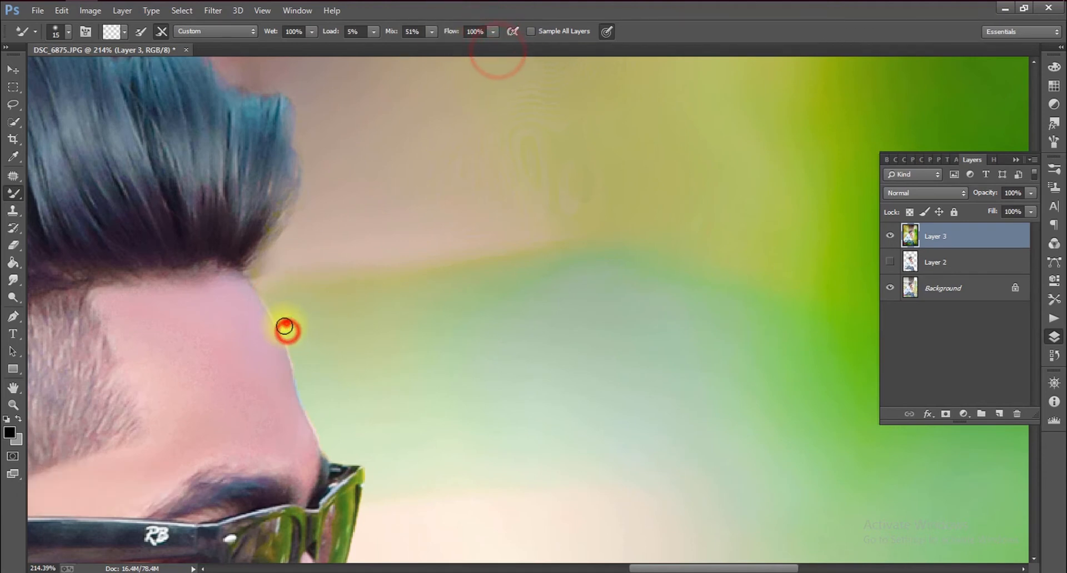
pyautogui.doubleClick(284, 321)
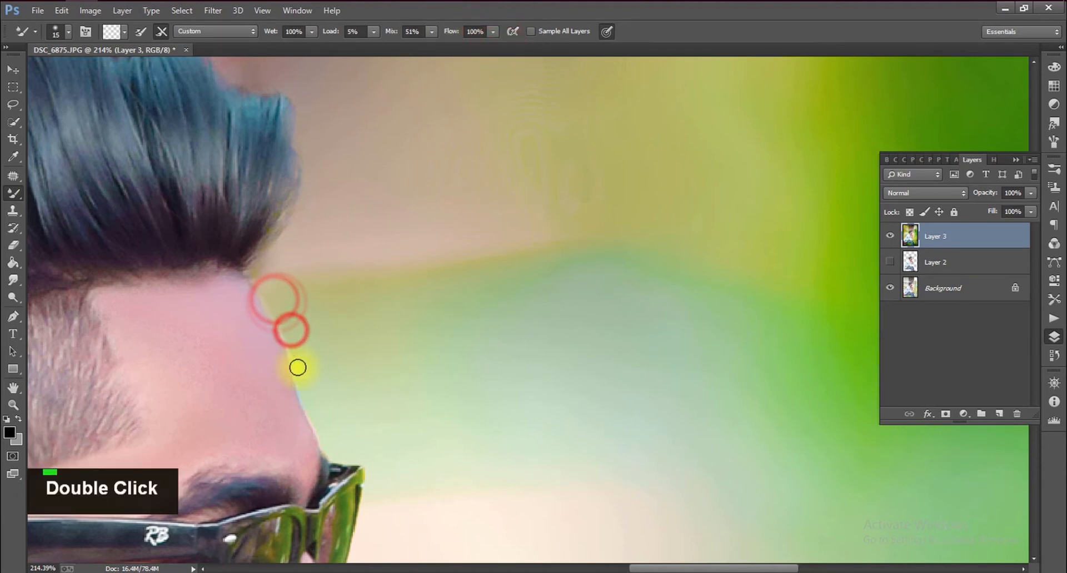
pyautogui.scroll(-2, 313, 339)
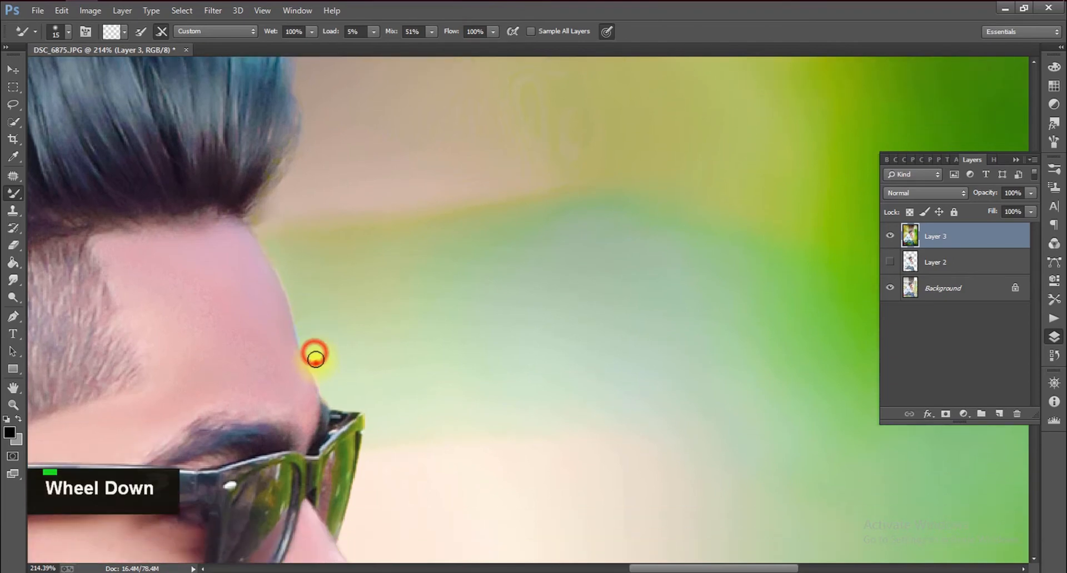
pyautogui.scroll(-5, 330, 390)
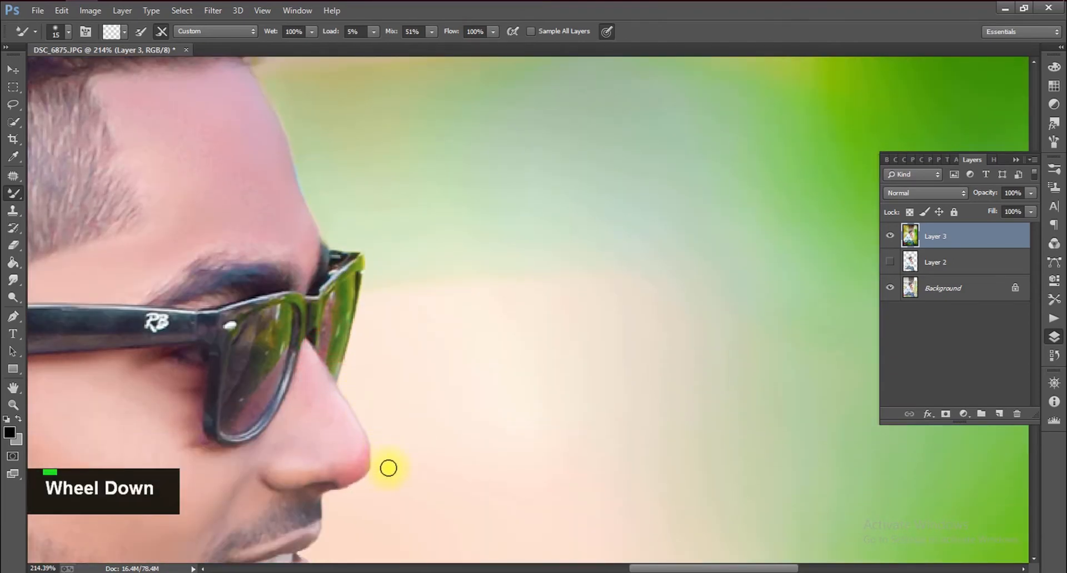
pyautogui.scroll(-10, 388, 468)
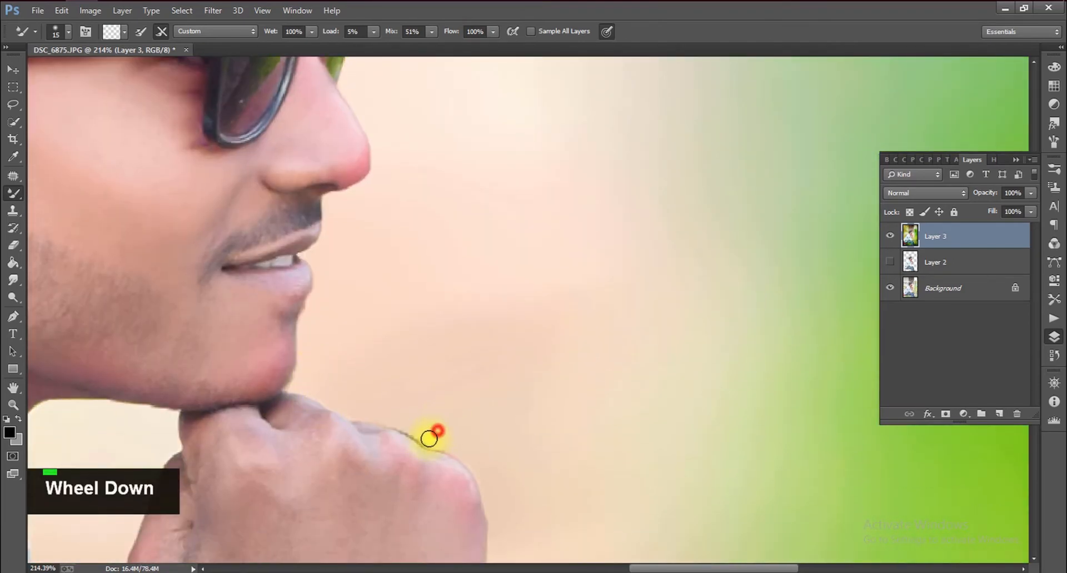
pyautogui.doubleClick(406, 430)
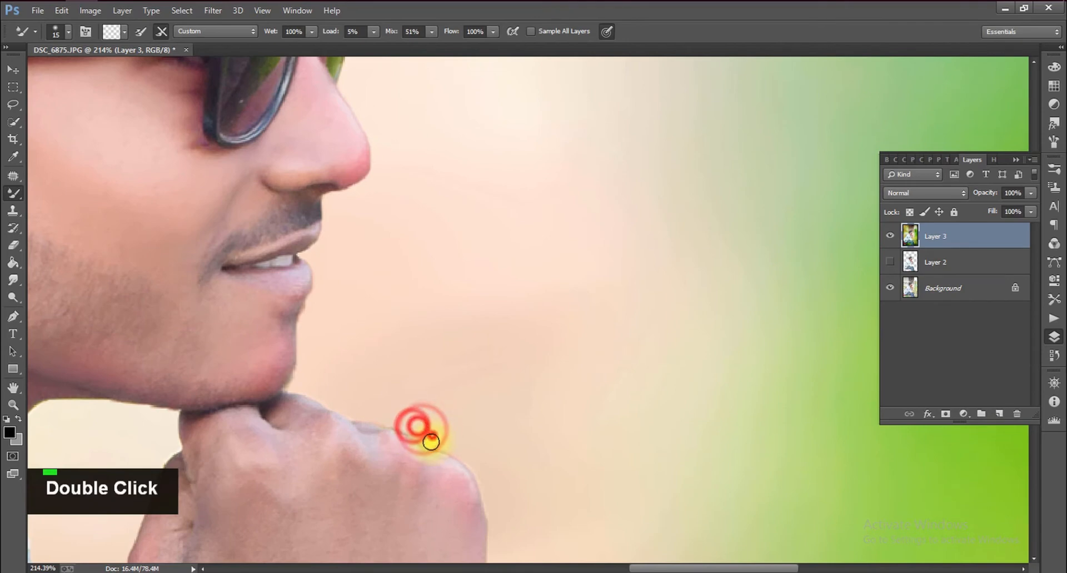
# Smear the flower remnants beside the raised forearm's cuff into the green background, using Mixer Brush sizes 50 and 45
pyautogui.scroll(-10, 450, 252)
pyautogui.scroll(-3, 451, 261)
pyautogui.scroll(-4, 450, 261)
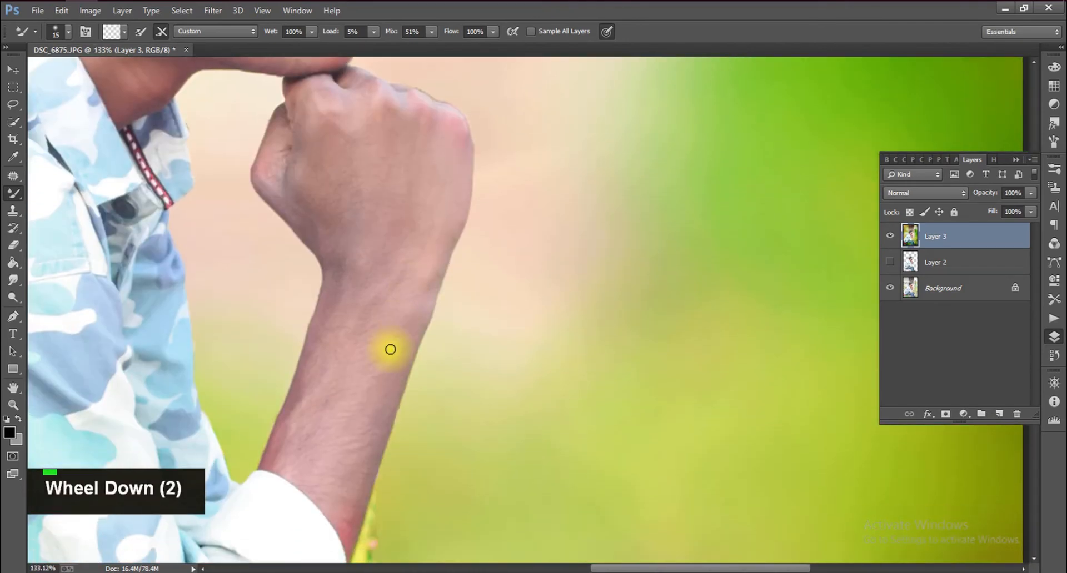
pyautogui.scroll(5, 388, 459)
pyautogui.press(']')
pyautogui.press(']')
pyautogui.press(']')
pyautogui.press(']')
pyautogui.press(']')
pyautogui.press(']')
pyautogui.press(']')
pyautogui.press(']')
pyautogui.moveTo(395, 385); pyautogui.dragTo(354, 404)
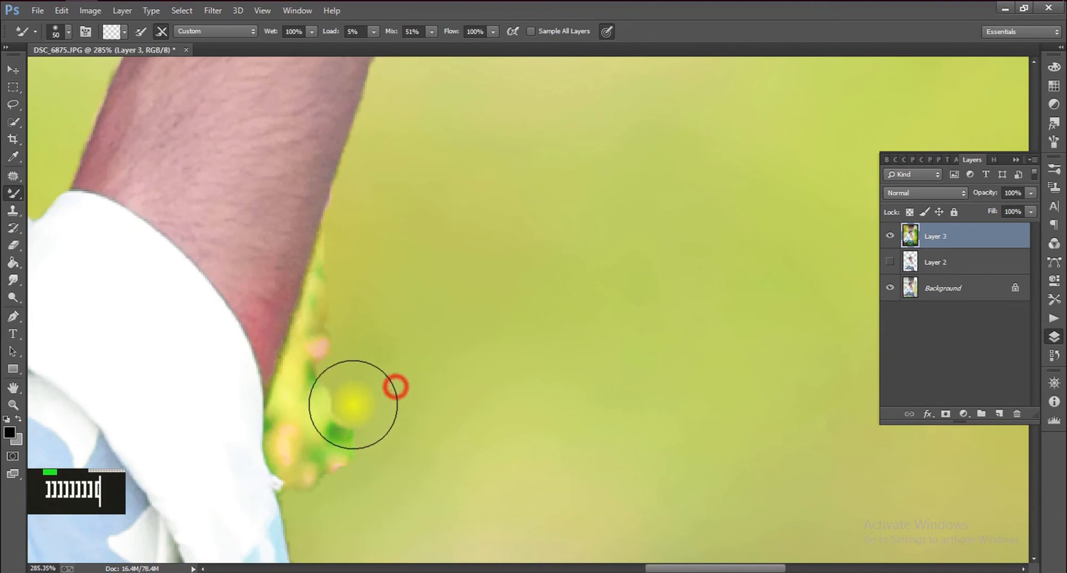
pyautogui.press('[')
pyautogui.press('[')
pyautogui.moveTo(398, 352); pyautogui.dragTo(319, 398)
pyautogui.moveTo(383, 433)
pyautogui.mouseDown()
pyautogui.moveTo(312, 454)
pyautogui.moveTo(301, 431)
pyautogui.mouseUp()
pyautogui.moveTo(347, 496); pyautogui.dragTo(309, 479)
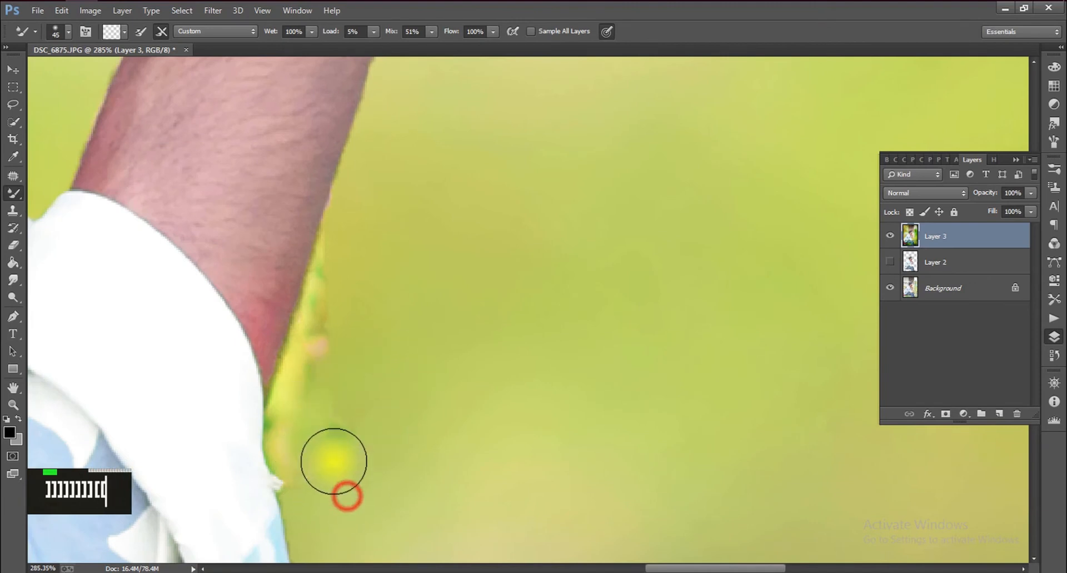
# Blend the remaining yellow and pink strip along the forearm's outer edge into the green background
pyautogui.moveTo(380, 383); pyautogui.dragTo(335, 425)
pyautogui.moveTo(355, 219)
pyautogui.mouseDown()
pyautogui.moveTo(330, 258)
pyautogui.moveTo(331, 289)
pyautogui.mouseUp()
pyautogui.moveTo(361, 275); pyautogui.dragTo(329, 349)
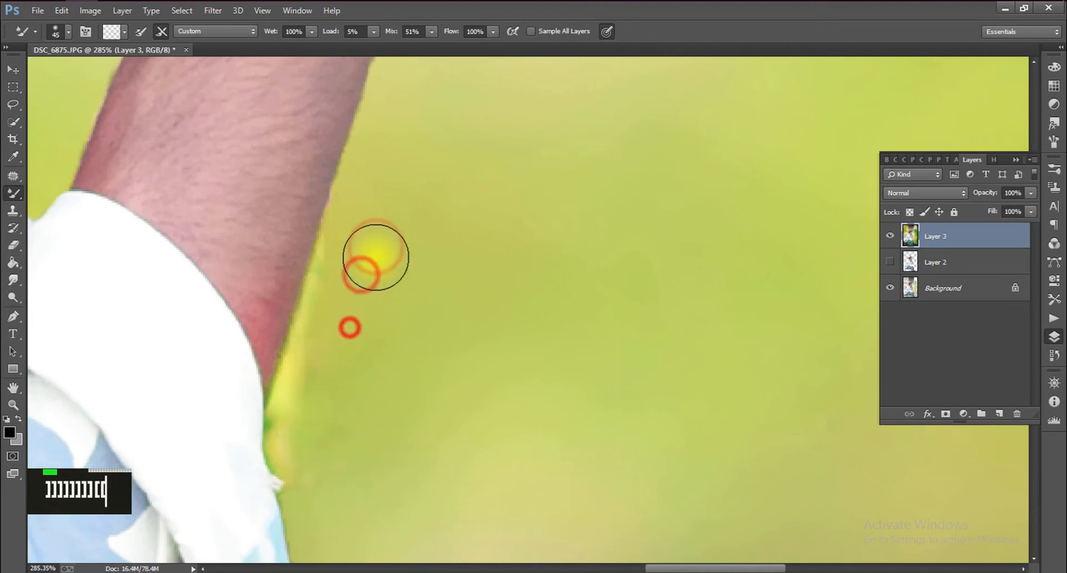
pyautogui.moveTo(369, 252)
pyautogui.mouseDown()
pyautogui.moveTo(328, 303)
pyautogui.moveTo(366, 261)
pyautogui.moveTo(371, 294)
pyautogui.moveTo(351, 273)
pyautogui.moveTo(331, 359)
pyautogui.moveTo(314, 361)
pyautogui.moveTo(299, 402)
pyautogui.mouseUp()
pyautogui.click(365, 262)
# Clean up the narrow yellow fringe between the forearm, the white cuff and the background, reducing the Mixer Brush to size 25
pyautogui.press('[')
pyautogui.press('[')
pyautogui.moveTo(308, 381)
pyautogui.mouseDown()
pyautogui.moveTo(292, 401)
pyautogui.moveTo(291, 443)
pyautogui.mouseUp()
pyautogui.moveTo(315, 406); pyautogui.dragTo(283, 427)
pyautogui.press('[')
pyautogui.press('[')
pyautogui.moveTo(301, 421)
pyautogui.mouseDown()
pyautogui.moveTo(279, 428)
pyautogui.moveTo(280, 479)
pyautogui.mouseUp()
pyautogui.click(282, 465)
pyautogui.moveTo(306, 378); pyautogui.dragTo(276, 425)
pyautogui.moveTo(285, 416); pyautogui.dragTo(280, 453)
pyautogui.moveTo(283, 426); pyautogui.dragTo(281, 442)
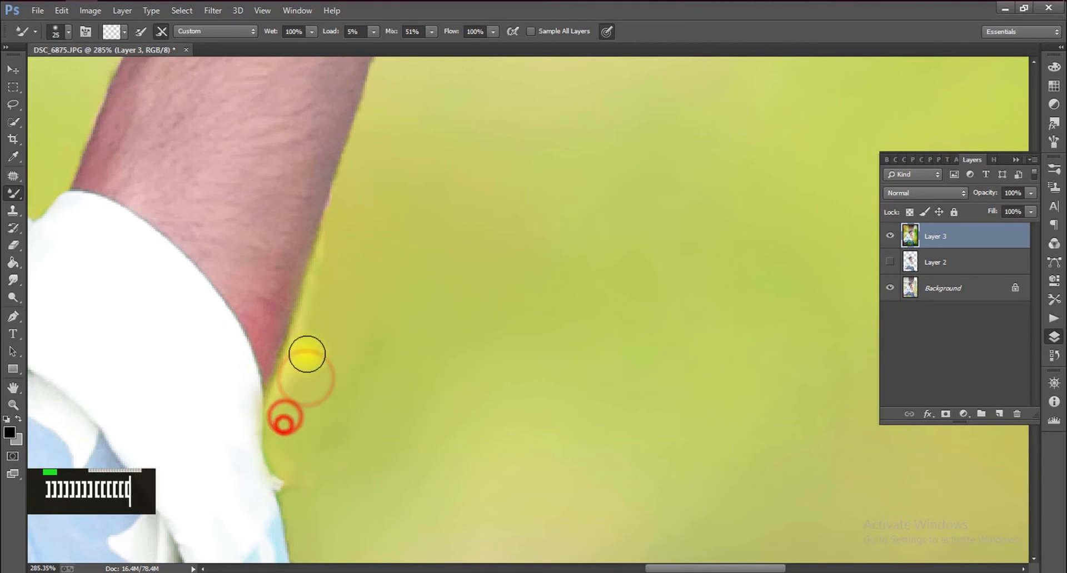
pyautogui.moveTo(322, 311); pyautogui.dragTo(284, 408)
pyautogui.moveTo(314, 327)
pyautogui.mouseDown()
pyautogui.moveTo(314, 335)
pyautogui.moveTo(315, 320)
pyautogui.mouseUp()
# Smear the pink and green patch above the jeans' thigh into the background with the Mixer Brush at size 25
pyautogui.keyDown('alt'); pyautogui.scroll(-3, 315, 321); pyautogui.keyUp('alt')
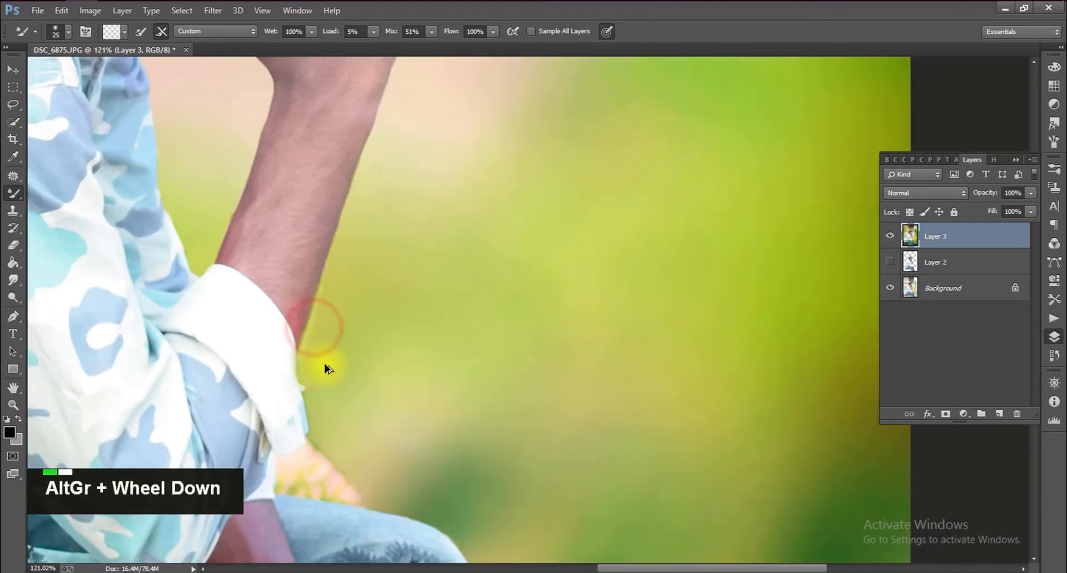
pyautogui.keyDown('alt'); pyautogui.scroll(2, 322, 369); pyautogui.keyUp('alt')
pyautogui.scroll(-2, 345, 464)
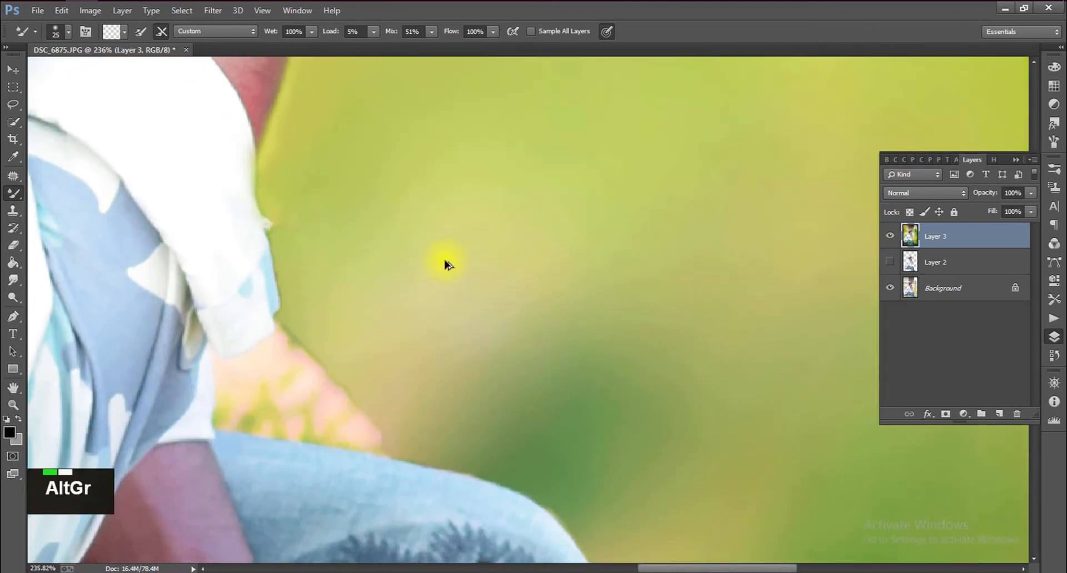
pyautogui.keyDown('alt'); pyautogui.scroll(1, 442, 280); pyautogui.keyUp('alt')
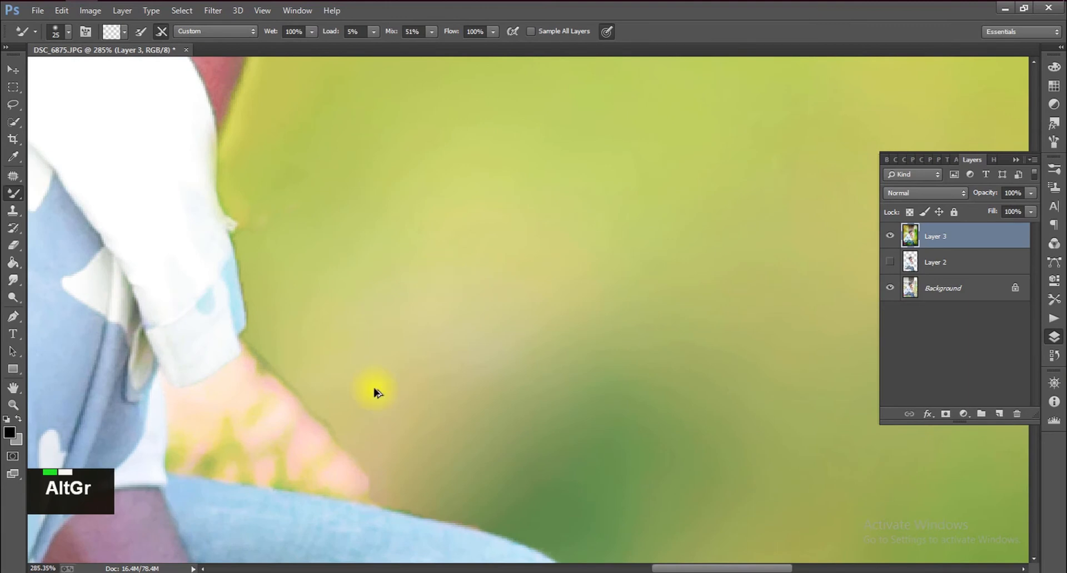
pyautogui.keyDown('alt'); pyautogui.scroll(1, 371, 359); pyautogui.keyUp('alt')
pyautogui.scroll(-4, 365, 216)
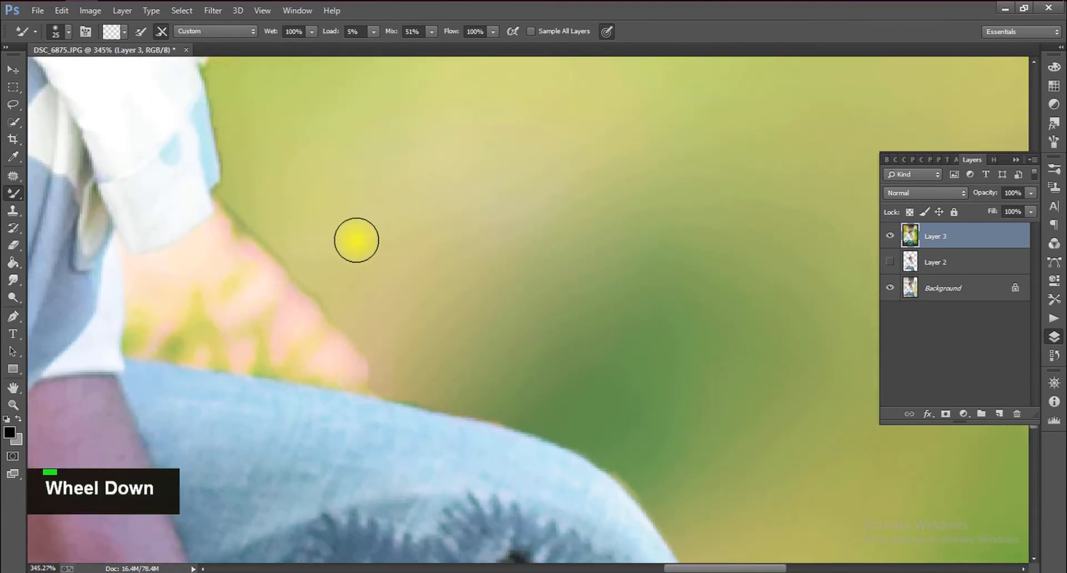
pyautogui.doubleClick(329, 262)
pyautogui.doubleClick(329, 263)
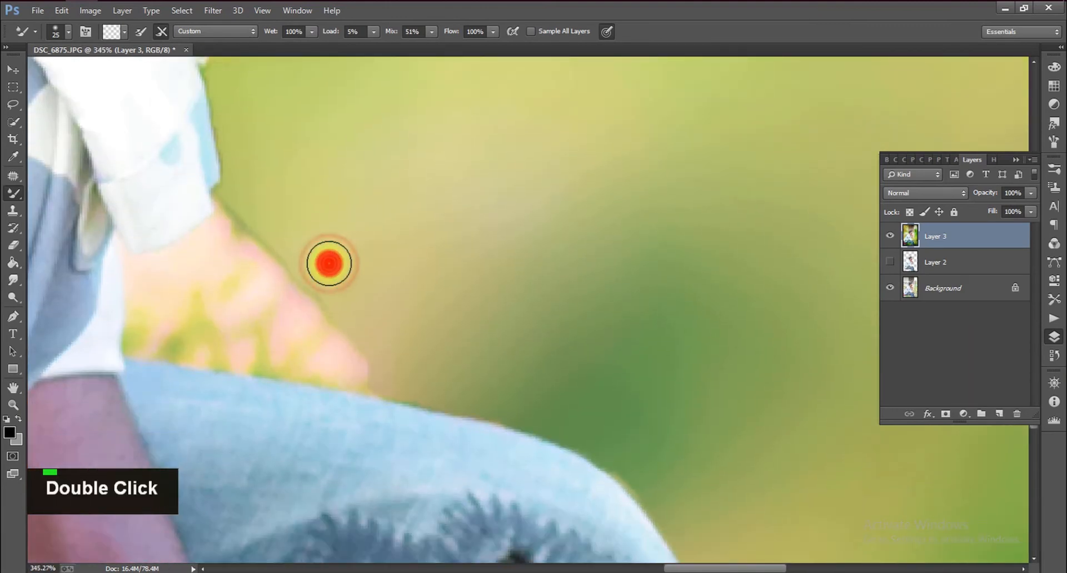
pyautogui.moveTo(327, 265); pyautogui.dragTo(254, 312)
pyautogui.moveTo(333, 317); pyautogui.dragTo(249, 328)
pyautogui.moveTo(328, 273); pyautogui.dragTo(288, 341)
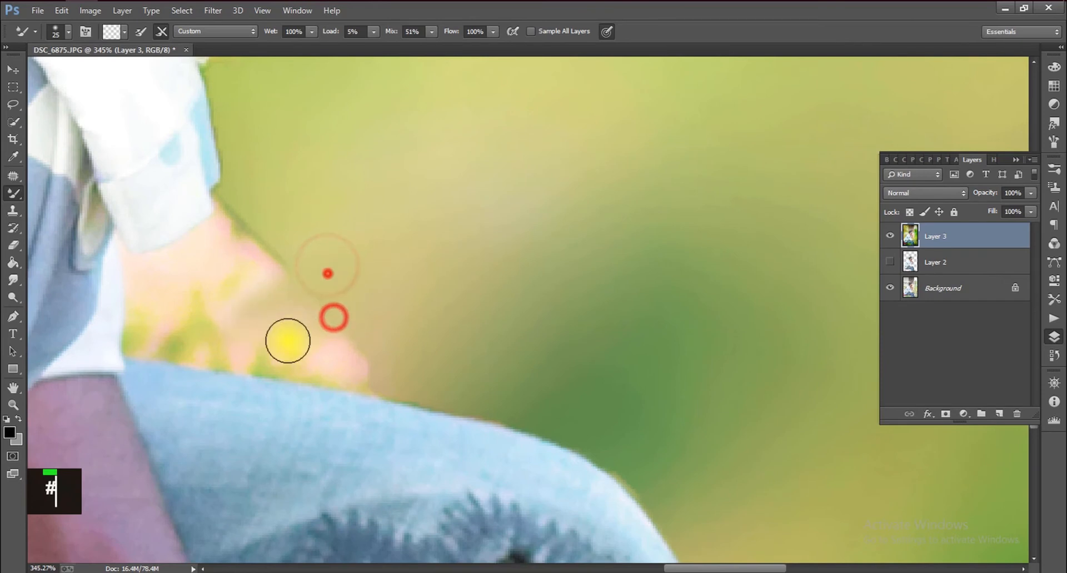
pyautogui.moveTo(385, 321); pyautogui.dragTo(329, 360)
pyautogui.moveTo(400, 367); pyautogui.dragTo(340, 378)
pyautogui.moveTo(358, 351)
pyautogui.mouseDown()
pyautogui.moveTo(305, 373)
pyautogui.moveTo(266, 370)
pyautogui.mouseUp()
pyautogui.moveTo(299, 356); pyautogui.dragTo(272, 360)
pyautogui.moveTo(343, 350); pyautogui.dragTo(207, 351)
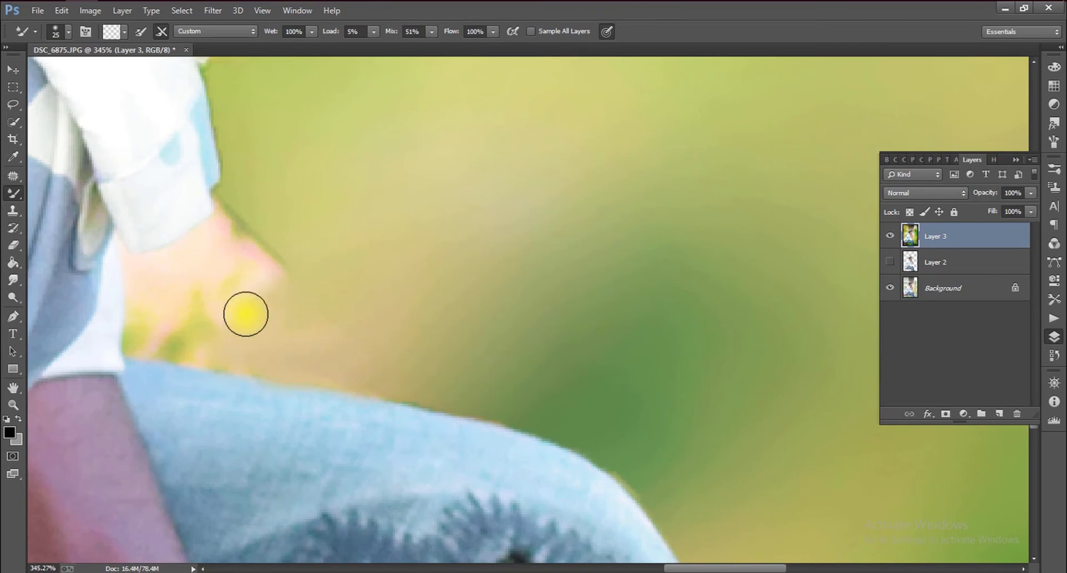
# Blend away the dark diagonal edge and pink remnant just below the sleeve with the Mixer Brush at size 40
pyautogui.press(']')
pyautogui.press(']')
pyautogui.press(']')
pyautogui.moveTo(239, 228); pyautogui.dragTo(219, 248)
pyautogui.moveTo(267, 215); pyautogui.dragTo(247, 250)
pyautogui.moveTo(315, 228); pyautogui.dragTo(256, 256)
pyautogui.moveTo(323, 244); pyautogui.dragTo(258, 278)
pyautogui.moveTo(250, 301); pyautogui.dragTo(186, 316)
pyautogui.moveTo(287, 199); pyautogui.dragTo(248, 225)
pyautogui.moveTo(278, 198)
pyautogui.mouseDown()
pyautogui.moveTo(248, 247)
pyautogui.moveTo(247, 222)
pyautogui.mouseUp()
pyautogui.moveTo(258, 204); pyautogui.dragTo(238, 220)
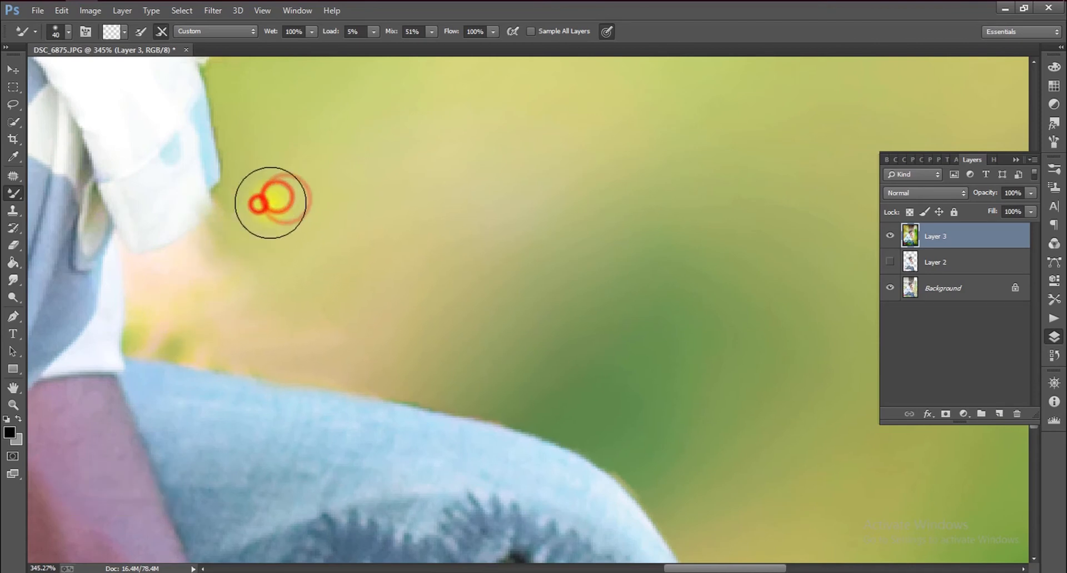
# Smooth the last yellow-green spots in the gap between the shirt hem and the jeans, reducing the Mixer Brush to size 20
pyautogui.moveTo(245, 271); pyautogui.dragTo(162, 329)
pyautogui.press('[')
pyautogui.moveTo(217, 309)
pyautogui.mouseDown()
pyautogui.moveTo(181, 329)
pyautogui.moveTo(185, 304)
pyautogui.moveTo(168, 321)
pyautogui.moveTo(144, 315)
pyautogui.moveTo(132, 346)
pyautogui.mouseUp()
pyautogui.press('[')
pyautogui.press('[')
pyautogui.moveTo(174, 338); pyautogui.dragTo(134, 347)
pyautogui.moveTo(167, 340); pyautogui.dragTo(137, 349)
pyautogui.moveTo(241, 342); pyautogui.dragTo(218, 353)
pyautogui.doubleClick(205, 337)
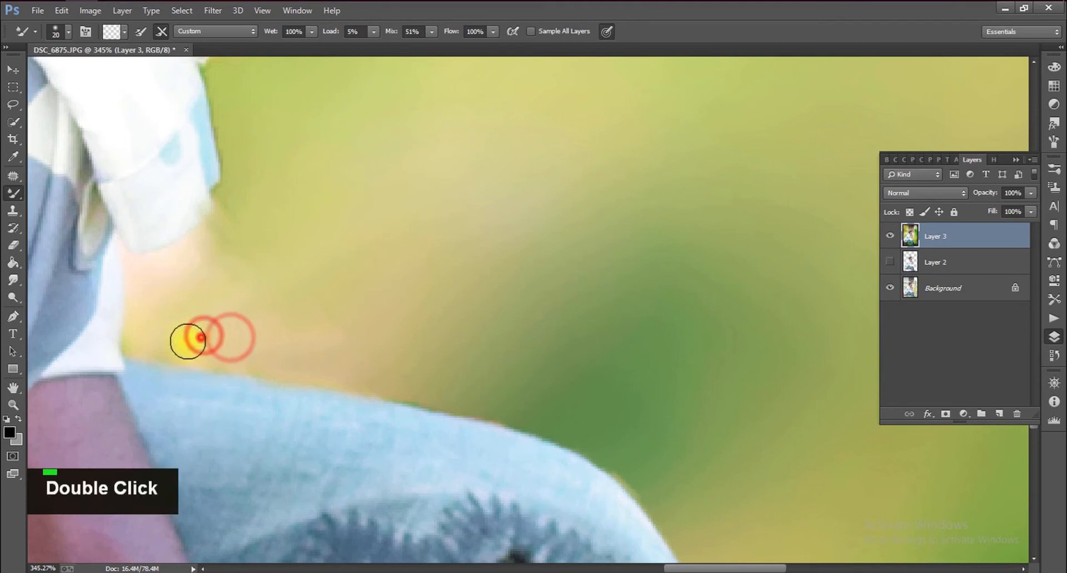
# Soften the background beside the sleeve and above the knee, enlarging the Mixer Brush from size 40 to 80
pyautogui.keyDown('alt'); pyautogui.scroll(-3, 183, 334); pyautogui.keyUp('alt')
pyautogui.press(']')
pyautogui.press(']')
pyautogui.press(']')
pyautogui.press(']')
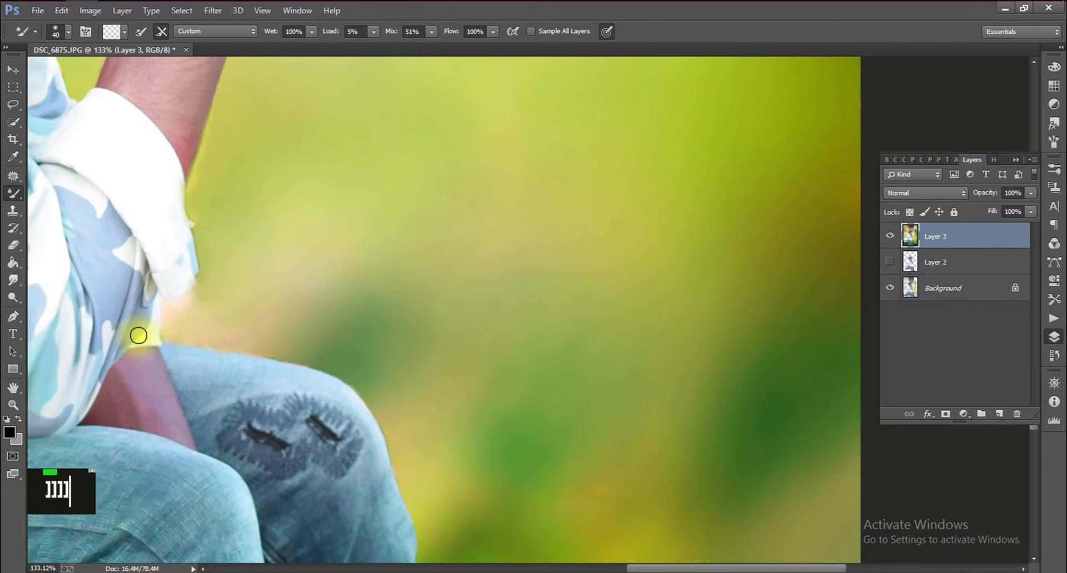
pyautogui.moveTo(239, 295)
pyautogui.mouseDown()
pyautogui.moveTo(246, 322)
pyautogui.moveTo(263, 325)
pyautogui.moveTo(225, 326)
pyautogui.moveTo(248, 328)
pyautogui.moveTo(228, 307)
pyautogui.moveTo(256, 296)
pyautogui.mouseUp()
pyautogui.press(']')
pyautogui.press(']')
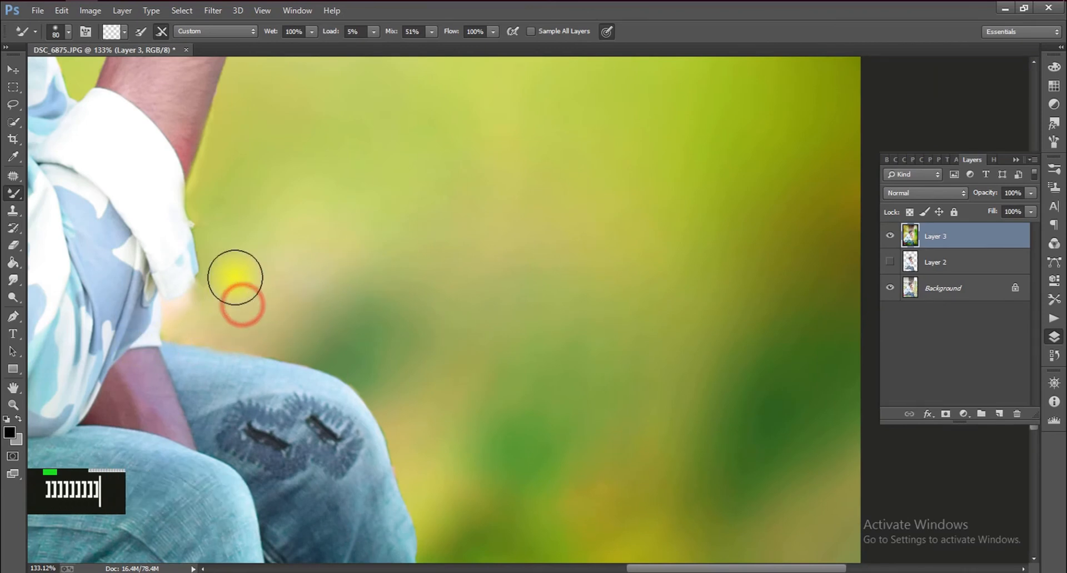
# Blend away the dark smudges along the back edge of the hair with the Mixer Brush at size 25
pyautogui.keyDown('alt'); pyautogui.scroll(-5, 316, 228); pyautogui.keyUp('alt')
pyautogui.keyDown('alt'); pyautogui.scroll(1, 647, 261); pyautogui.keyUp('alt')
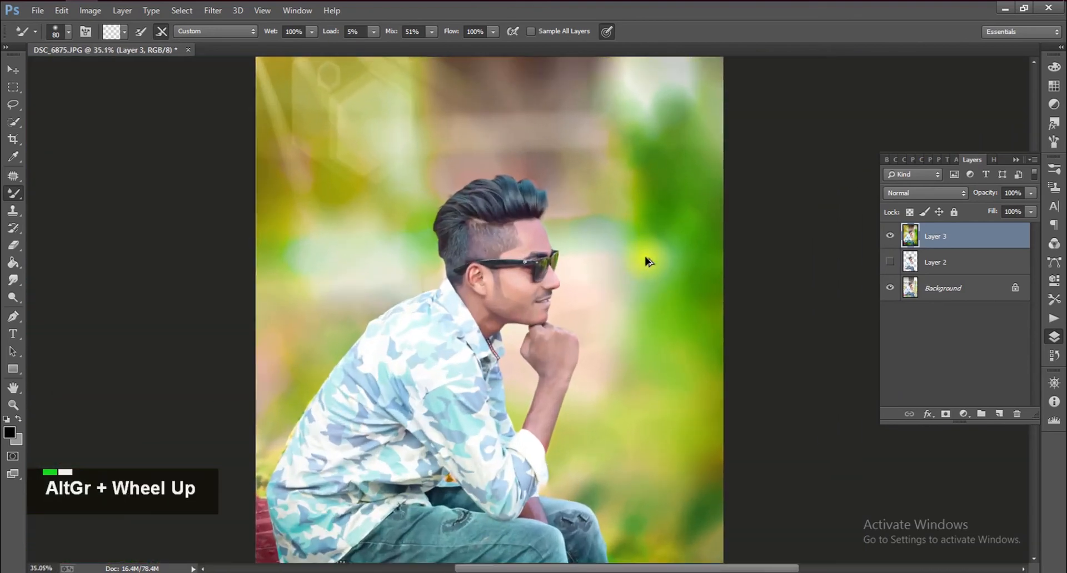
pyautogui.keyDown('alt'); pyautogui.scroll(-2, 648, 233); pyautogui.keyUp('alt')
pyautogui.keyDown('alt'); pyautogui.scroll(9, 498, 150); pyautogui.keyUp('alt')
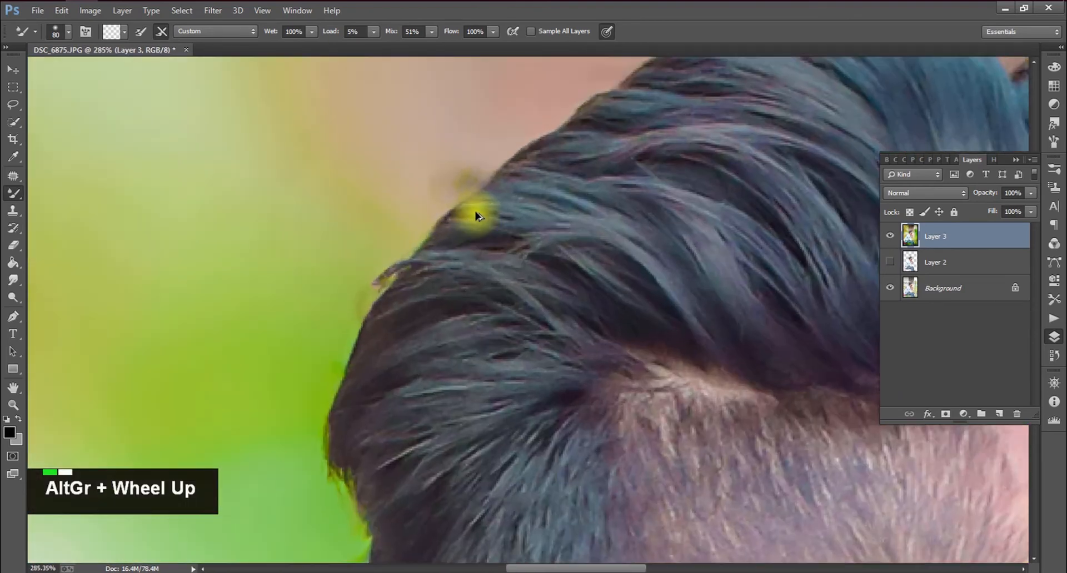
pyautogui.keyDown('alt'); pyautogui.scroll(1, 461, 183); pyautogui.keyUp('alt')
pyautogui.press('[')
pyautogui.click(467, 156)
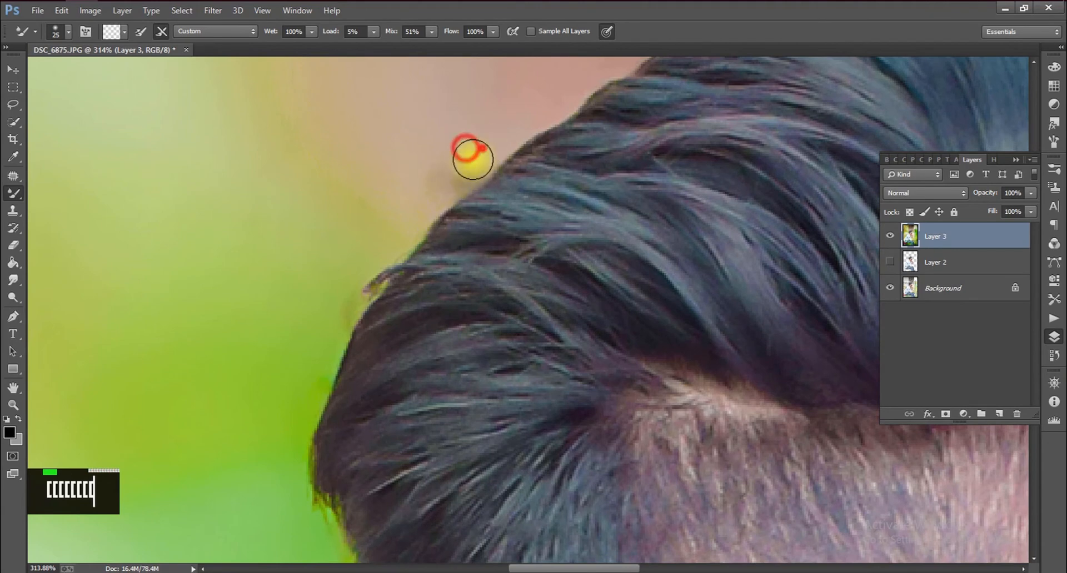
pyautogui.click(441, 178)
pyautogui.click(336, 308)
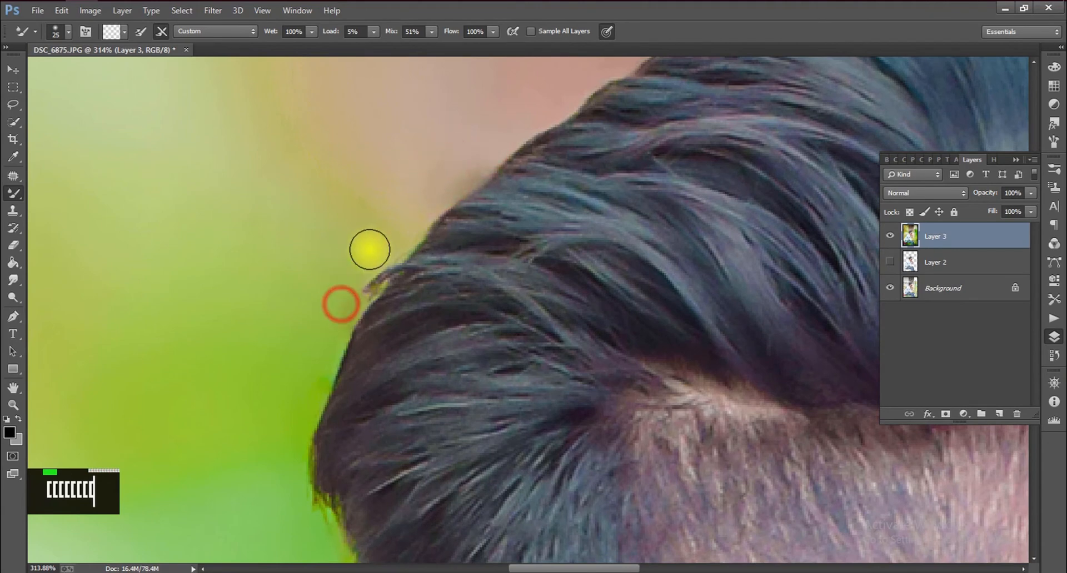
# Raise the top and back of the hair in Liquify using the Forward Warp tool at brush size 300
pyautogui.scroll(-8, 412, 200)
pyautogui.scroll(-1, 432, 190)
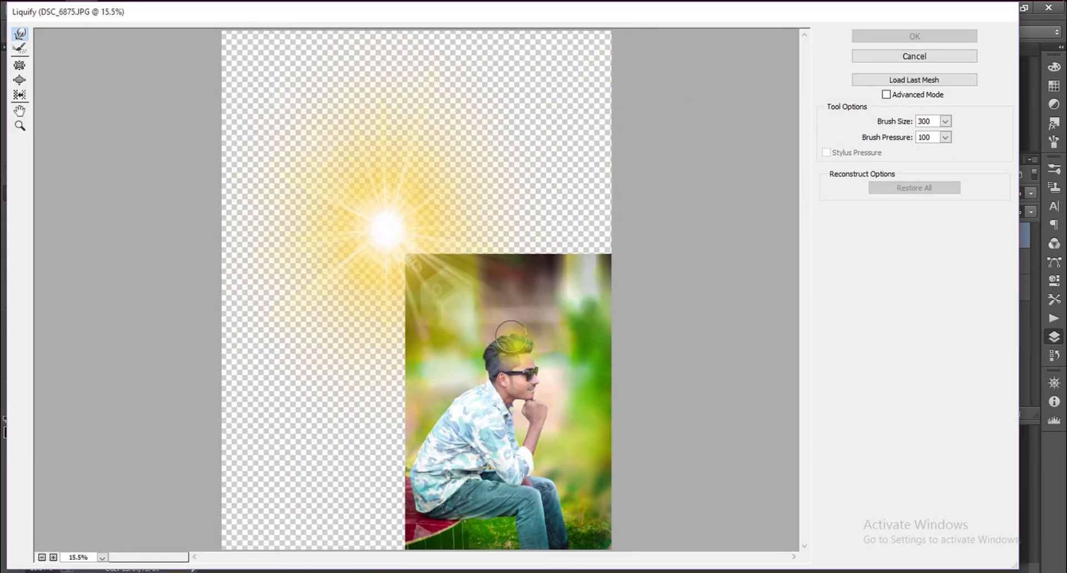
pyautogui.scroll(1, 543, 374)
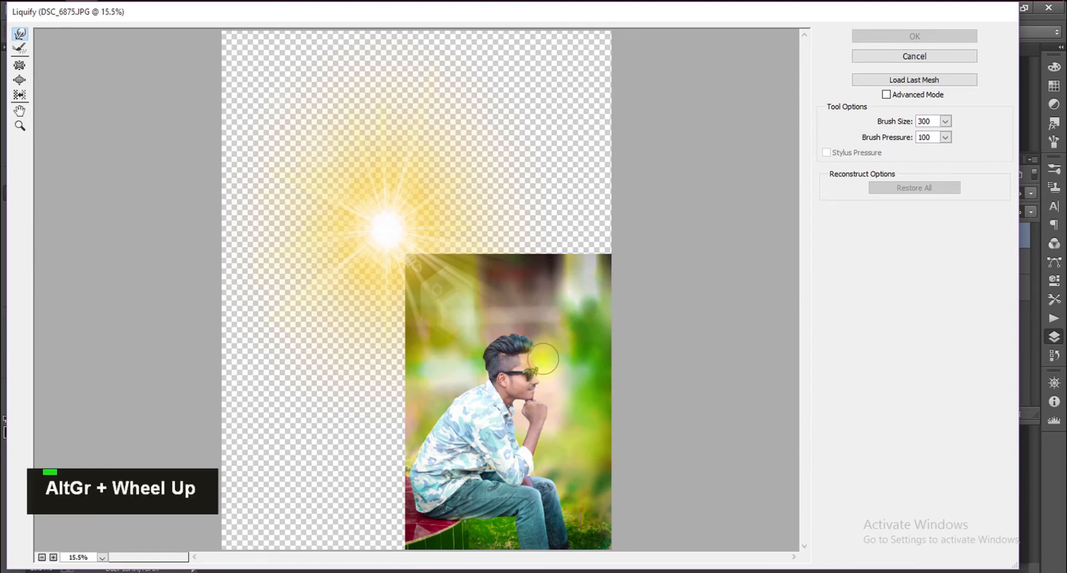
pyautogui.press('space')
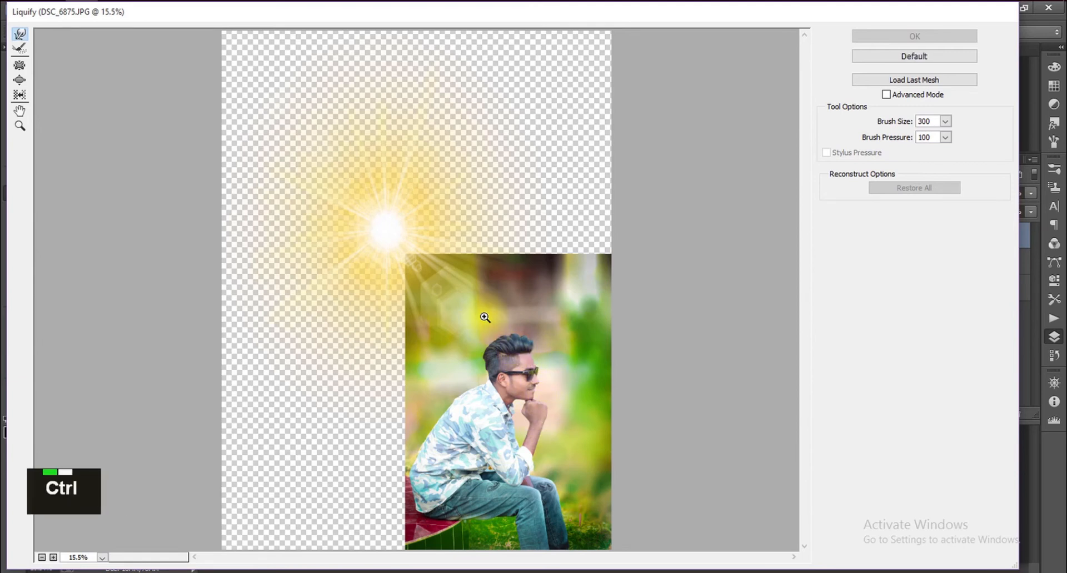
pyautogui.moveTo(459, 314)
pyautogui.mouseDown()
pyautogui.moveTo(486, 358)
pyautogui.moveTo(598, 398)
pyautogui.moveTo(595, 428)
pyautogui.mouseUp()
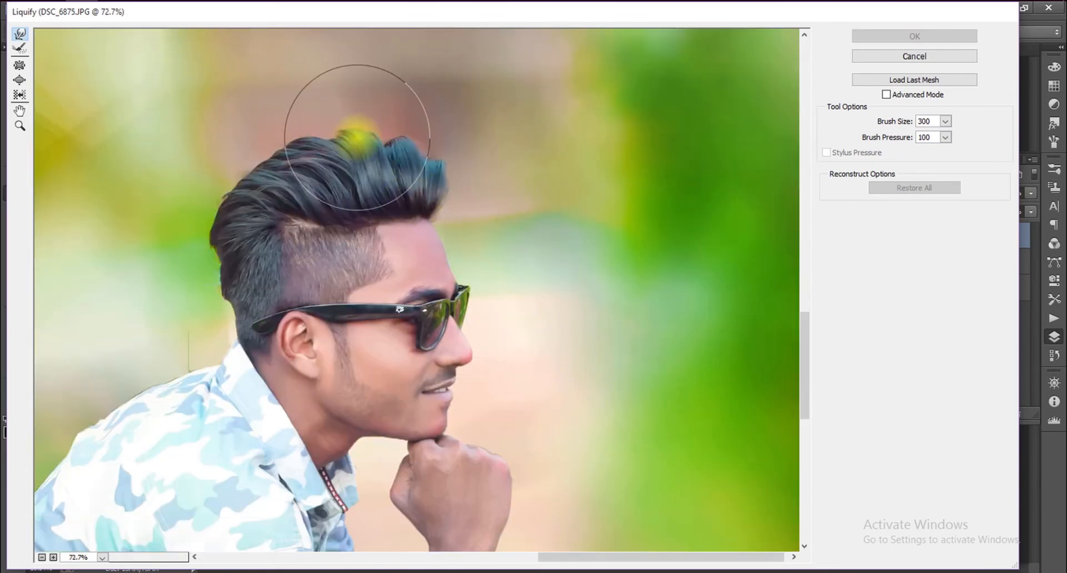
pyautogui.press(']')
pyautogui.press('[')
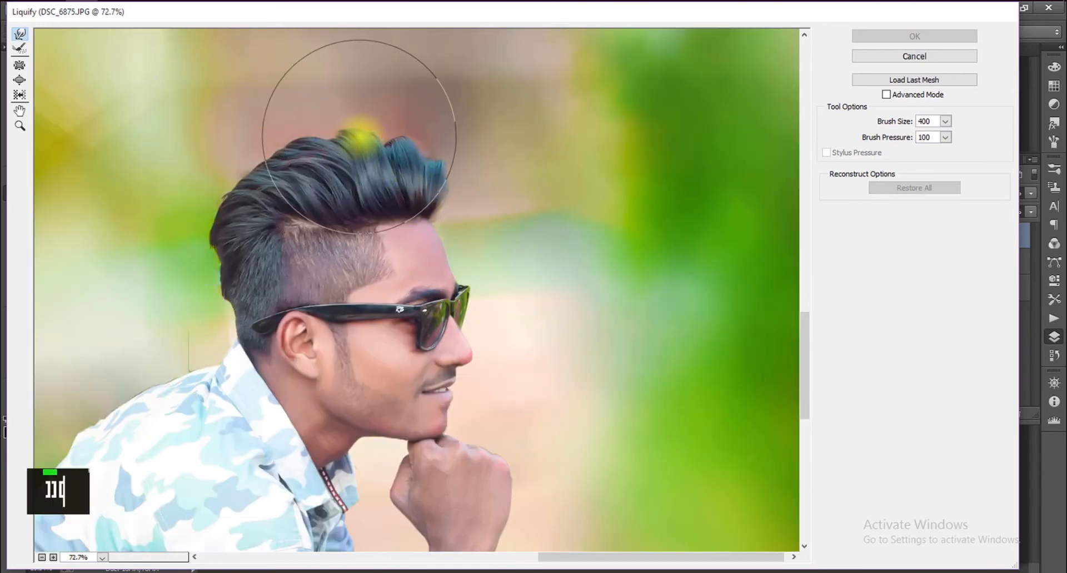
pyautogui.press('[')
pyautogui.moveTo(364, 144); pyautogui.dragTo(434, 148)
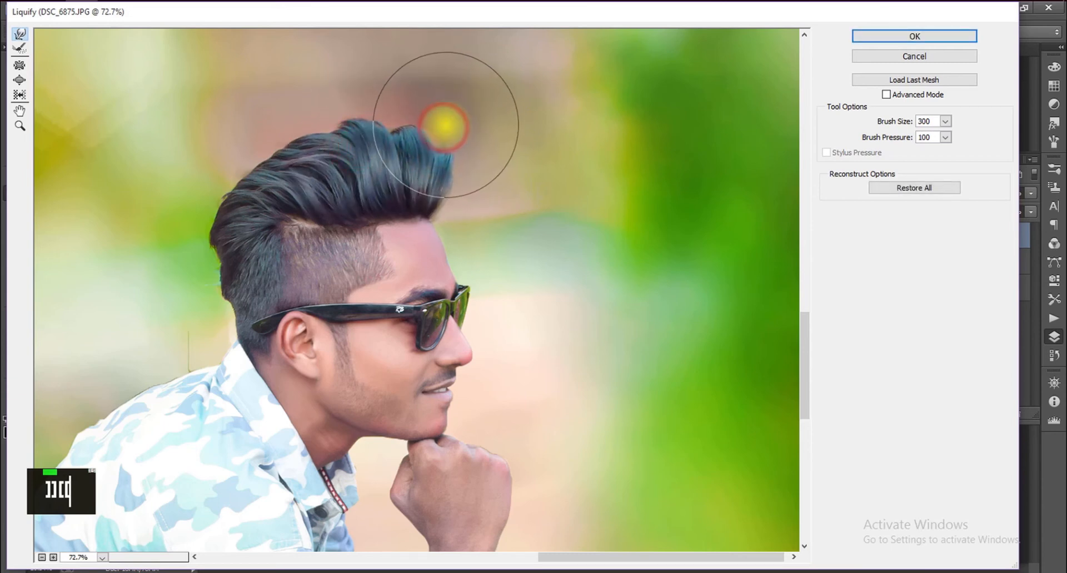
pyautogui.moveTo(310, 106)
pyautogui.mouseDown()
pyautogui.moveTo(285, 151)
pyautogui.moveTo(248, 160)
pyautogui.mouseUp()
pyautogui.moveTo(354, 102)
pyautogui.mouseDown()
pyautogui.moveTo(363, 115)
pyautogui.moveTo(357, 99)
pyautogui.mouseUp()
pyautogui.click(427, 102)
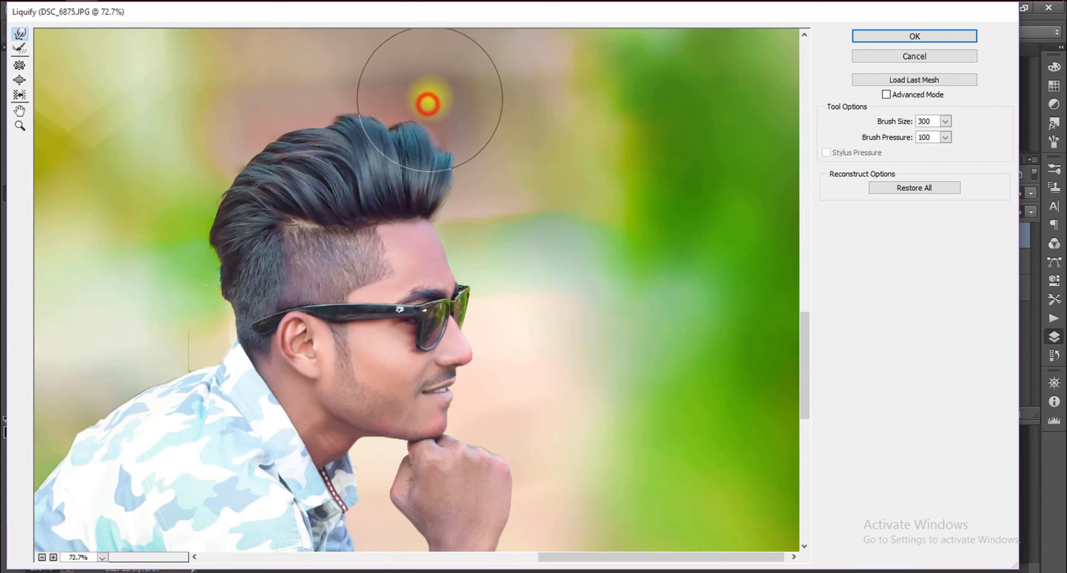
# Refine the front tip of the hair in Liquify with the brush reduced to size 200, and apply the filter
pyautogui.click(468, 114)
pyautogui.press('[')
pyautogui.press('[')
pyautogui.press('[')
pyautogui.press('[')
pyautogui.press('[')
pyautogui.moveTo(469, 121)
pyautogui.mouseDown()
pyautogui.moveTo(461, 169)
pyautogui.moveTo(476, 143)
pyautogui.mouseUp()
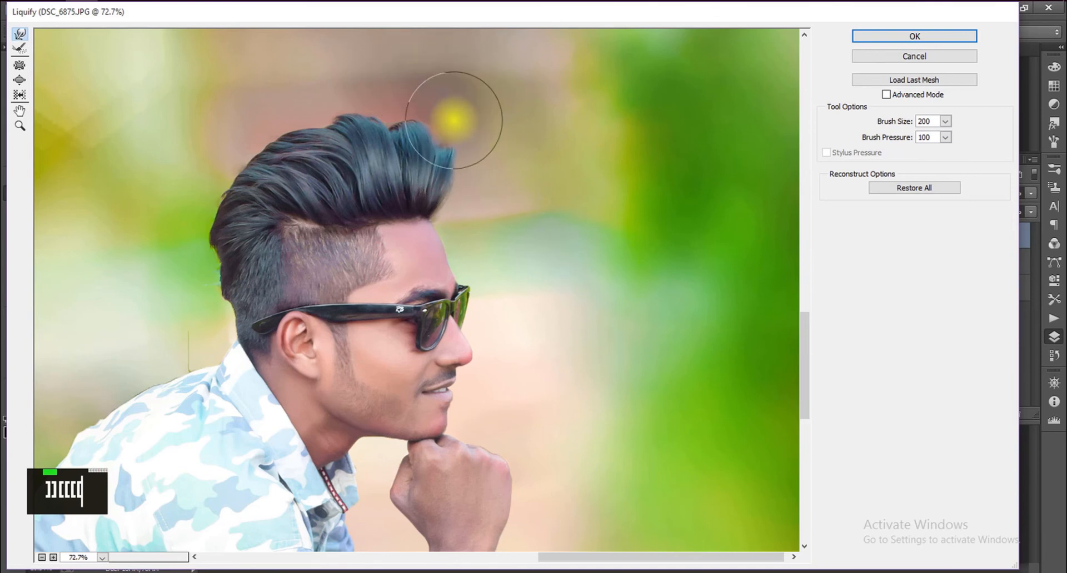
pyautogui.click(953, 35)
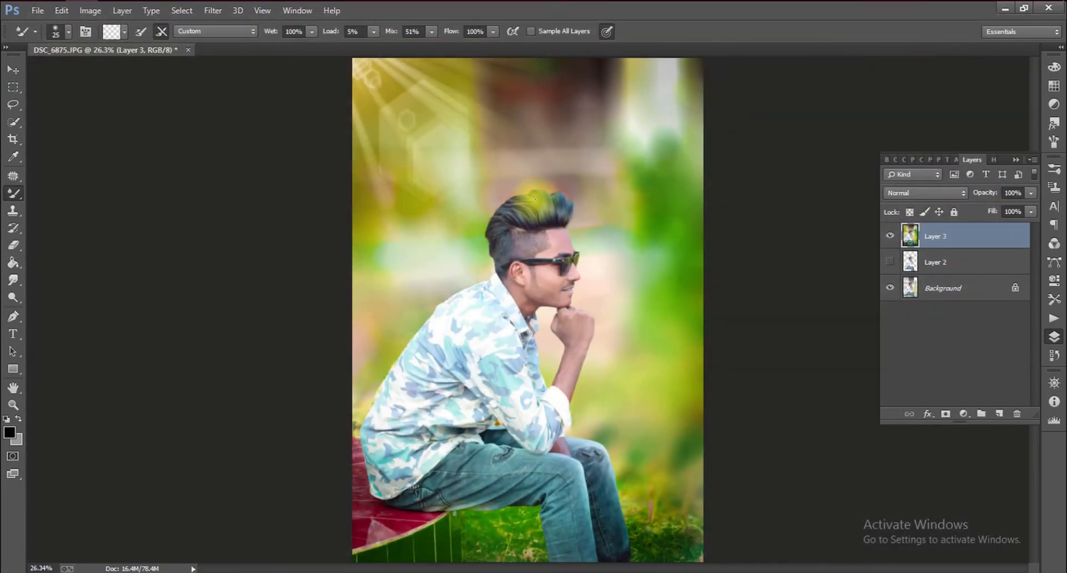
# Smooth the background around the raised front hair with the Mixer Brush at size 25
pyautogui.scroll(6, 574, 197)
pyautogui.scroll(1, 573, 196)
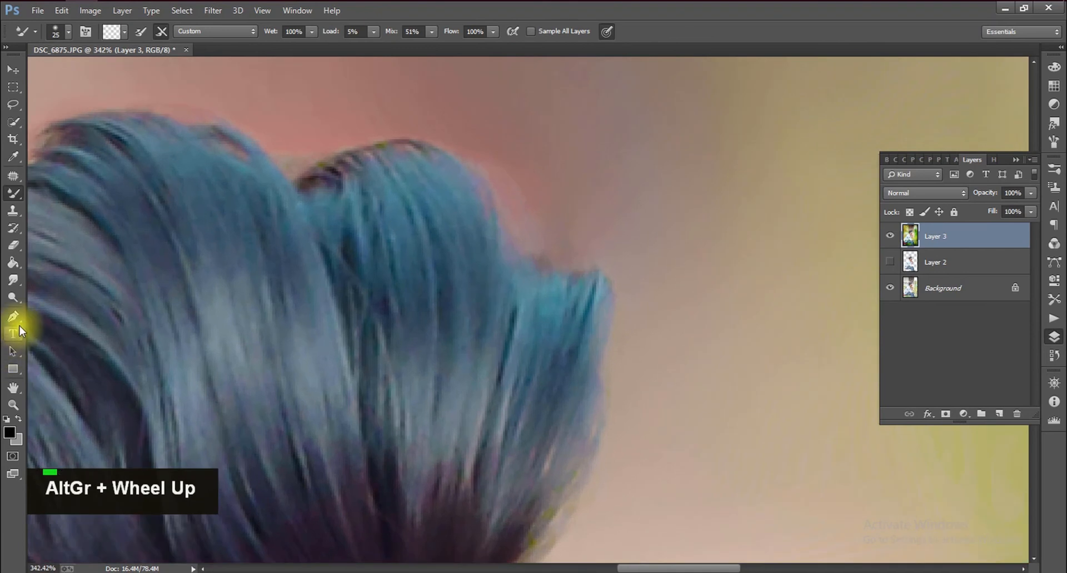
pyautogui.moveTo(555, 175)
pyautogui.mouseDown()
pyautogui.moveTo(524, 202)
pyautogui.moveTo(521, 214)
pyautogui.moveTo(559, 183)
pyautogui.moveTo(536, 224)
pyautogui.mouseUp()
pyautogui.moveTo(595, 191); pyautogui.dragTo(564, 240)
pyautogui.moveTo(513, 134); pyautogui.dragTo(514, 176)
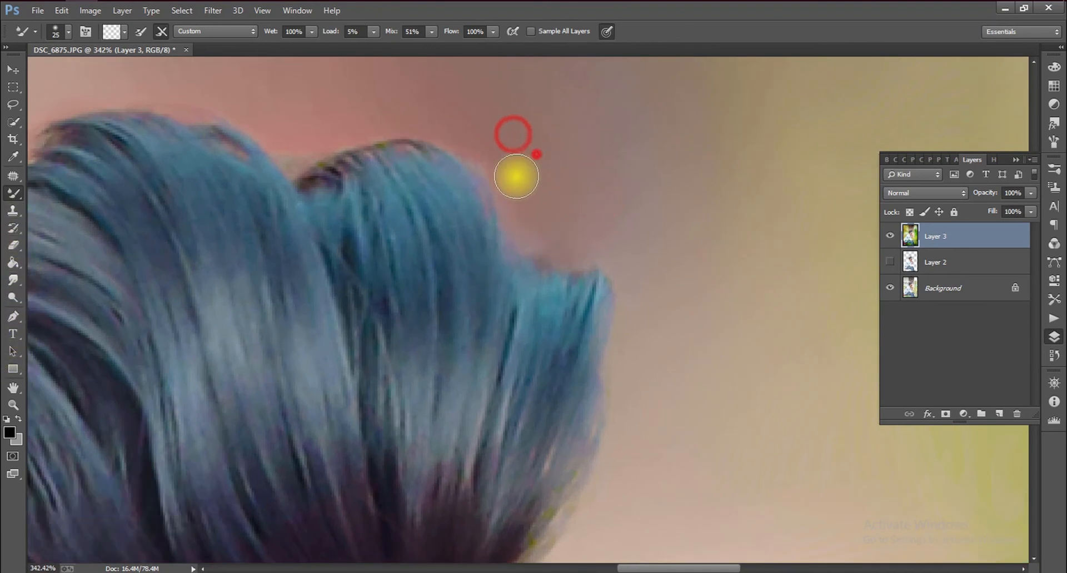
pyautogui.moveTo(291, 116)
pyautogui.mouseDown()
pyautogui.moveTo(287, 150)
pyautogui.moveTo(303, 126)
pyautogui.mouseUp()
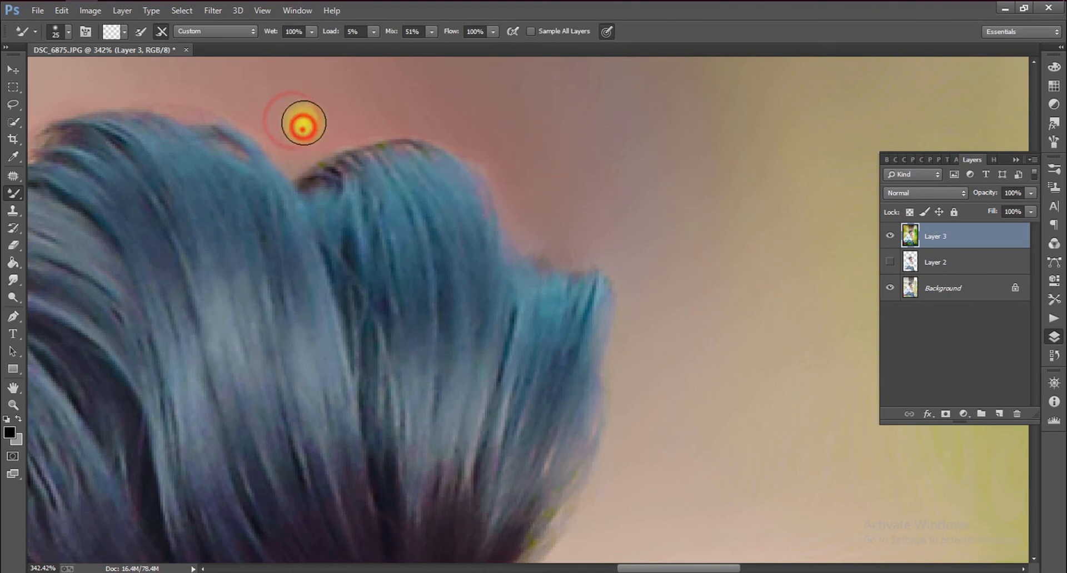
pyautogui.scroll(-6, 433, 134)
pyautogui.moveTo(489, 144)
pyautogui.mouseDown()
pyautogui.moveTo(443, 183)
pyautogui.moveTo(471, 180)
pyautogui.moveTo(474, 171)
pyautogui.moveTo(443, 165)
pyautogui.moveTo(434, 173)
pyautogui.mouseUp()
pyautogui.moveTo(439, 145); pyautogui.dragTo(425, 168)
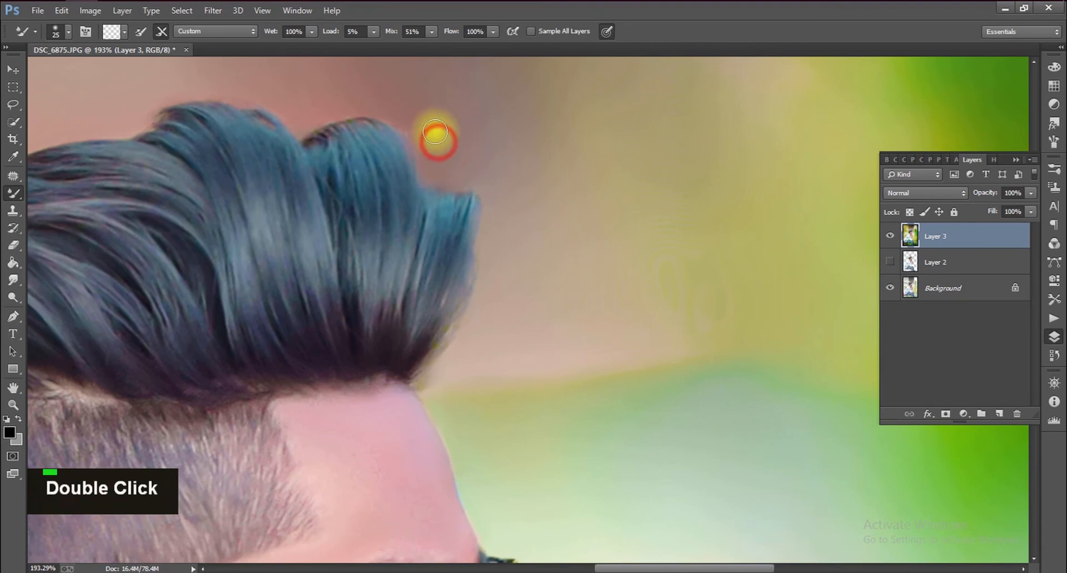
# Merge the hidden Layer 2 with Layer 3, keeping the Background layer separate
pyautogui.keyDown('alt'); pyautogui.scroll(-8, 431, 151); pyautogui.keyUp('alt')
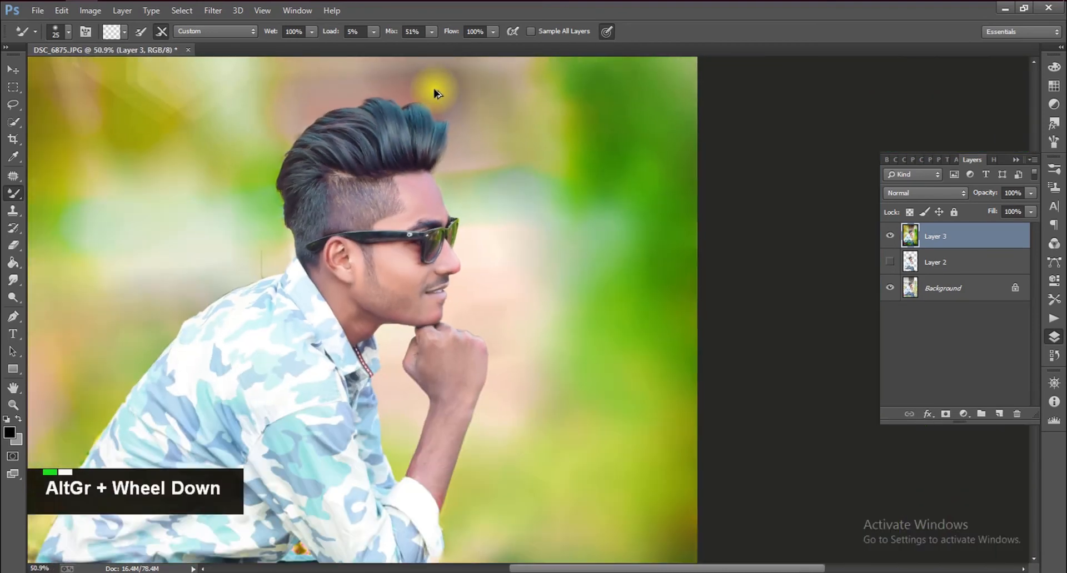
pyautogui.keyDown('alt'); pyautogui.scroll(-2, 437, 87); pyautogui.keyUp('alt')
pyautogui.keyDown('alt'); pyautogui.scroll(10, 639, 291); pyautogui.keyUp('alt')
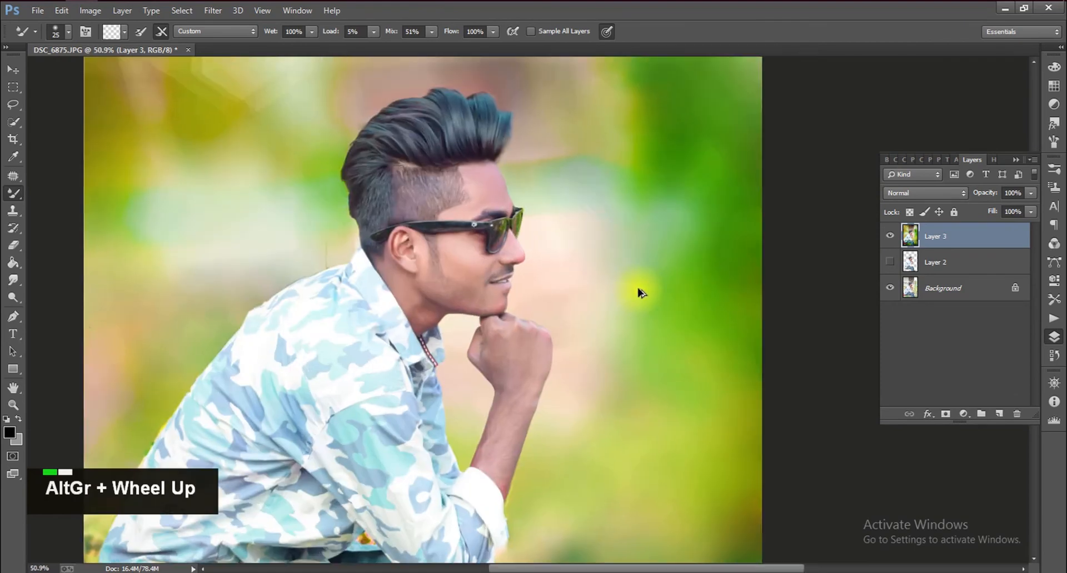
pyautogui.keyDown('alt'); pyautogui.scroll(2, 498, 234); pyautogui.keyUp('alt')
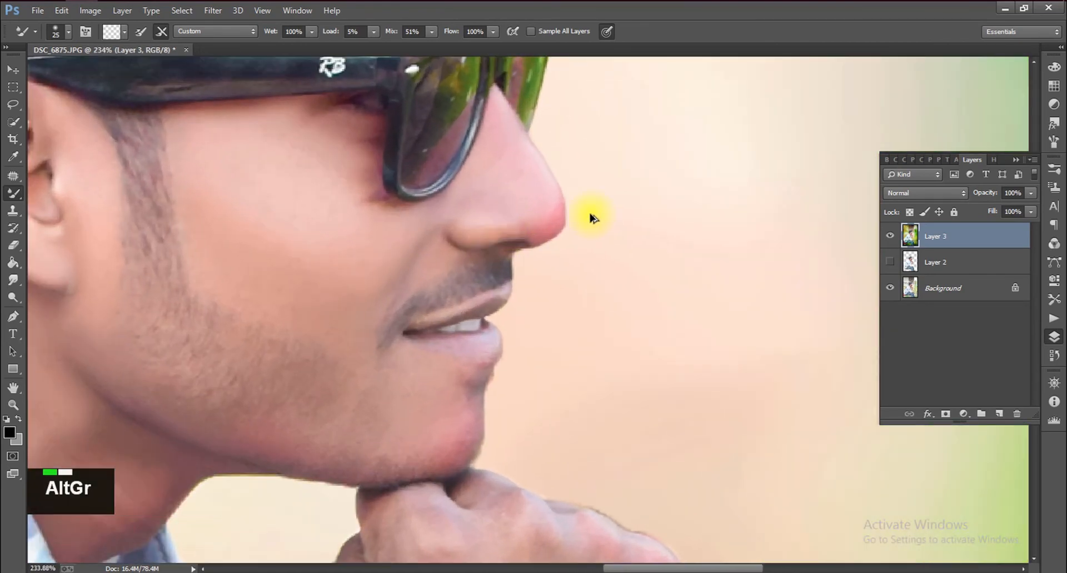
pyautogui.keyDown('alt'); pyautogui.scroll(-4, 586, 216); pyautogui.keyUp('alt')
pyautogui.keyDown('alt'); pyautogui.scroll(-5, 578, 216); pyautogui.keyUp('alt')
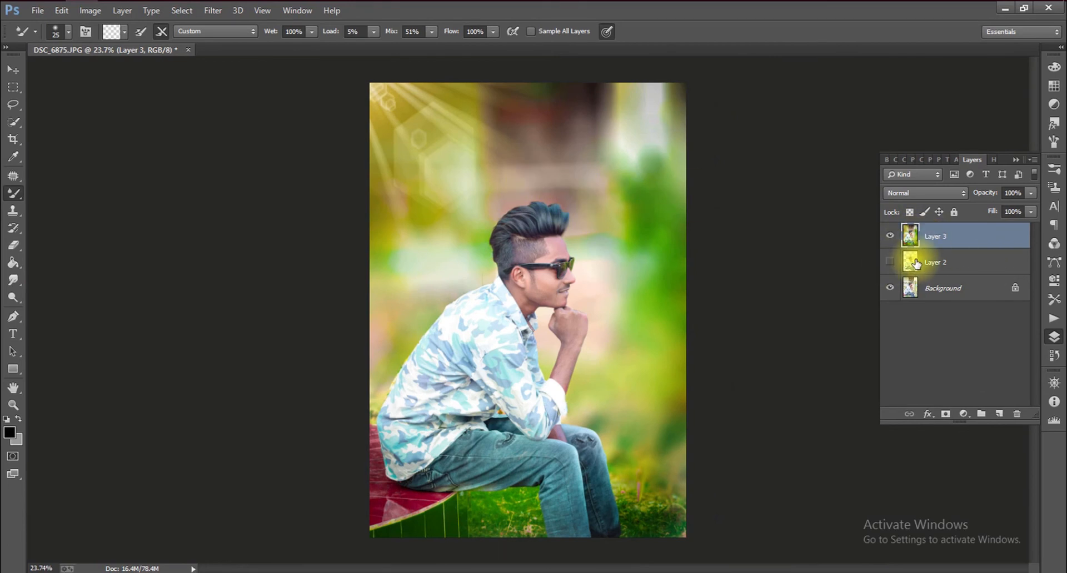
pyautogui.keyDown('ctrl'); pyautogui.click(935, 262); pyautogui.keyUp('ctrl')
pyautogui.hotkey('ctrl', 'e')
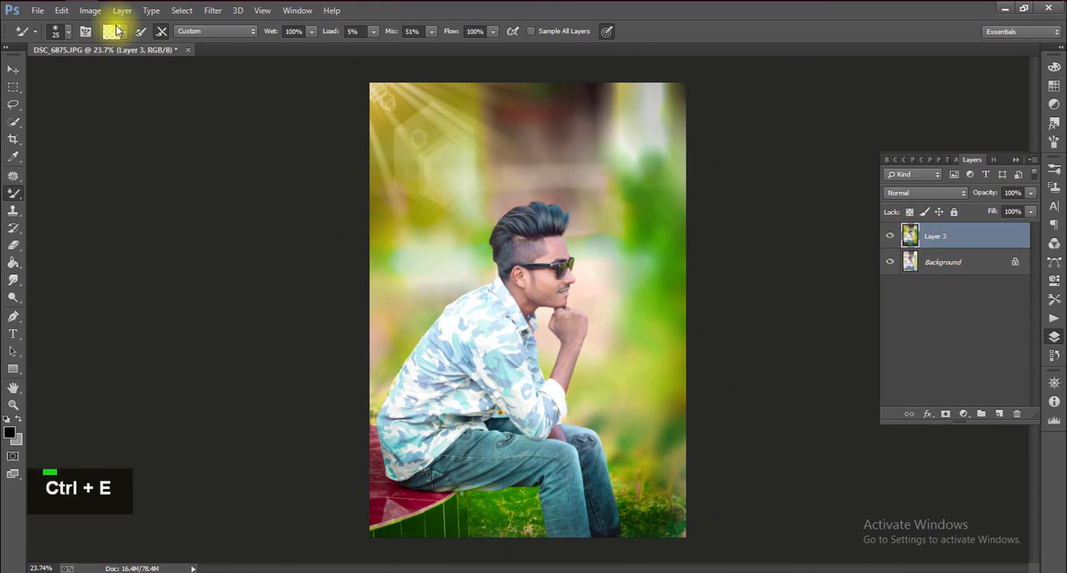
pyautogui.click(85, 11)
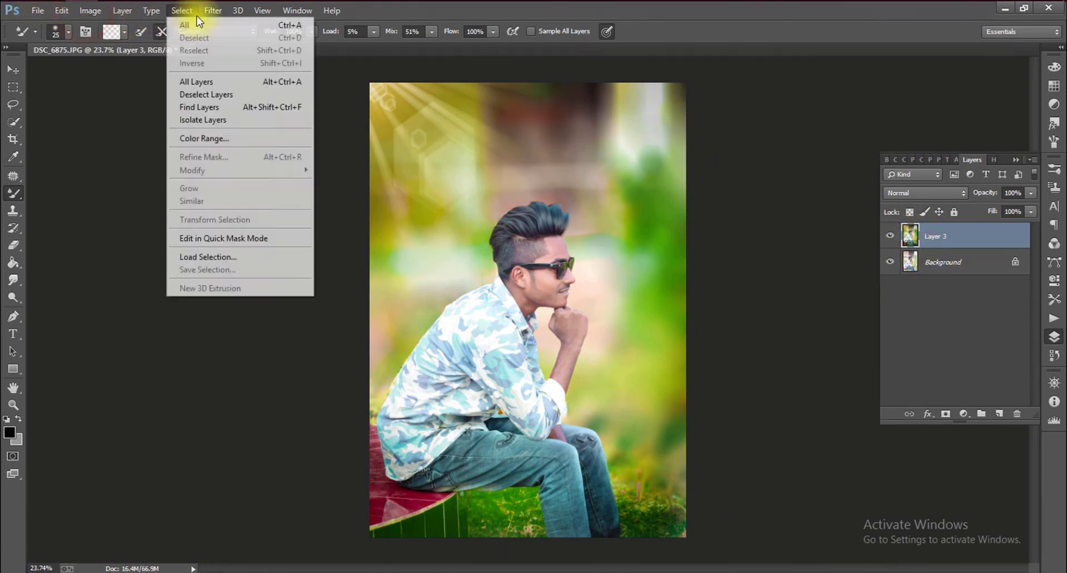
pyautogui.moveTo(213, 11)
pyautogui.click(243, 89)
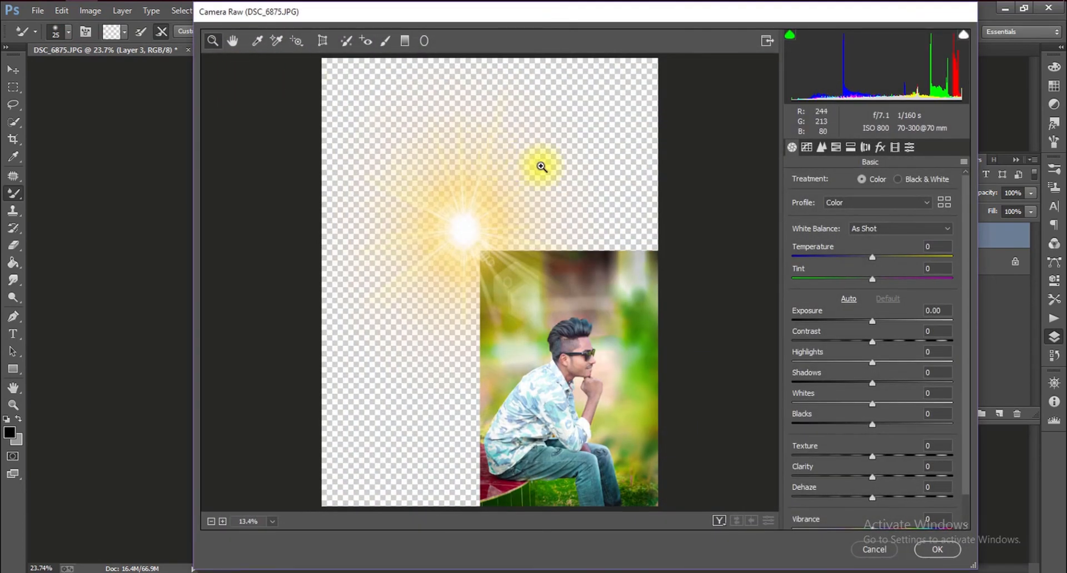
pyautogui.click(881, 551)
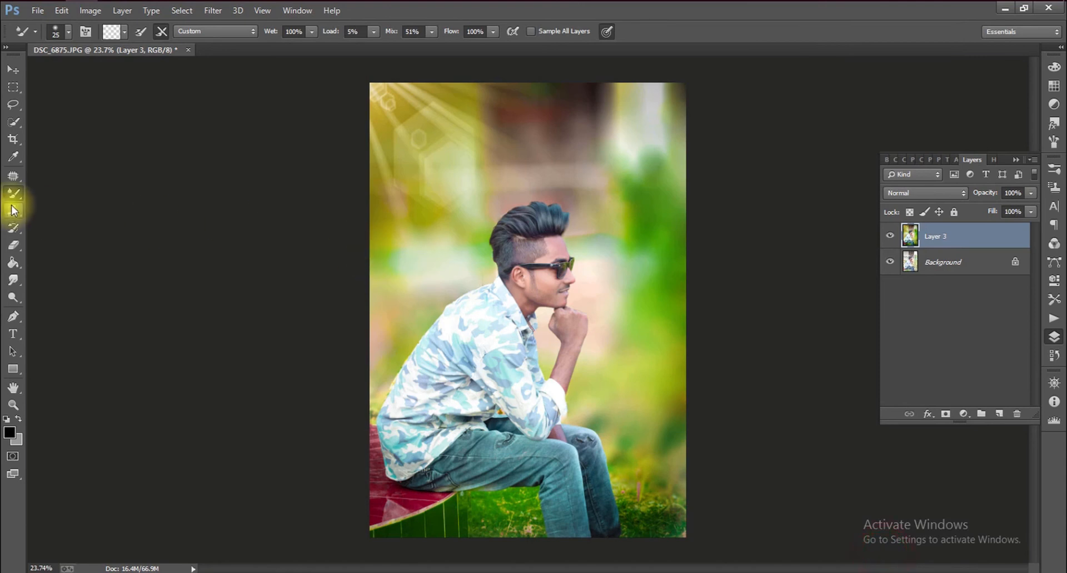
# Crop the image to its current canvas bounds with Delete Cropped Pixels enabled to discard the flare outside the canvas
pyautogui.click(13, 139)
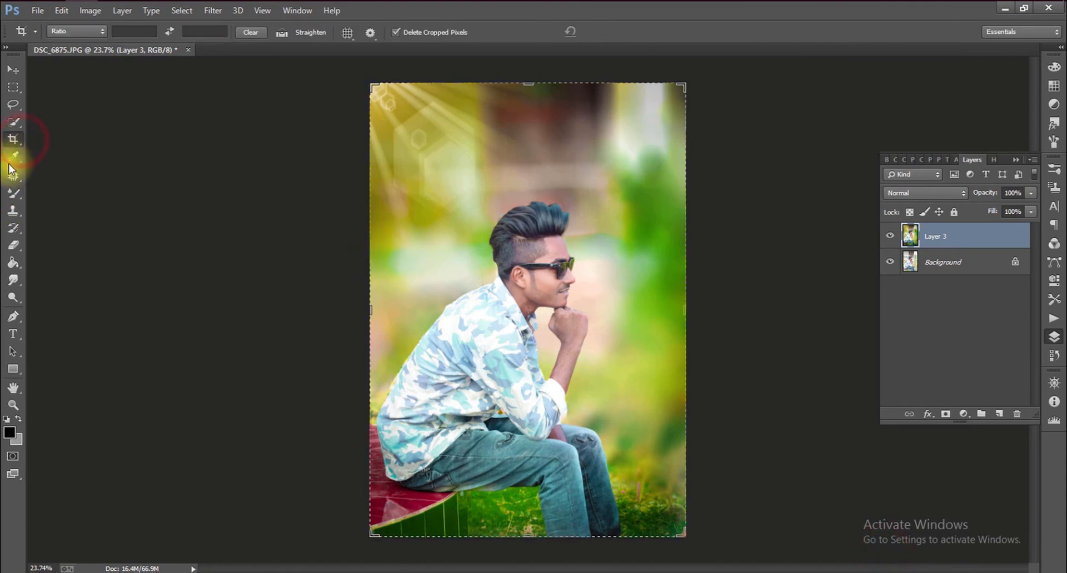
pyautogui.press('Return')
pyautogui.rightClick(311, 260)
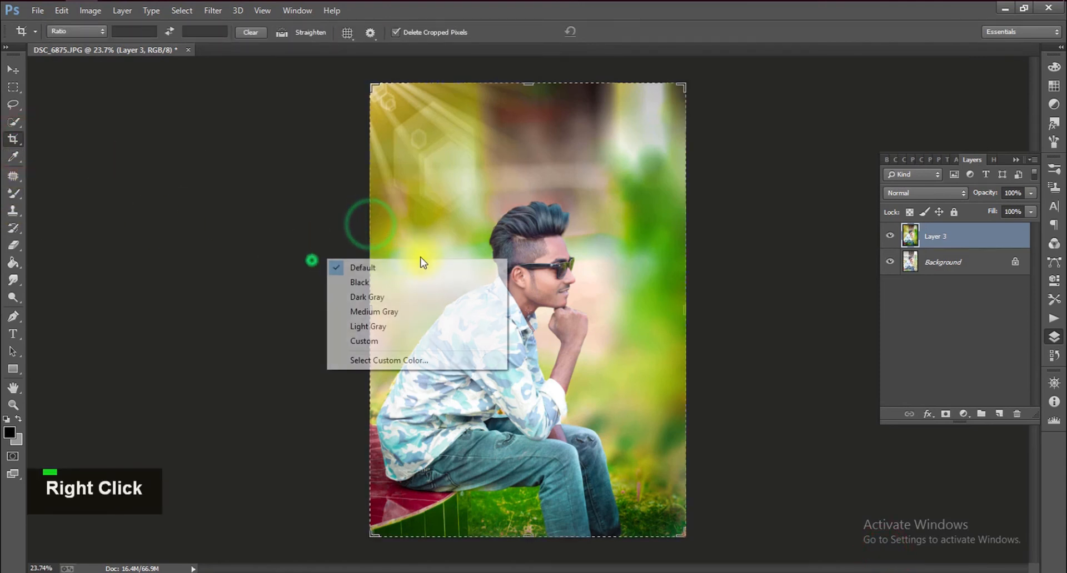
pyautogui.scroll(-1, 661, 201)
pyautogui.click(660, 199)
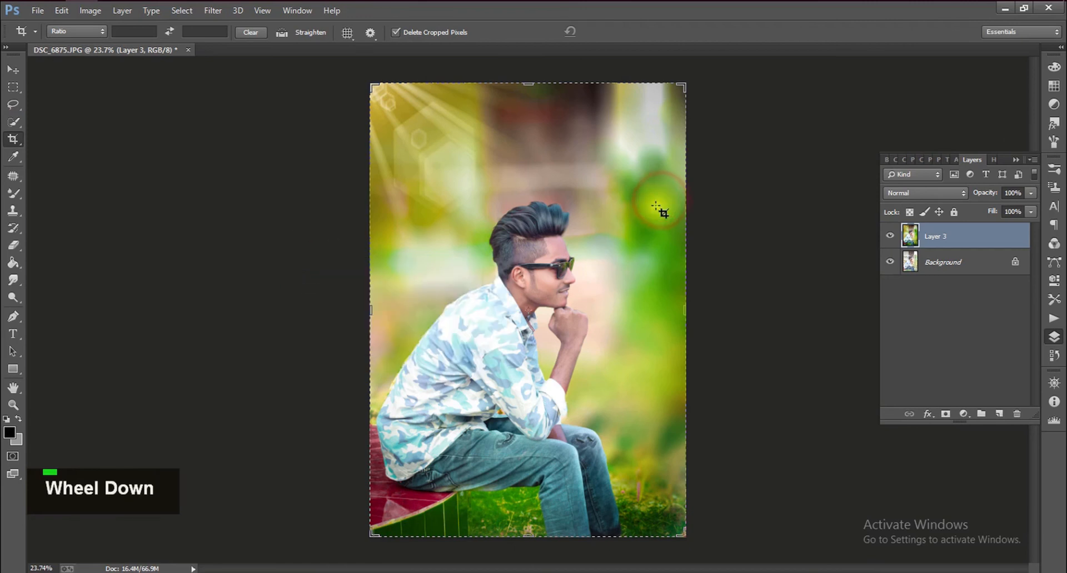
pyautogui.click(544, 159)
pyautogui.press('Return')
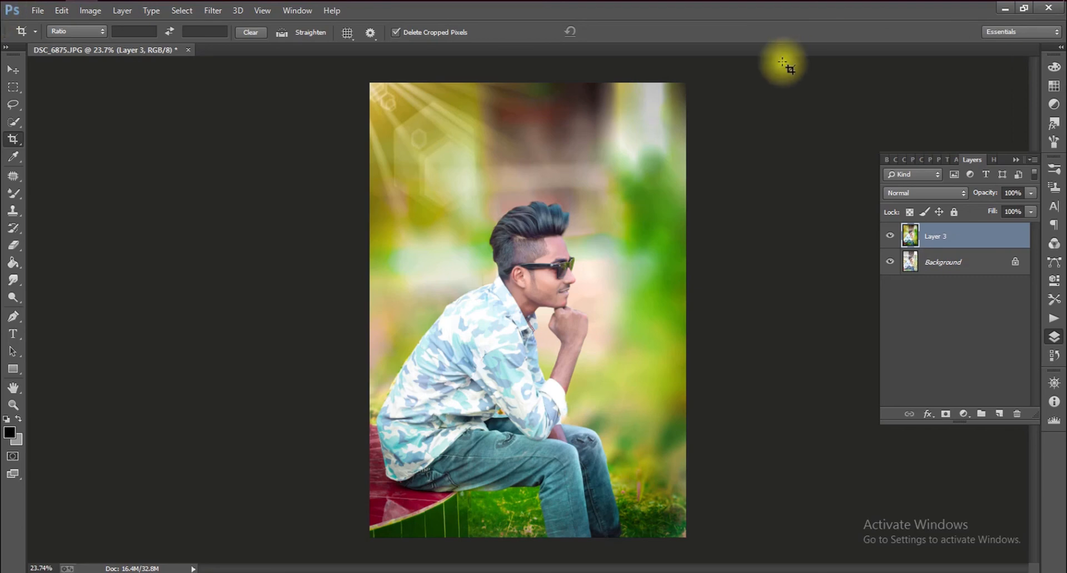
# Start a Camera Raw adjustment on Layer 3 and set the Temperature to +9
pyautogui.click(213, 10)
pyautogui.click(245, 85)
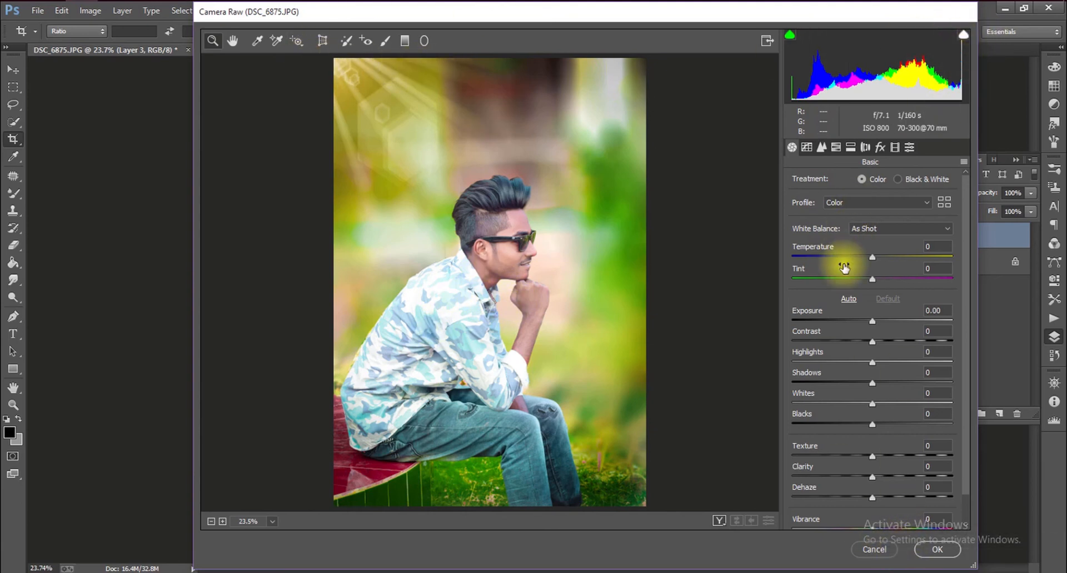
pyautogui.moveTo(871, 257)
pyautogui.mouseDown()
pyautogui.moveTo(852, 258)
pyautogui.moveTo(879, 257)
pyautogui.mouseUp()
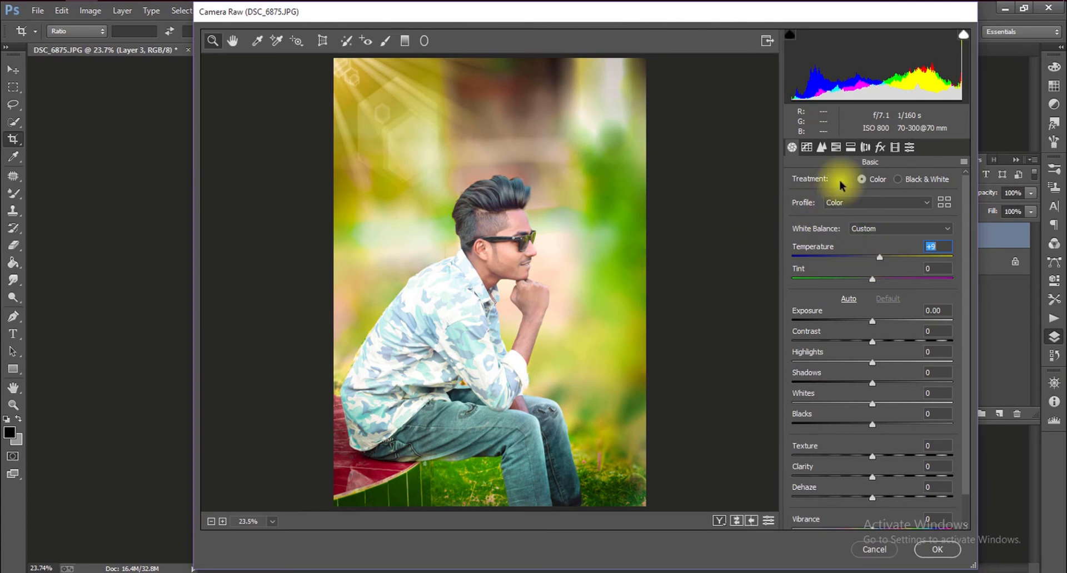
# Set the Reds luminance to +54 in the Camera Raw HSL adjustments
pyautogui.click(850, 147)
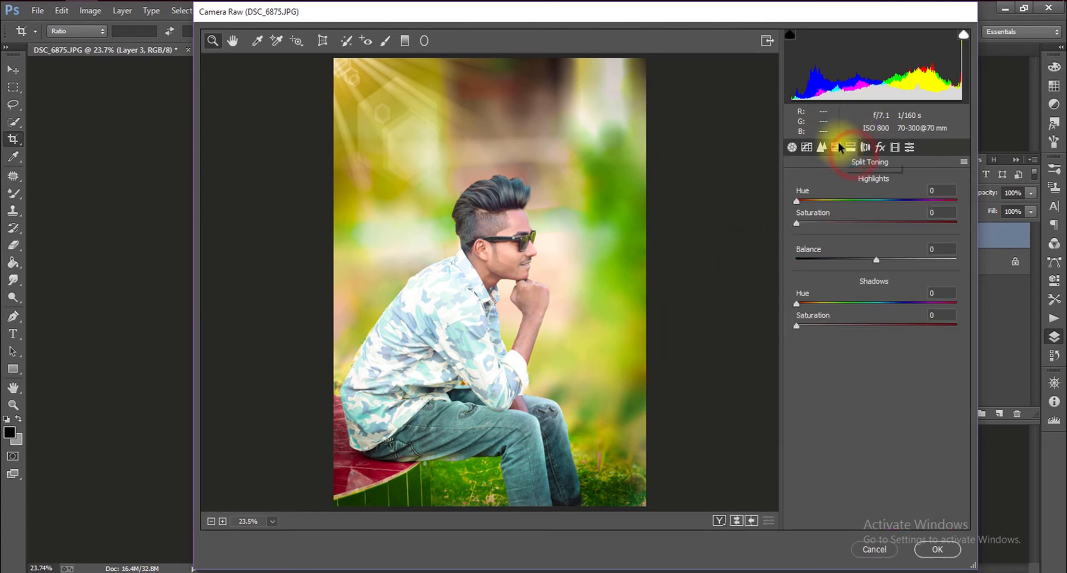
pyautogui.click(836, 147)
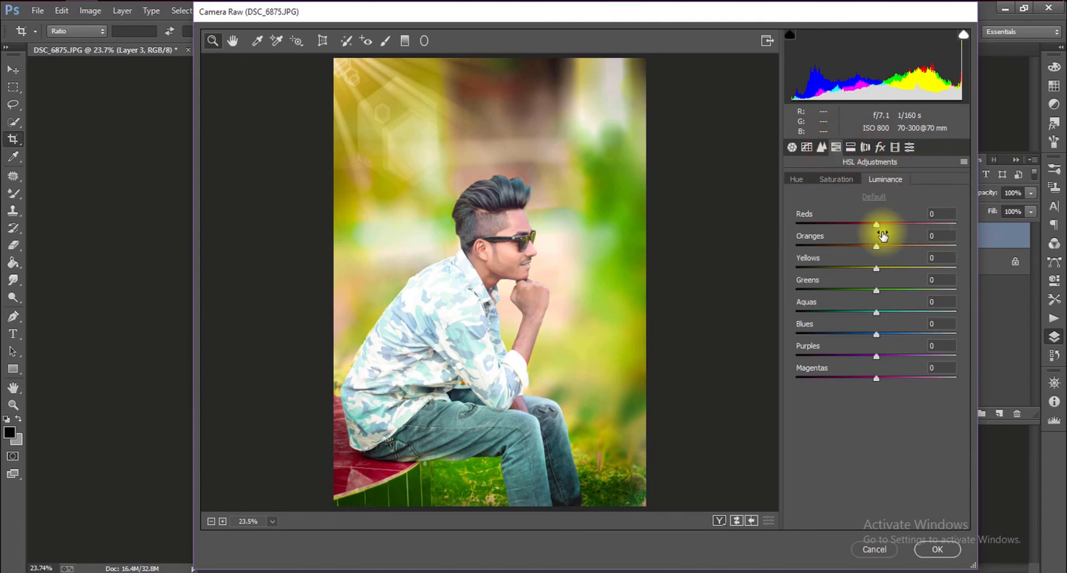
pyautogui.moveTo(876, 224); pyautogui.dragTo(899, 236)
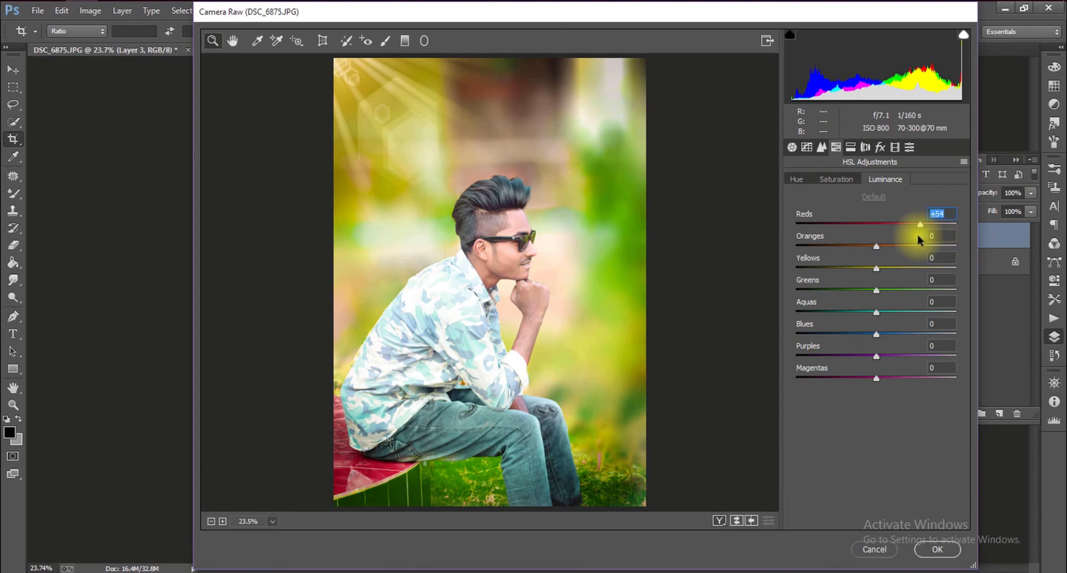
# Set the Reds saturation to +26 and the Oranges saturation to +30, and apply the Camera Raw adjustments
pyautogui.click(835, 179)
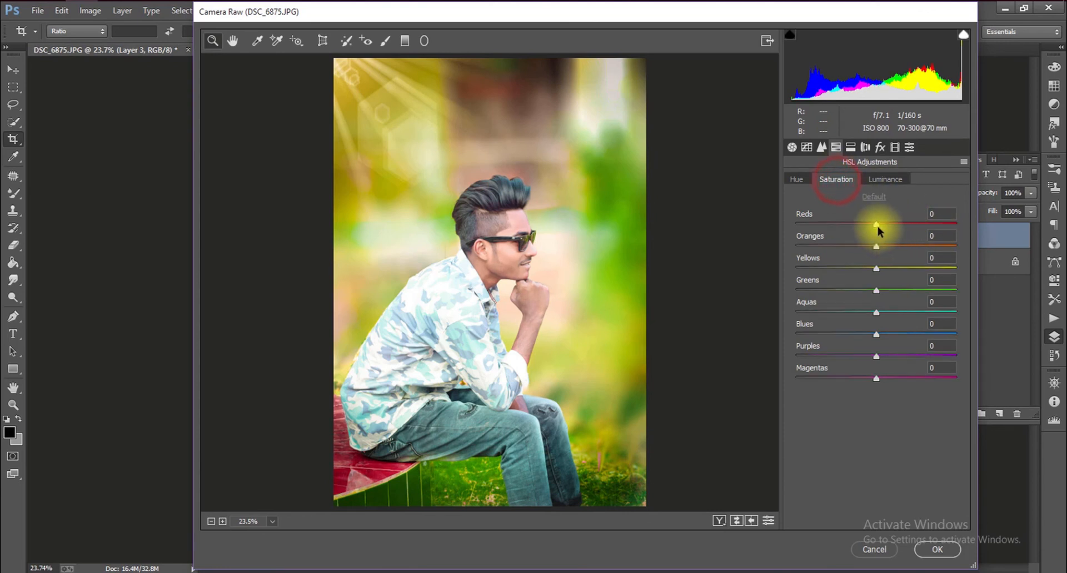
pyautogui.moveTo(876, 225); pyautogui.dragTo(905, 234)
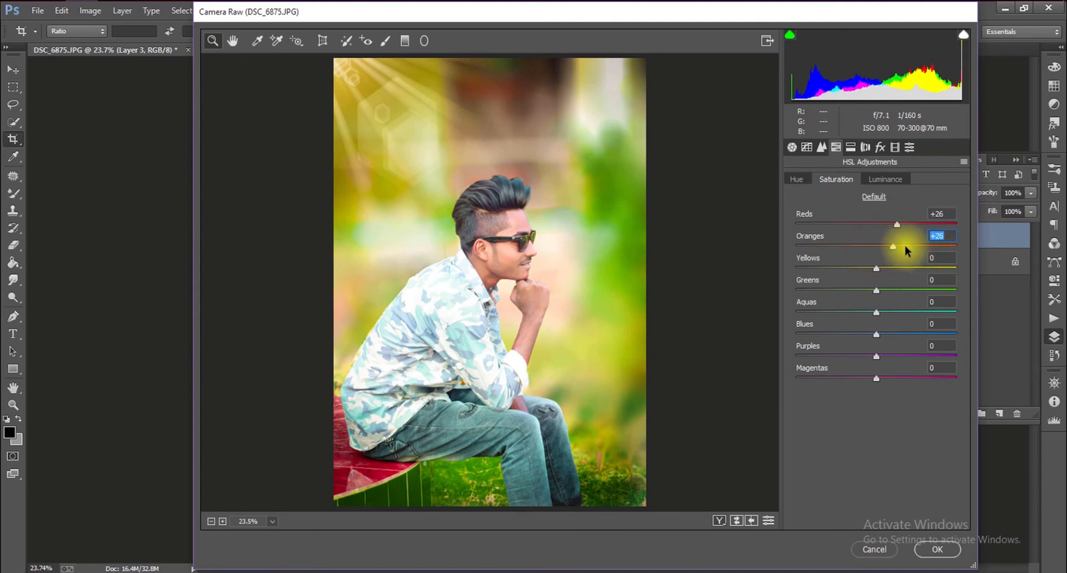
pyautogui.moveTo(905, 247); pyautogui.dragTo(901, 248)
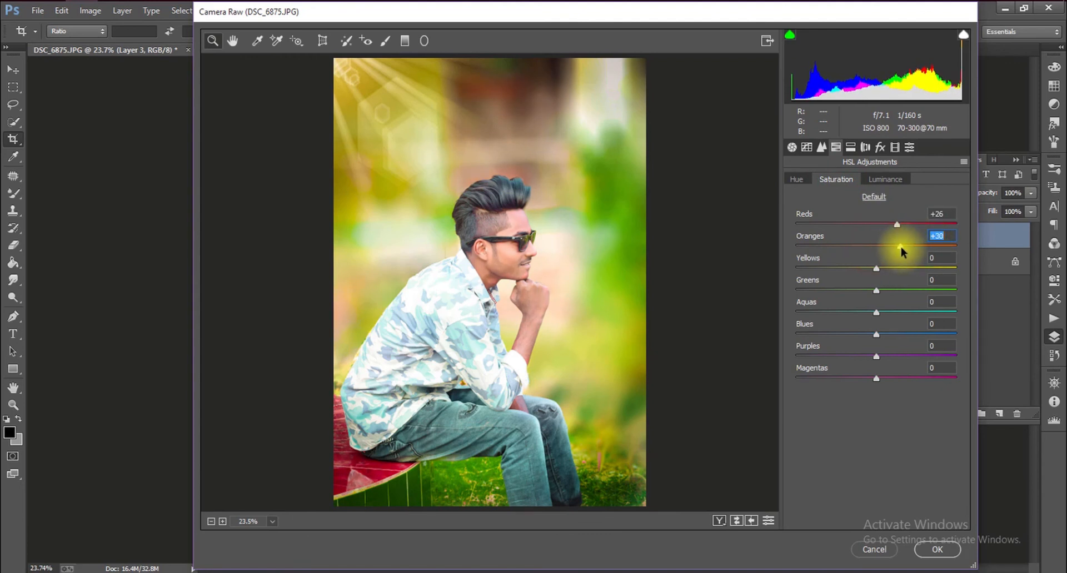
pyautogui.click(936, 549)
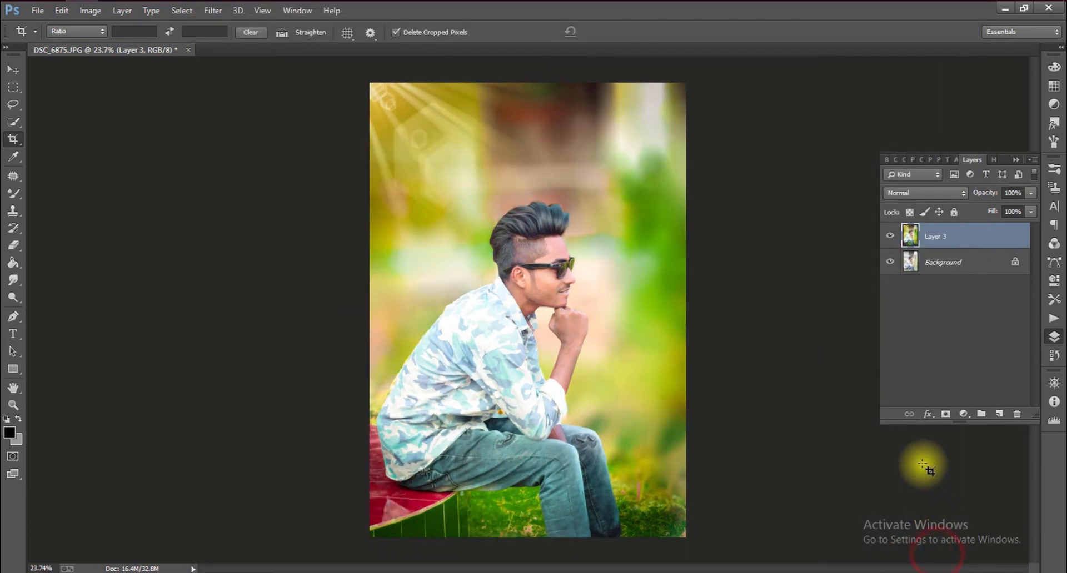
pyautogui.click(883, 232)
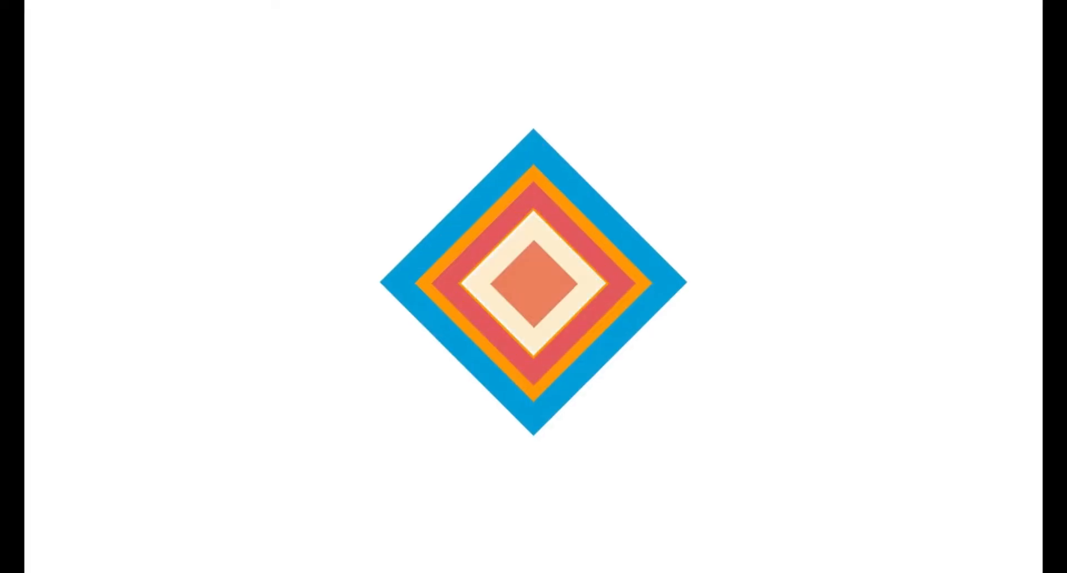